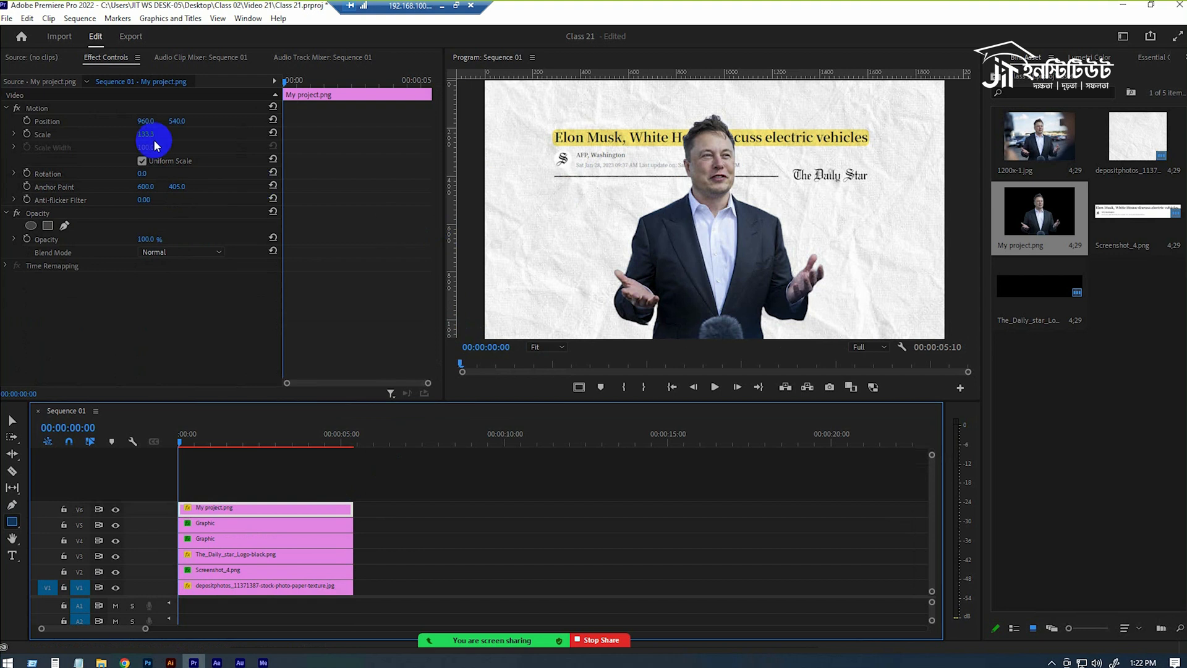
Set the My project.png cutout's position to 716, 784 and its scale to 117.7.
drag(176, 120, 27, 122)
drag(175, 123, 101, 125)
click(235, 511)
drag(235, 511, 237, 493)
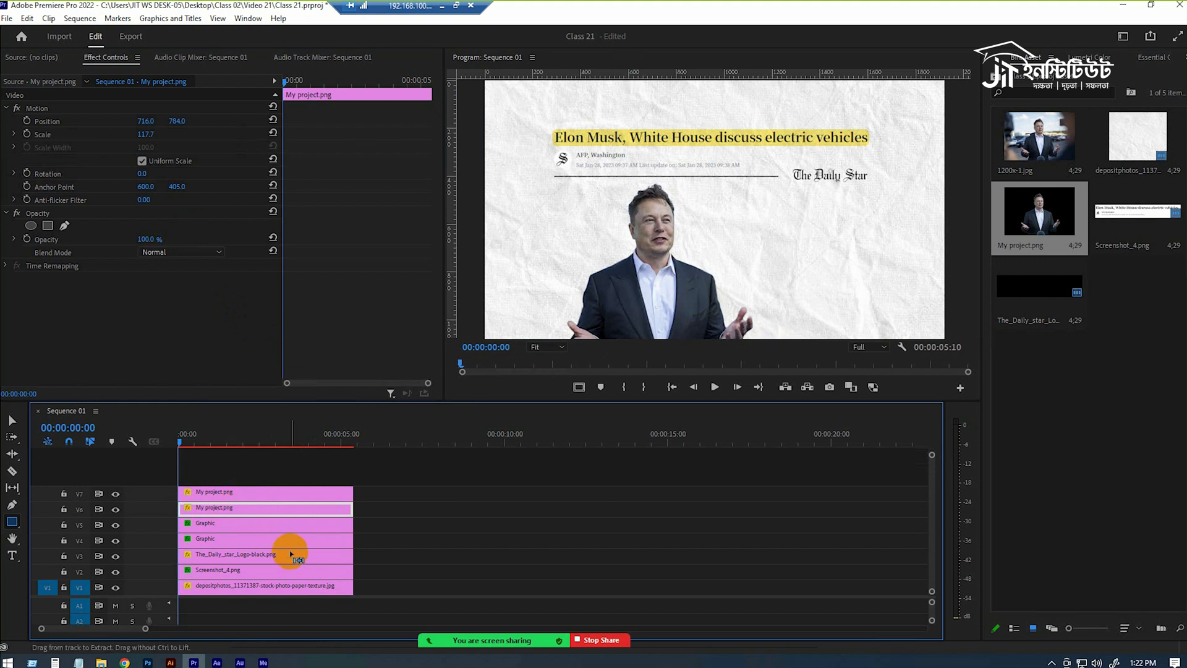
key(ctrl+z)
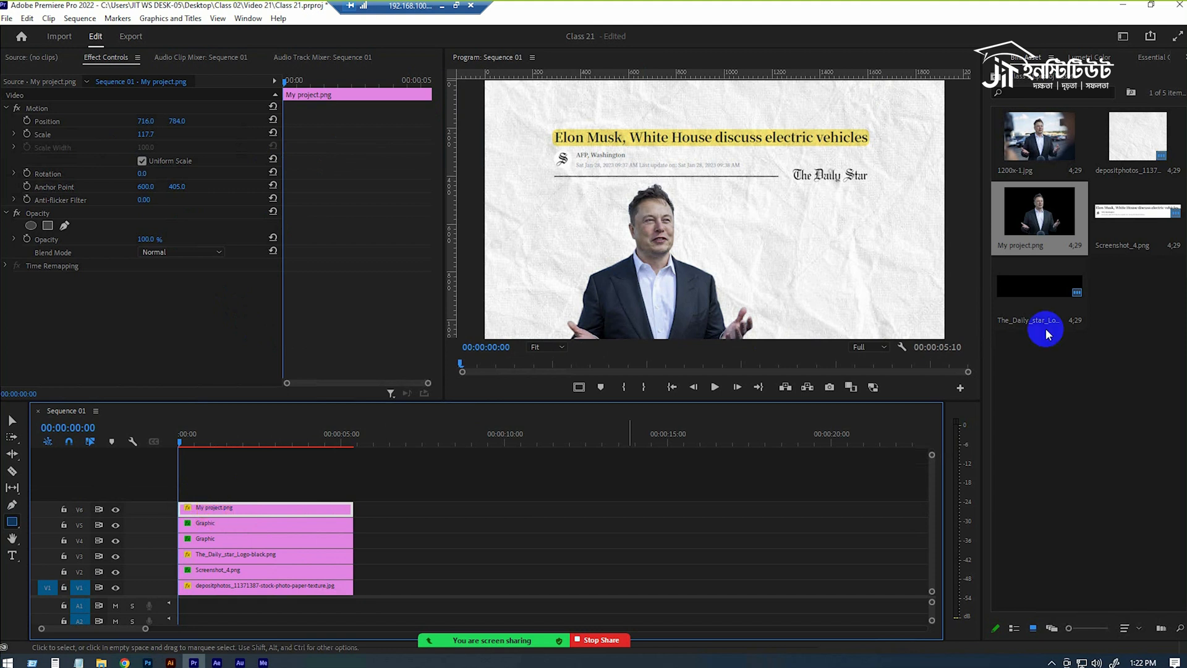
Find the Drop Shadow effect and apply it to the My project.png clip.
click(1164, 58)
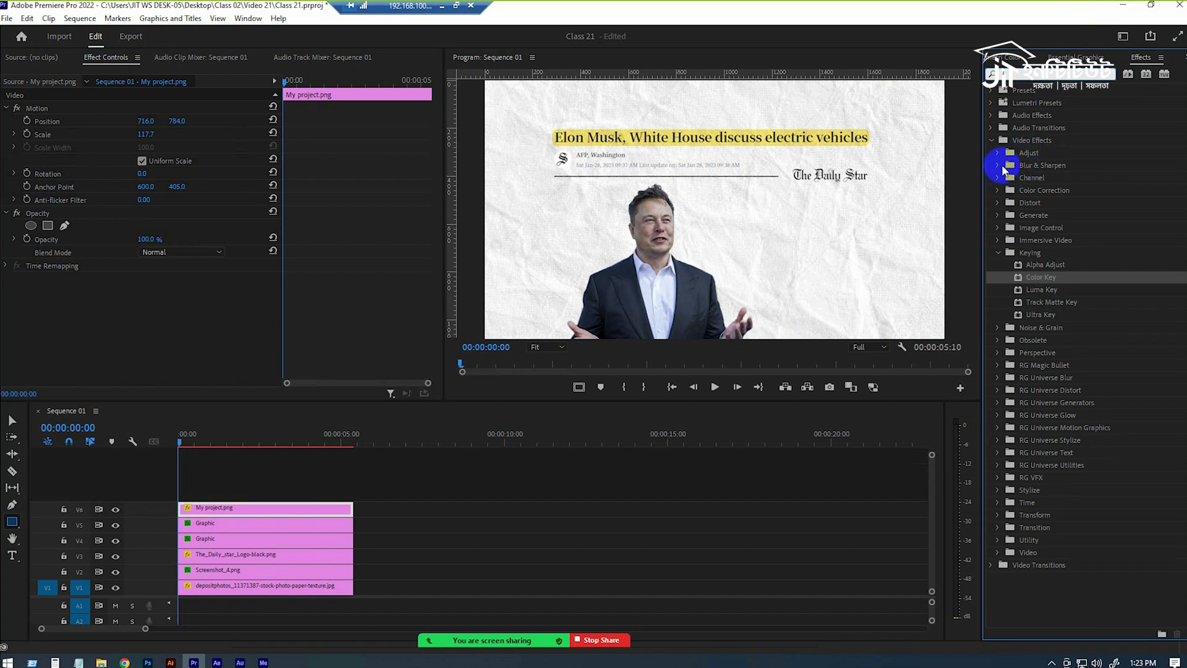
text(drop)
drag(1041, 189, 247, 511)
Set the drop shadow's colour to orange-red D73D00.
click(146, 305)
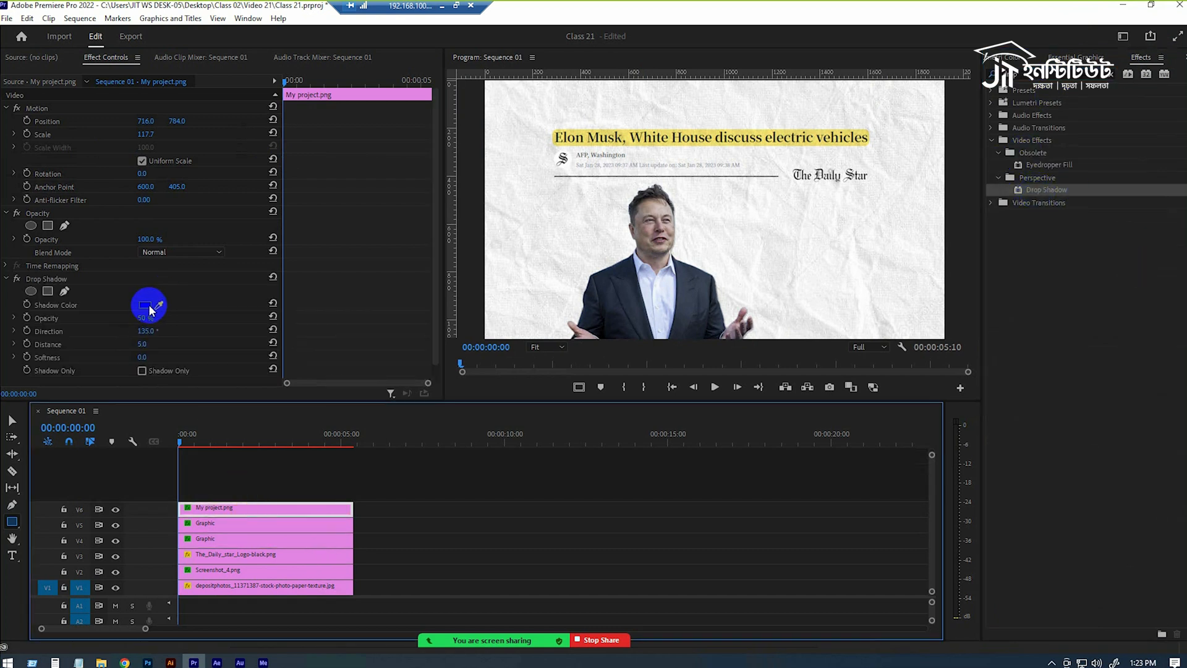
click(599, 293)
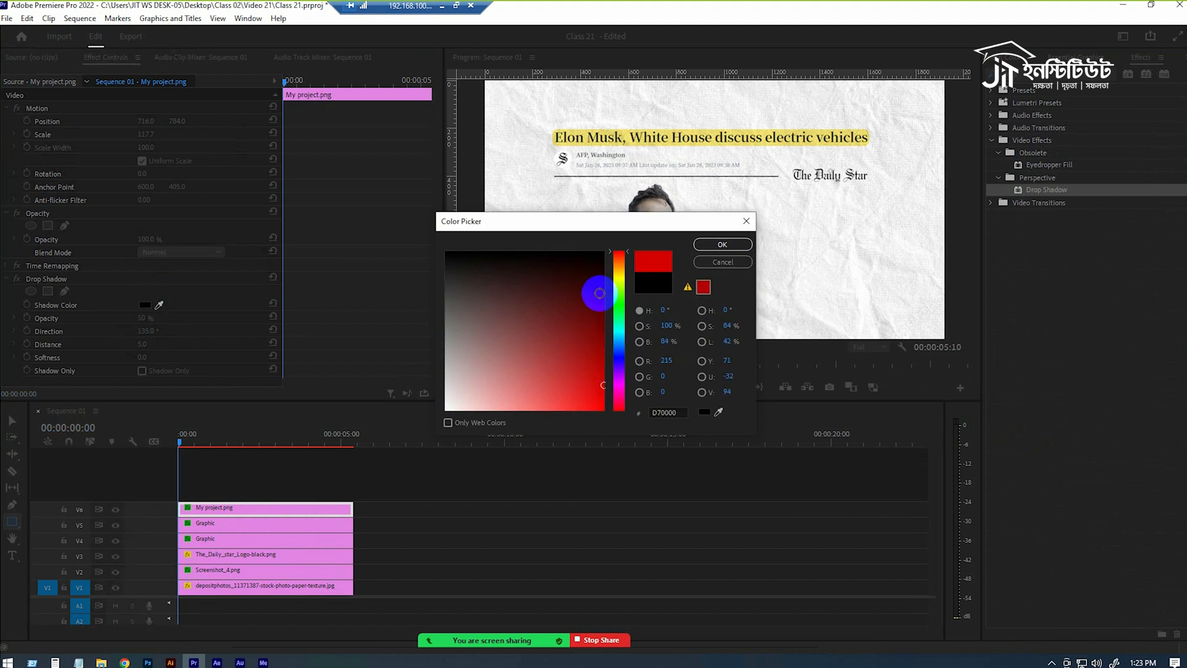
click(621, 268)
drag(622, 272, 624, 262)
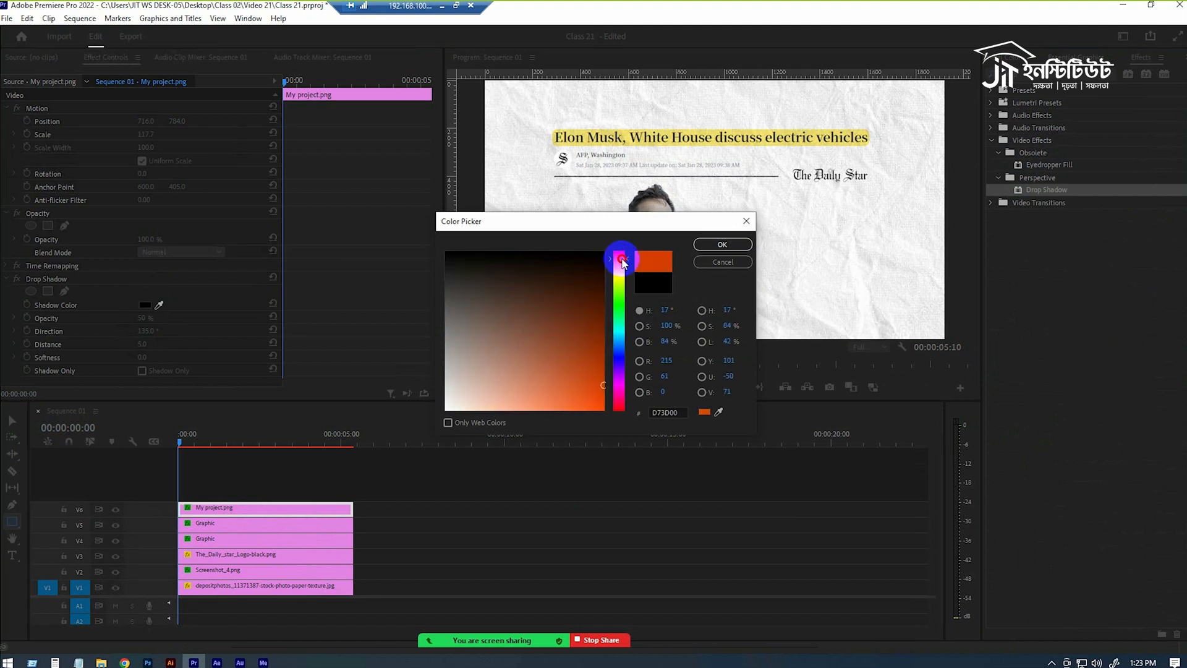
click(721, 244)
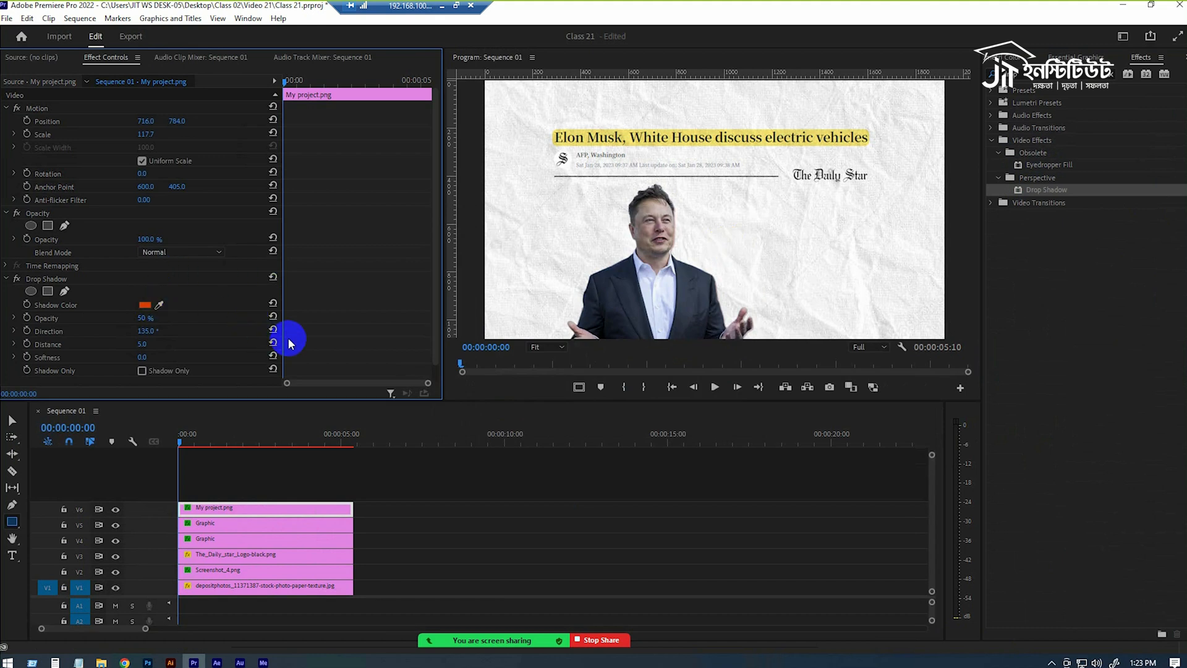
Set the drop shadow's opacity to 90 %, direction to 75° and distance to 20.
drag(142, 361, 379, 326)
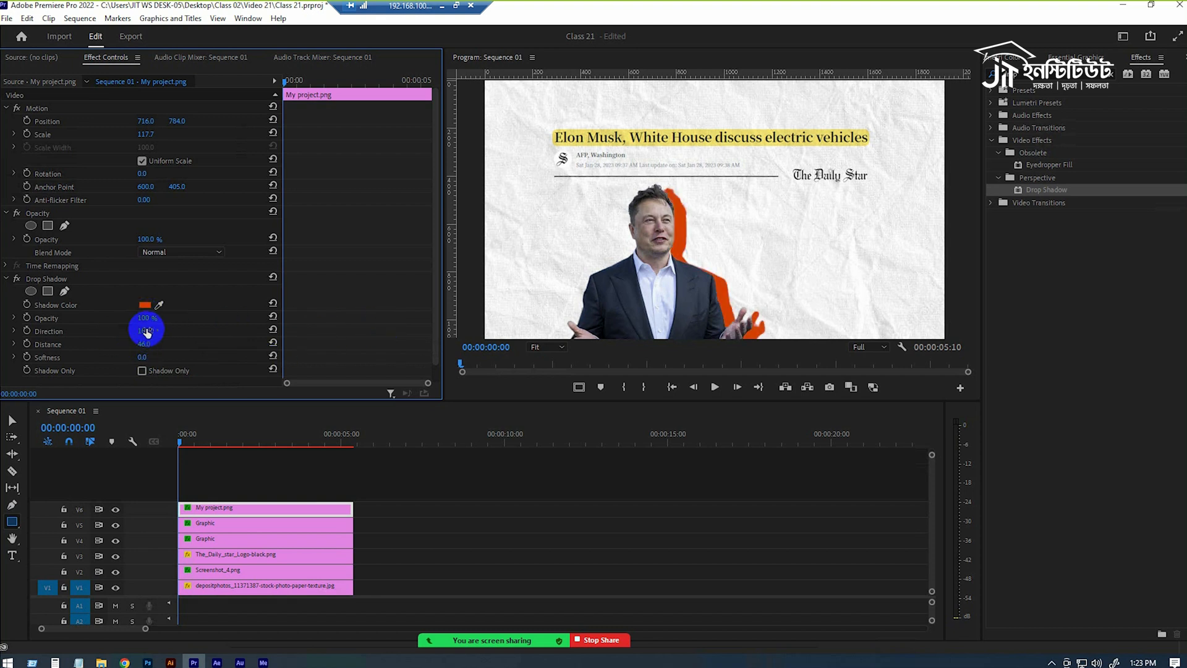
scroll(197, 346, down, 1)
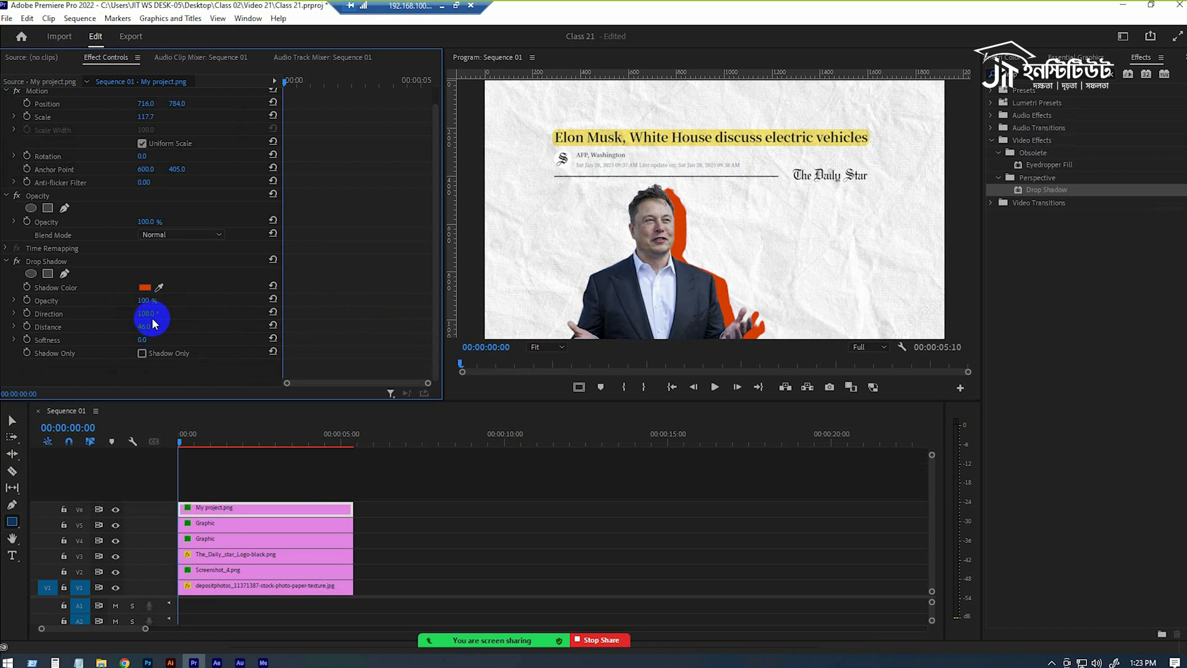
mouse_move(142, 314)
mouse_down()
mouse_move(128, 313)
mouse_move(153, 308)
mouse_move(101, 315)
mouse_move(128, 308)
mouse_move(132, 333)
mouse_move(145, 332)
mouse_up()
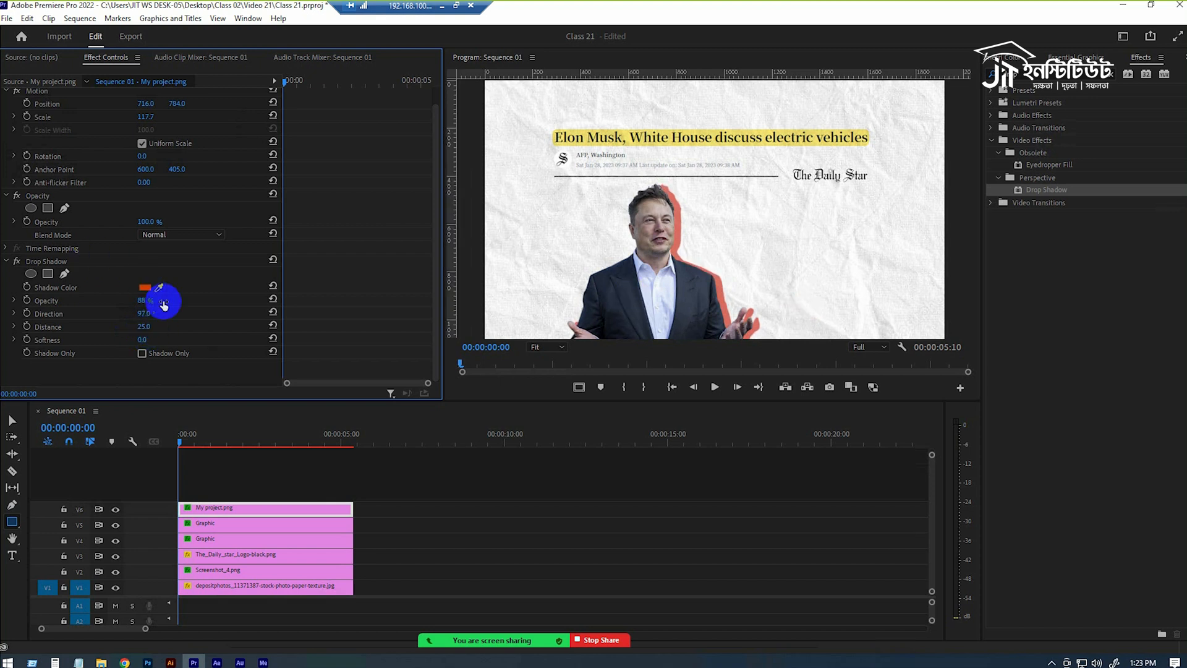
drag(139, 299, 148, 298)
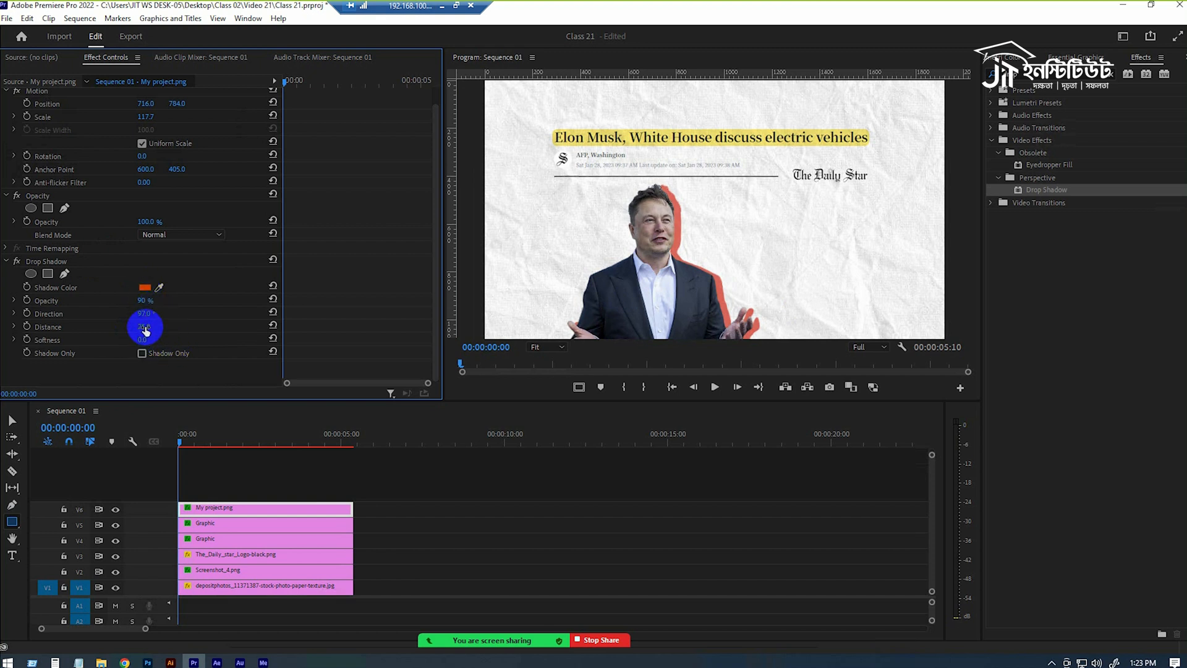
drag(145, 326, 141, 329)
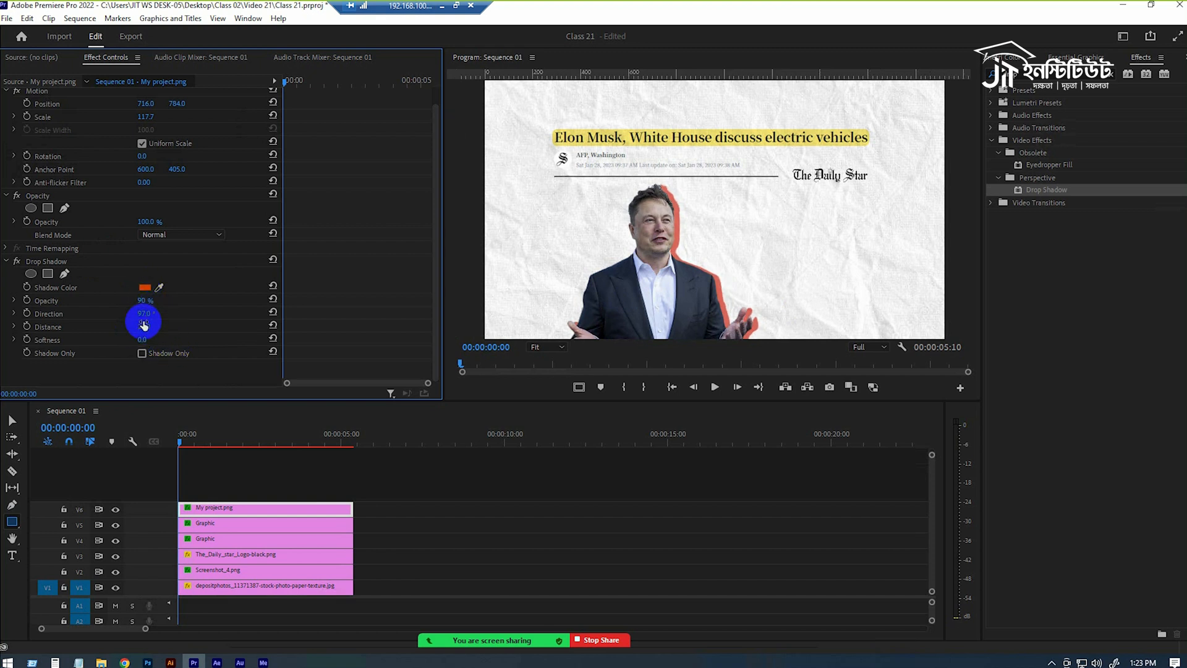
mouse_move(153, 312)
mouse_down()
mouse_move(174, 289)
mouse_move(146, 363)
mouse_move(140, 314)
mouse_move(172, 309)
mouse_move(576, 533)
mouse_move(142, 328)
mouse_up()
click(643, 507)
click(251, 507)
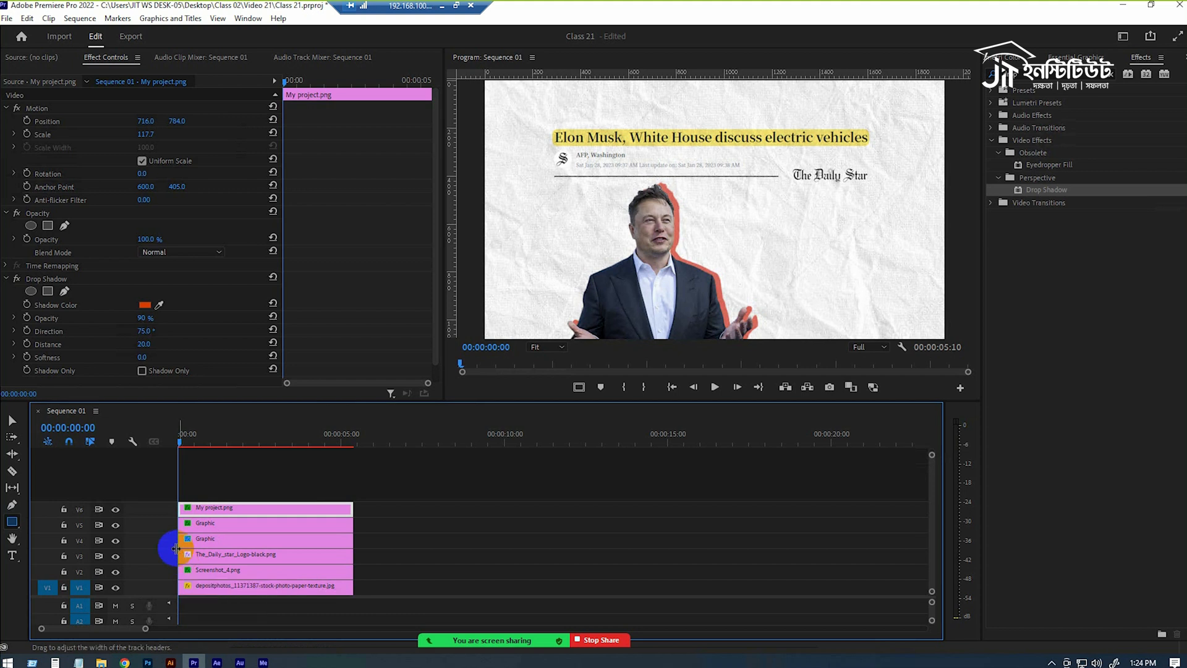
Start a Position keyframe on My project.png at 00:00:02:00 and lower the cutout out of frame to a vertical position of 1452.
drag(184, 435, 194, 437)
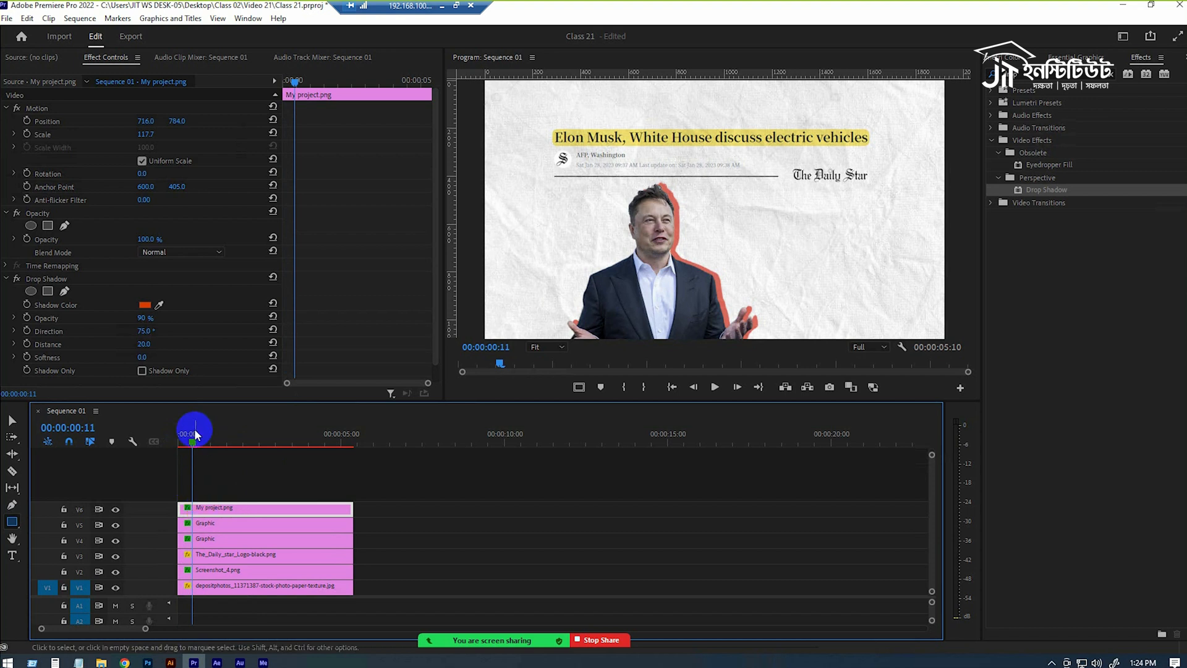
drag(189, 441, 175, 443)
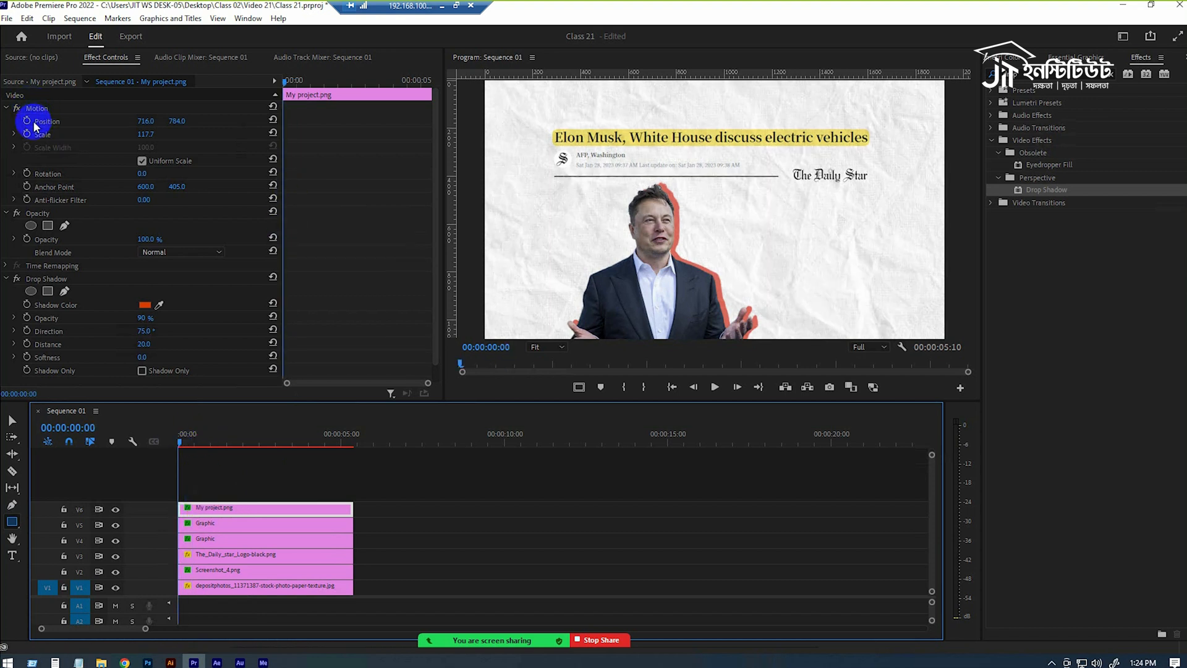
drag(200, 439, 236, 442)
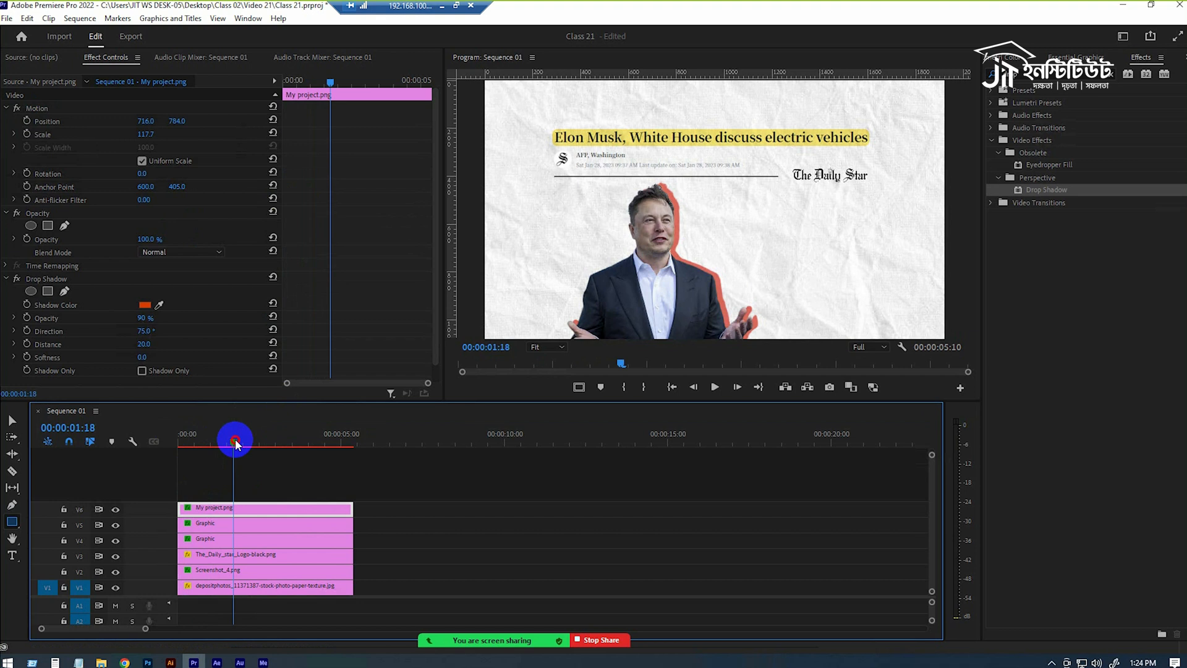
drag(236, 443, 245, 449)
click(244, 514)
click(26, 121)
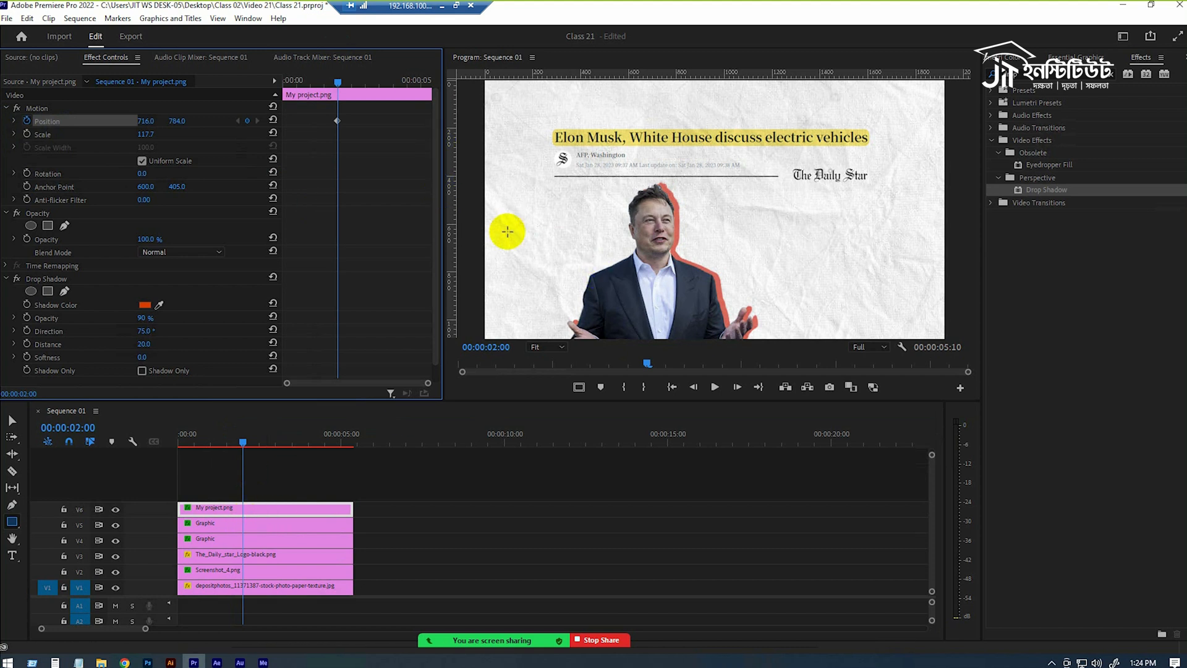
key(v)
click(664, 275)
drag(177, 120, 562, 96)
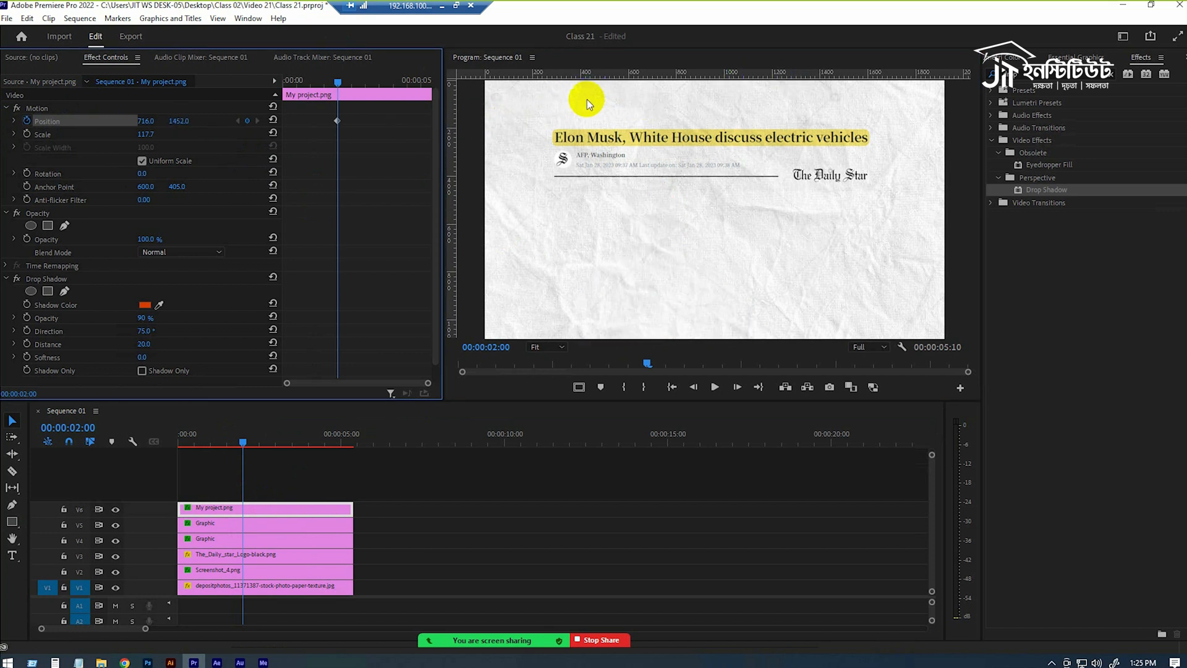
At 00:00:02:03, keyframe the My project.png cutout's vertical position at 1127.
click(277, 512)
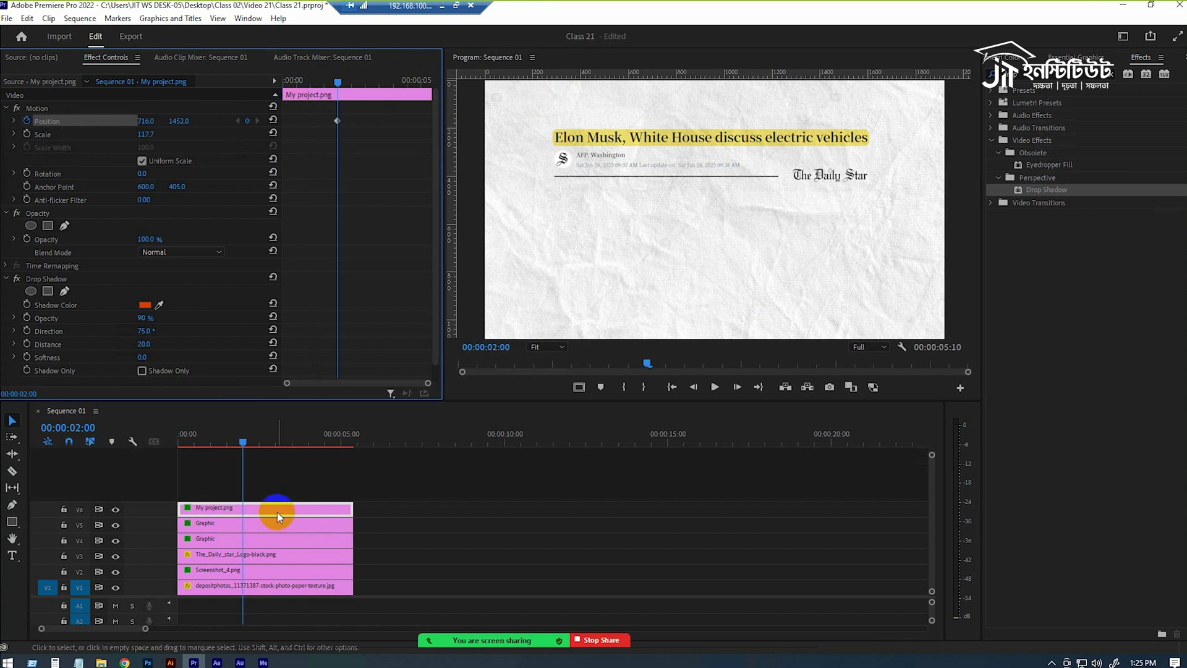
drag(340, 80, 344, 81)
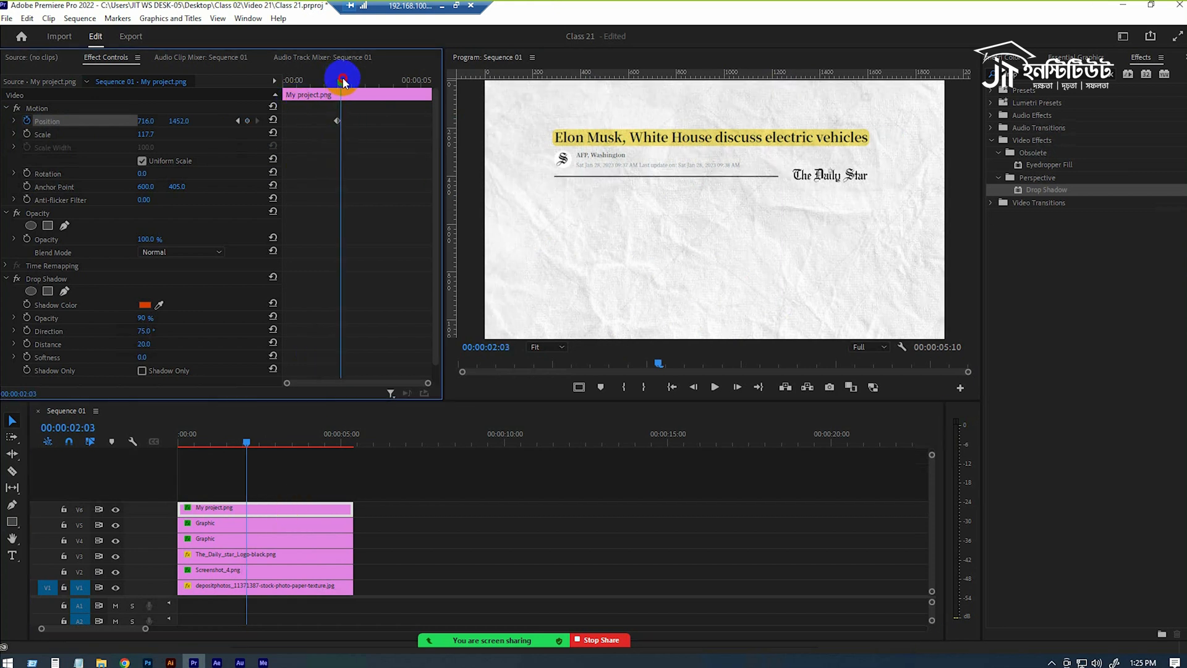
drag(179, 121, 105, 324)
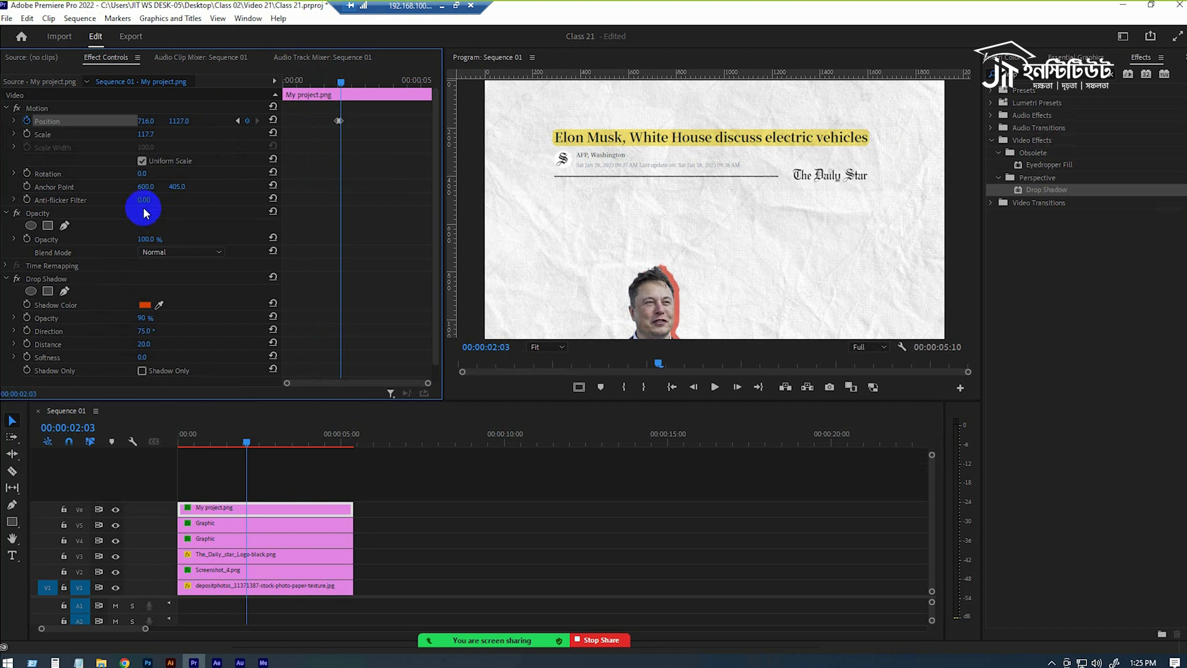
Keyframe the cutout's rotation at 0° on 00:00:02:00 and 9° on 00:00:02:03.
click(26, 176)
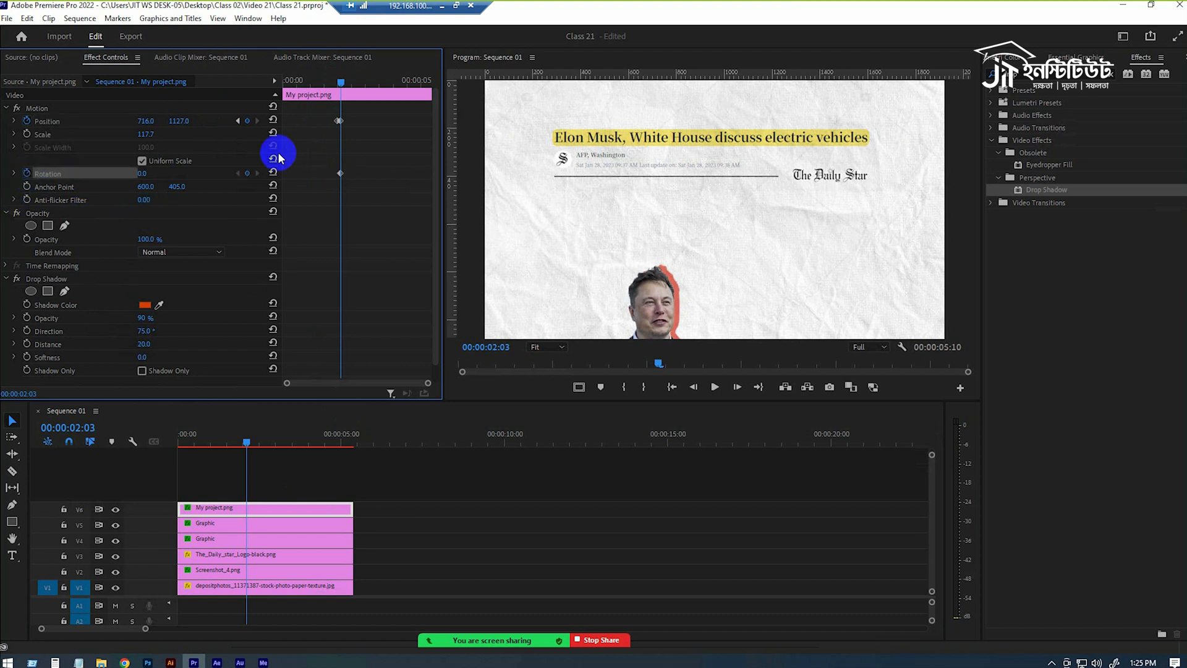
click(337, 173)
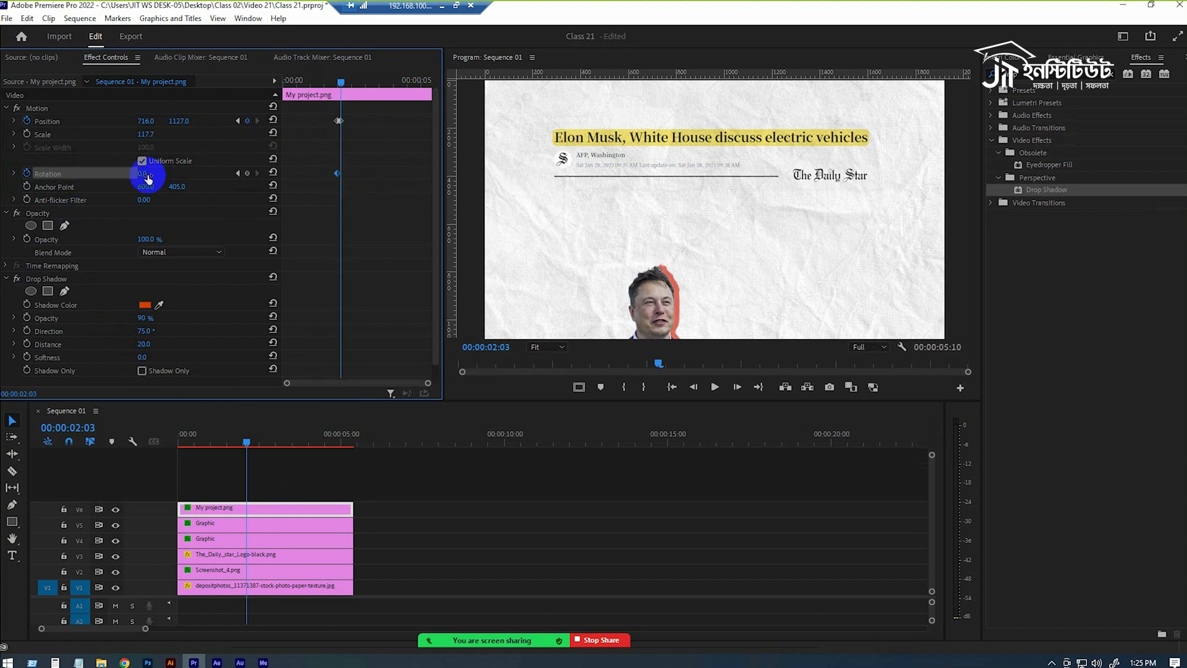
drag(154, 176, 165, 179)
From 00:00:02:06, add further Position and Rotation keyframes a few frames apart, raising the cutout to vertical position 913 with 8° rotation.
click(344, 81)
drag(343, 81, 345, 82)
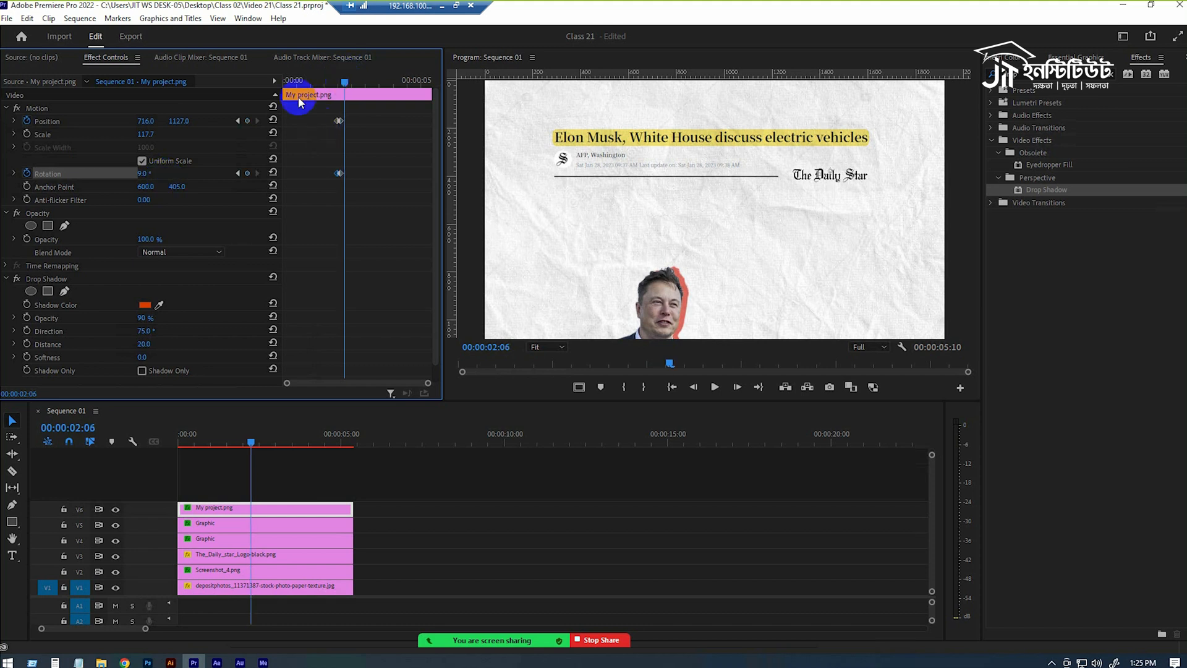
mouse_move(185, 122)
mouse_down()
mouse_move(150, 209)
mouse_move(175, 189)
mouse_move(130, 228)
mouse_move(138, 176)
mouse_up()
drag(345, 82, 347, 82)
drag(146, 174, 153, 172)
Keyframe vertical position 807 with -3° rotation at about 00:00:02:12, and 783 with 0° rotation at 00:00:02:16.
drag(349, 81, 352, 82)
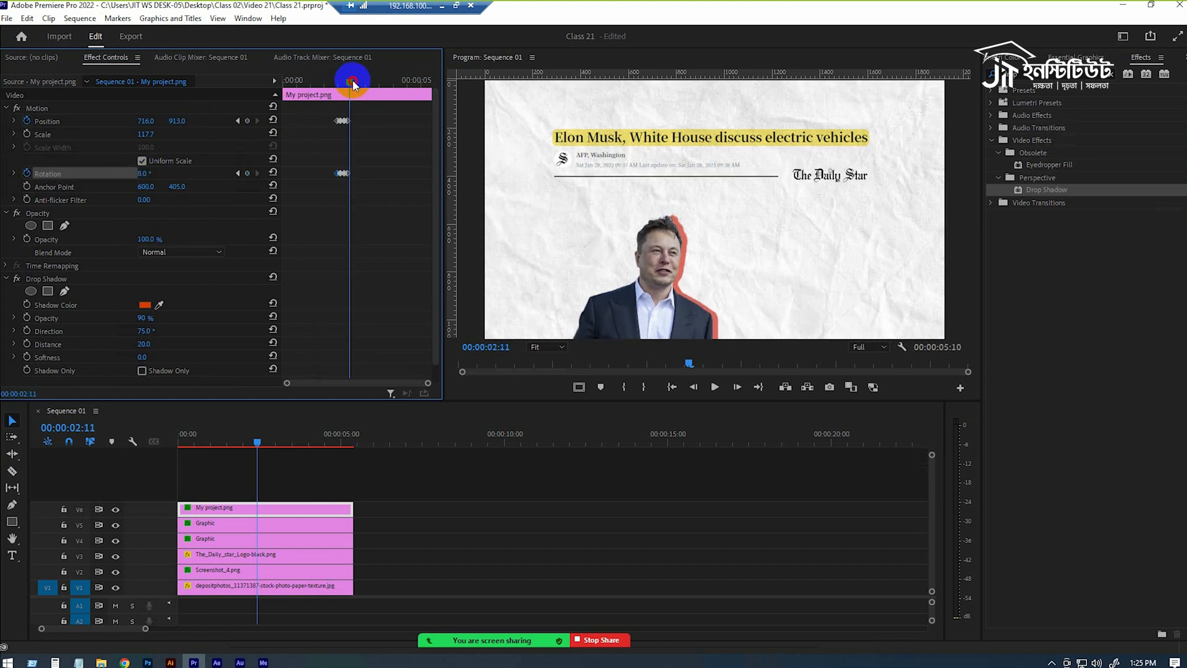
drag(177, 121, 141, 174)
drag(350, 81, 355, 81)
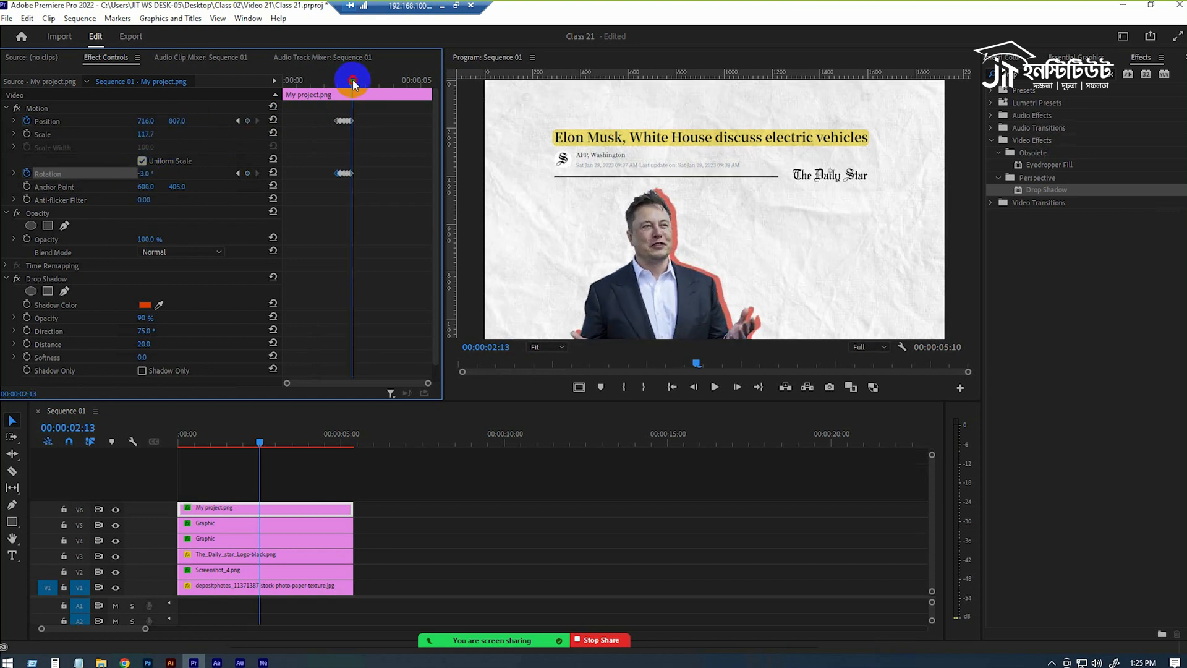
drag(145, 174, 147, 180)
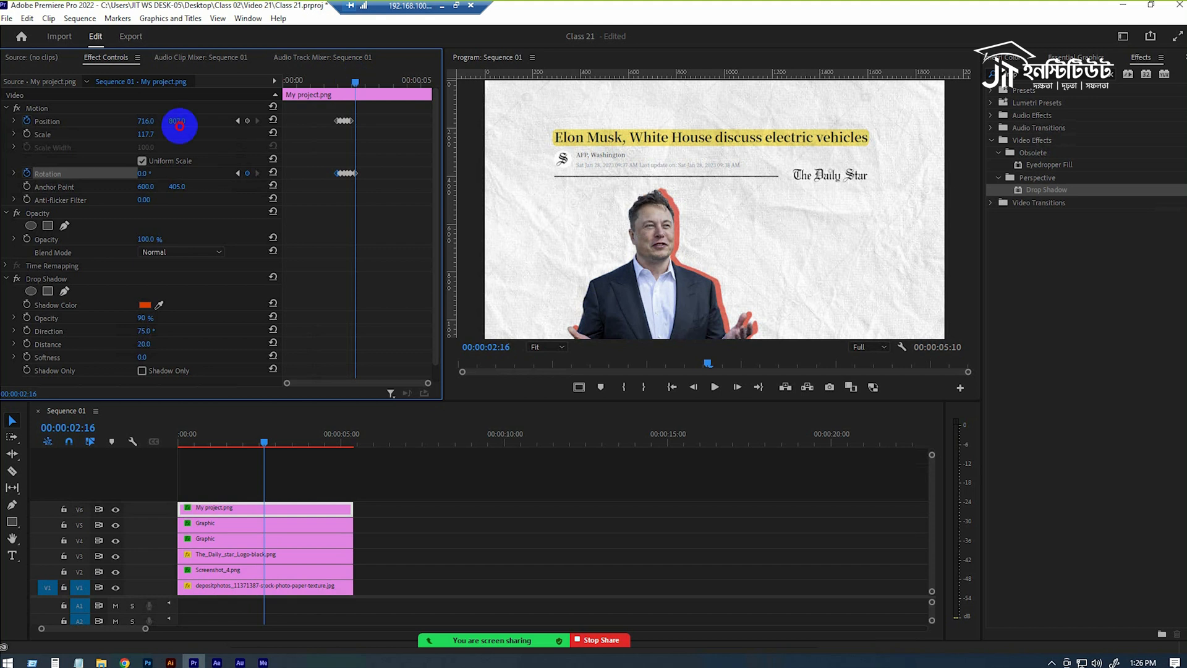
drag(179, 121, 175, 136)
Set all Position and Rotation keyframes to Hold temporal interpolation and play back the cutout's entrance.
drag(384, 109, 347, 174)
right_click(348, 174)
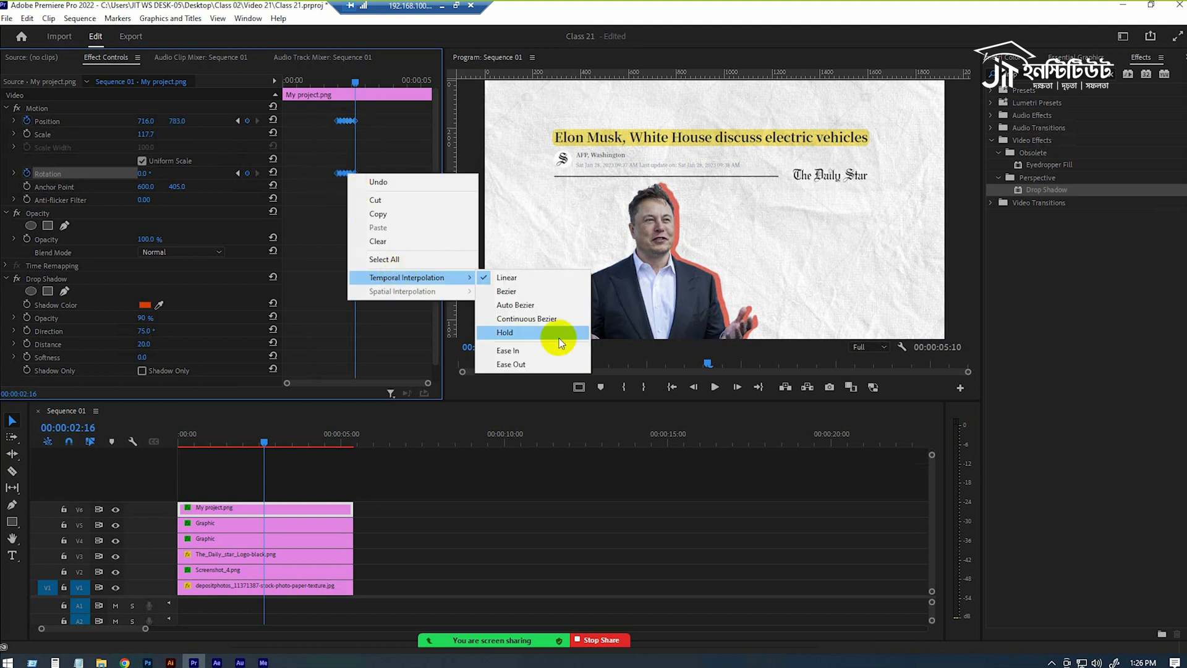
click(556, 333)
click(320, 86)
key(space)
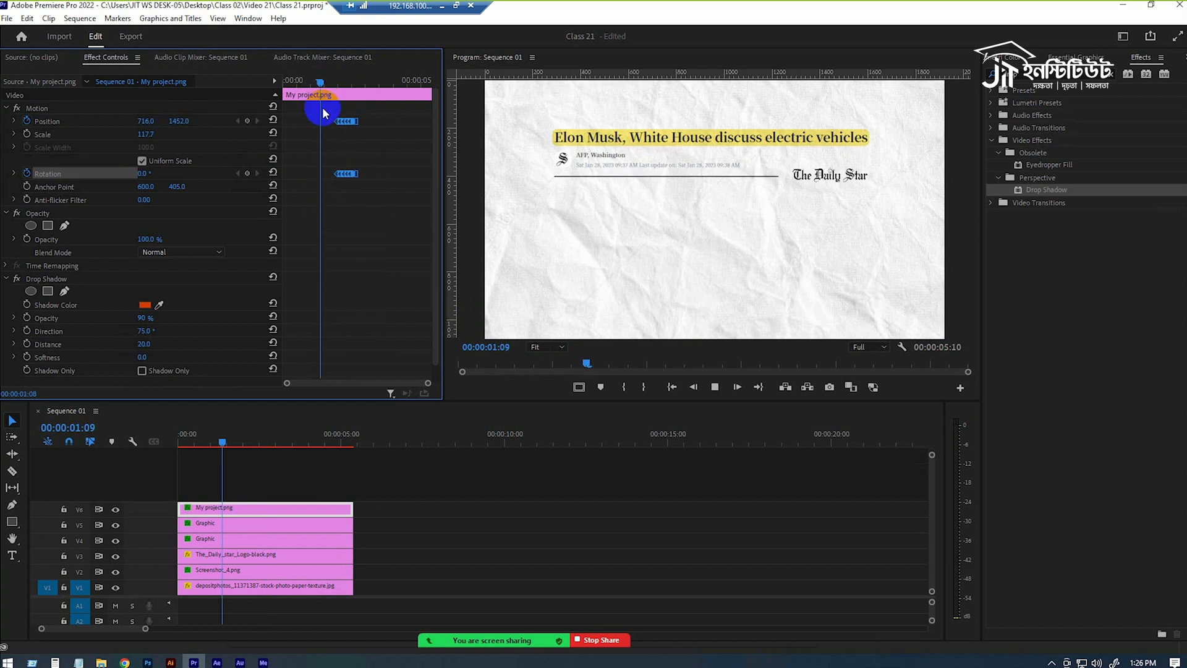
key(space)
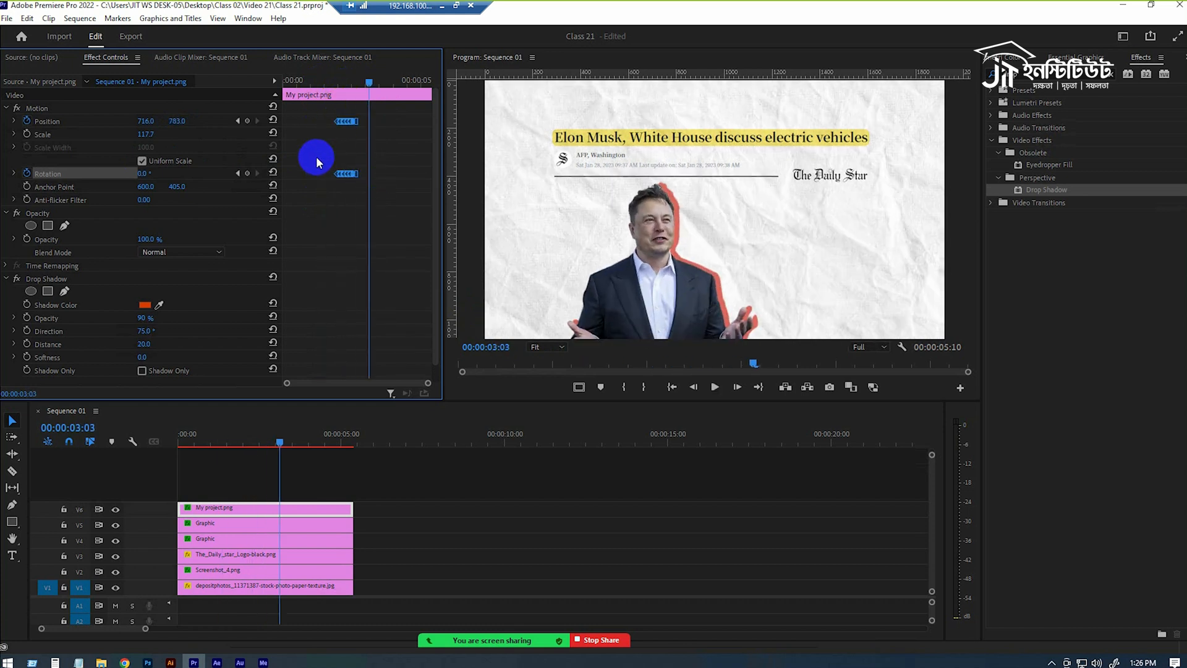
Try to repeat the rotation keyframes from 00:00:02:18 to the clip's end by pasting copies, and play back the motion.
click(325, 81)
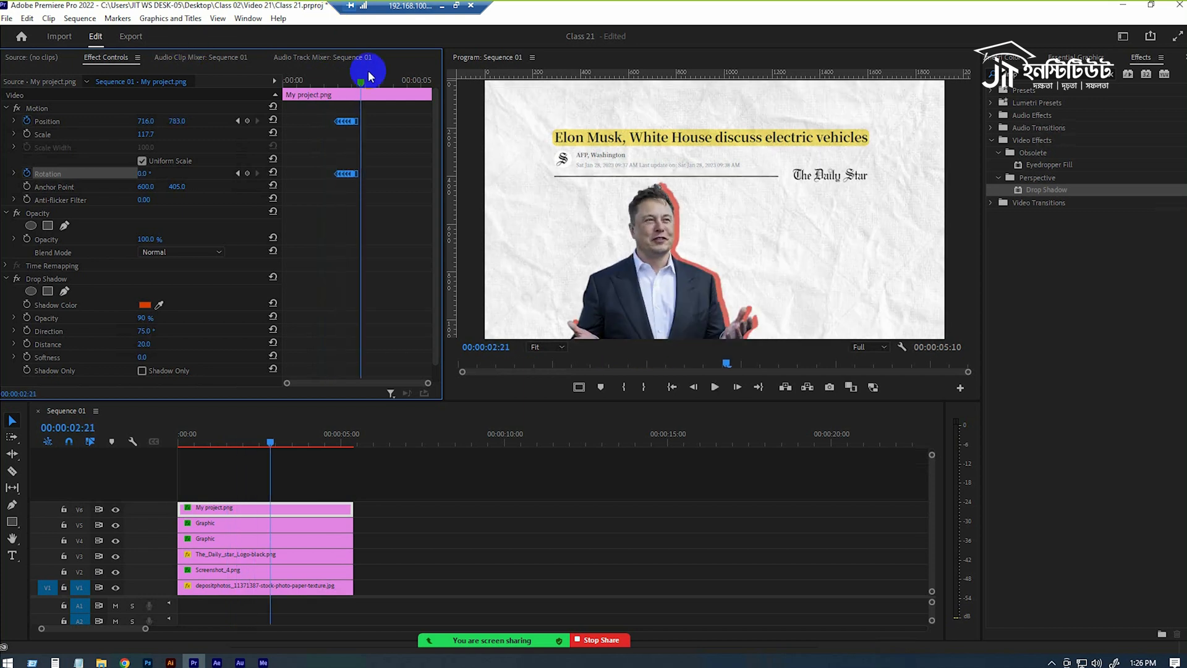
drag(362, 84, 359, 83)
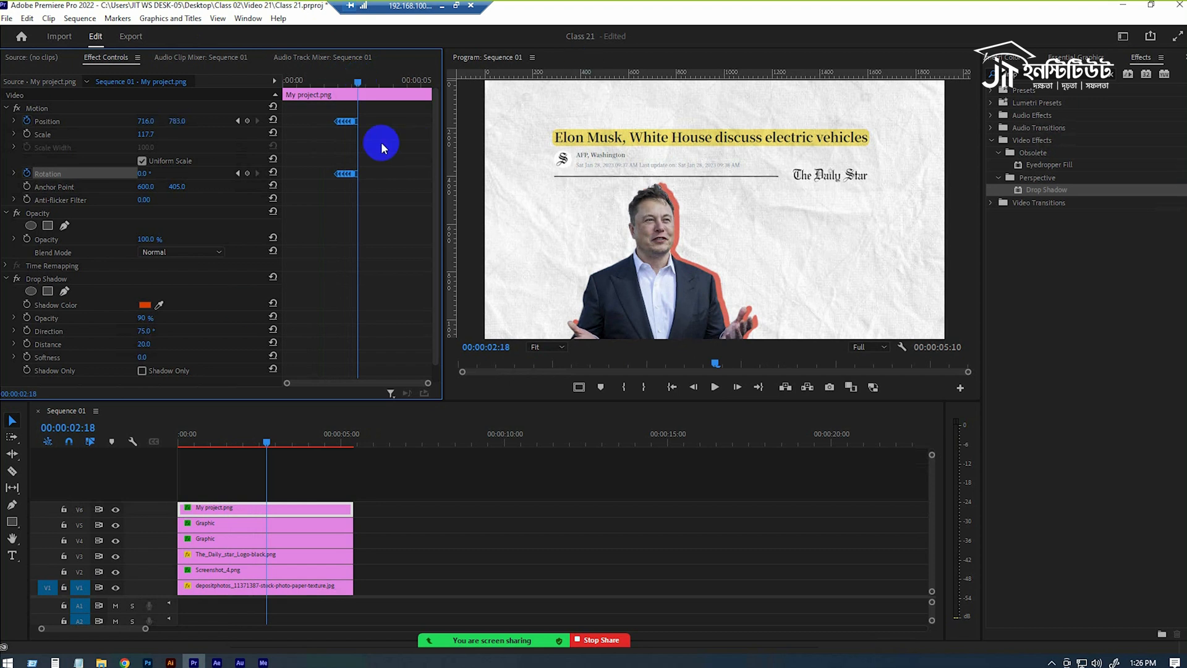
drag(373, 168, 305, 185)
key(ctrl+v)
drag(363, 84, 329, 90)
key(space)
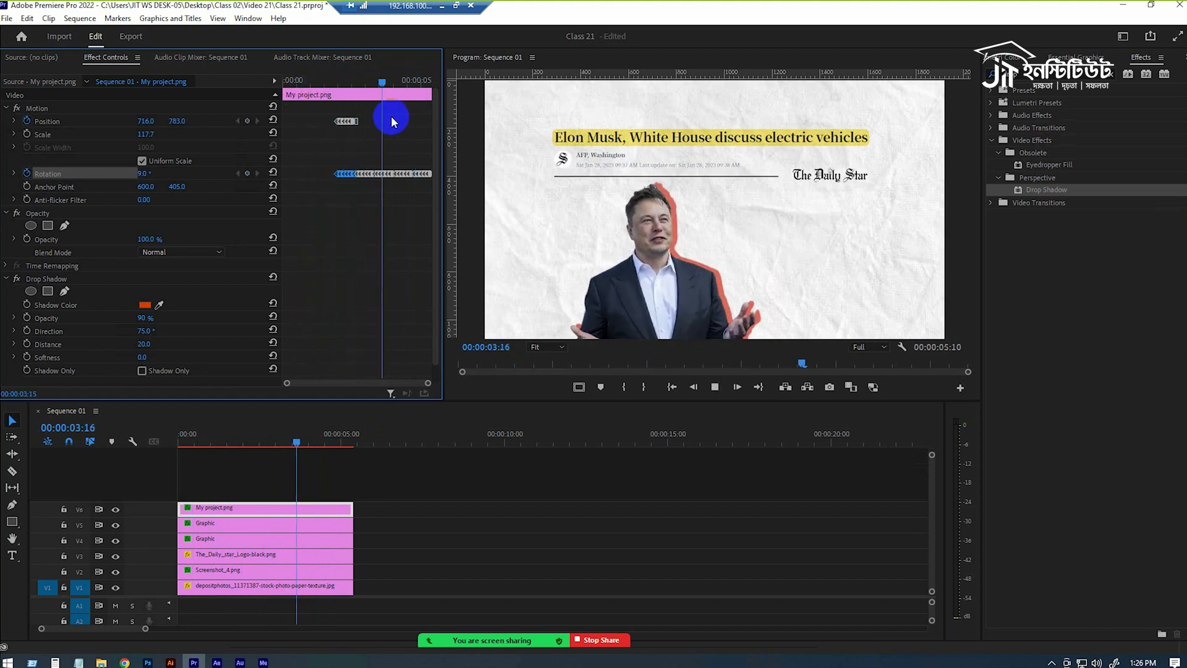
key(space)
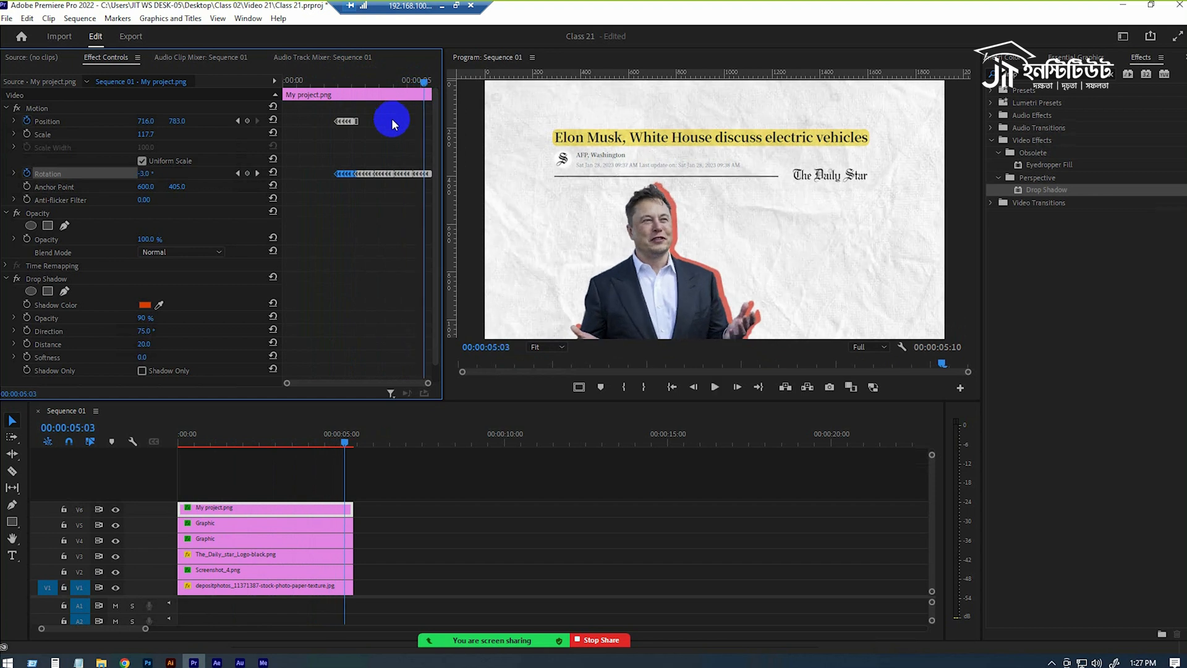
Undo the pasted rotation keyframes.
key(ctrl+z)
key(ctrl+z)
key(ctrl+z)
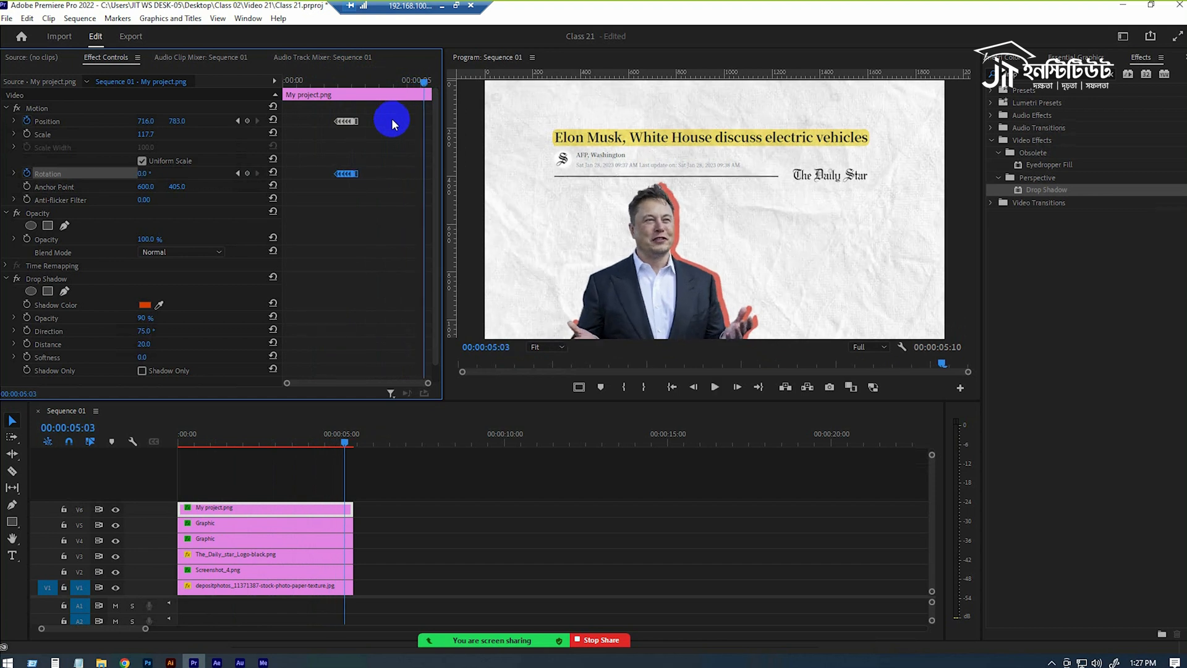
Play back the cutout's pop-up entrance and return the playhead to the start of the sequence.
click(309, 81)
key(space)
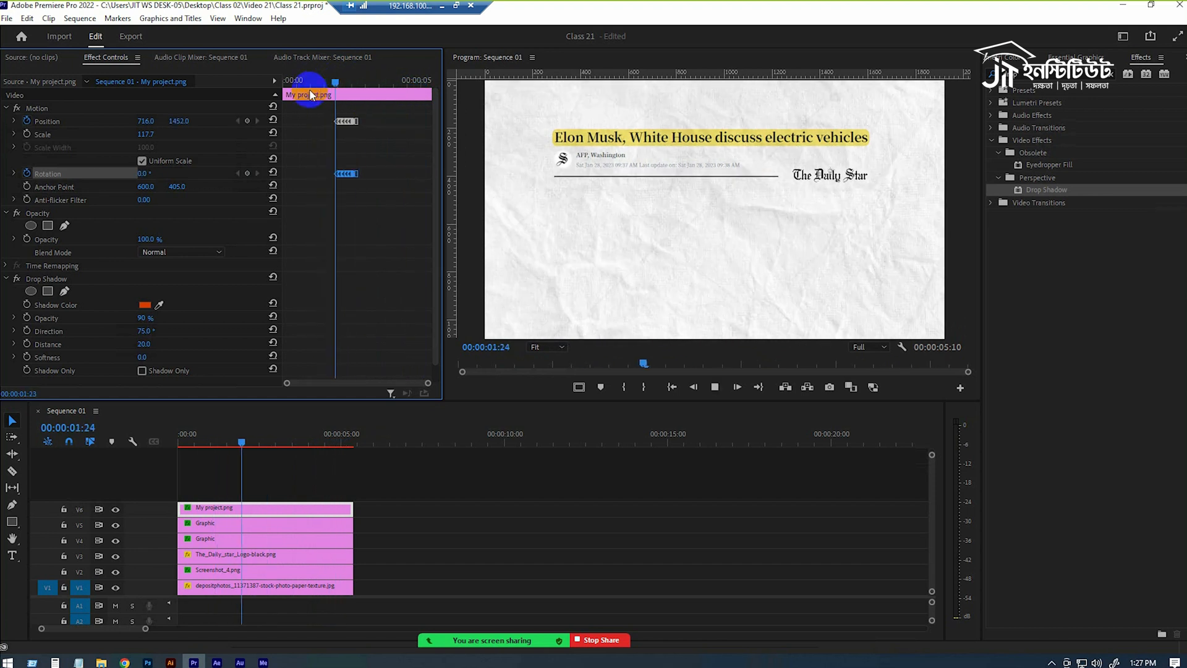
key(space)
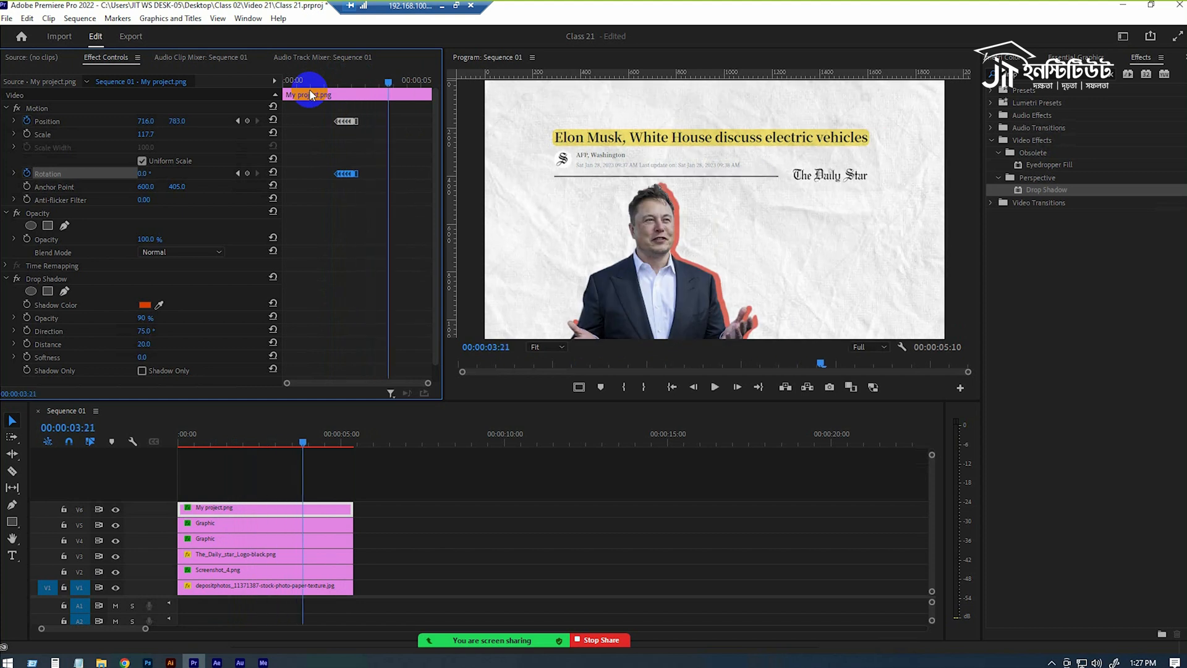
drag(393, 78, 287, 111)
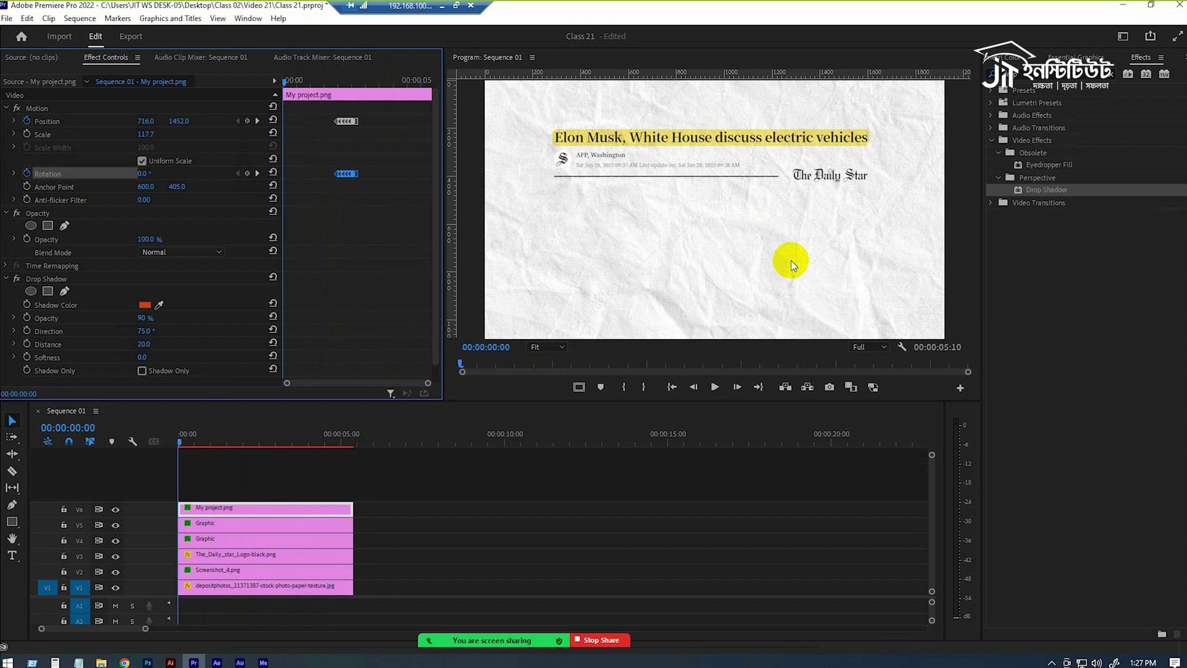
Nest the headline screenshot, The Daily Star logo and both Graphic clips into one sequence named Headline.
click(201, 570)
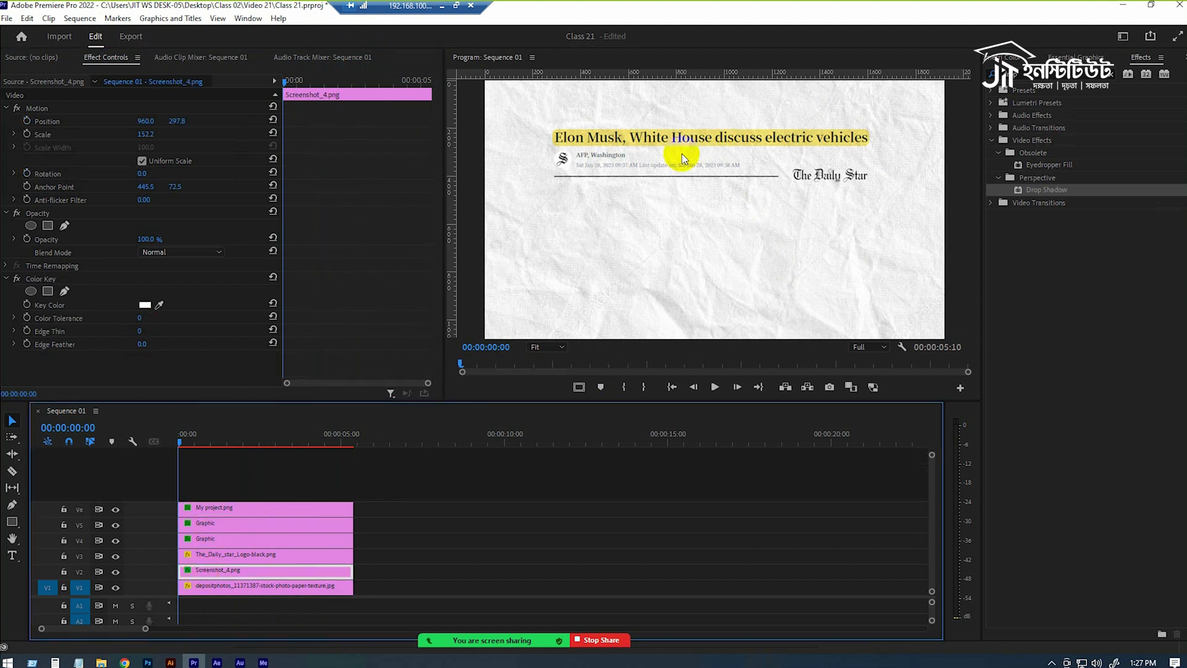
click(216, 556)
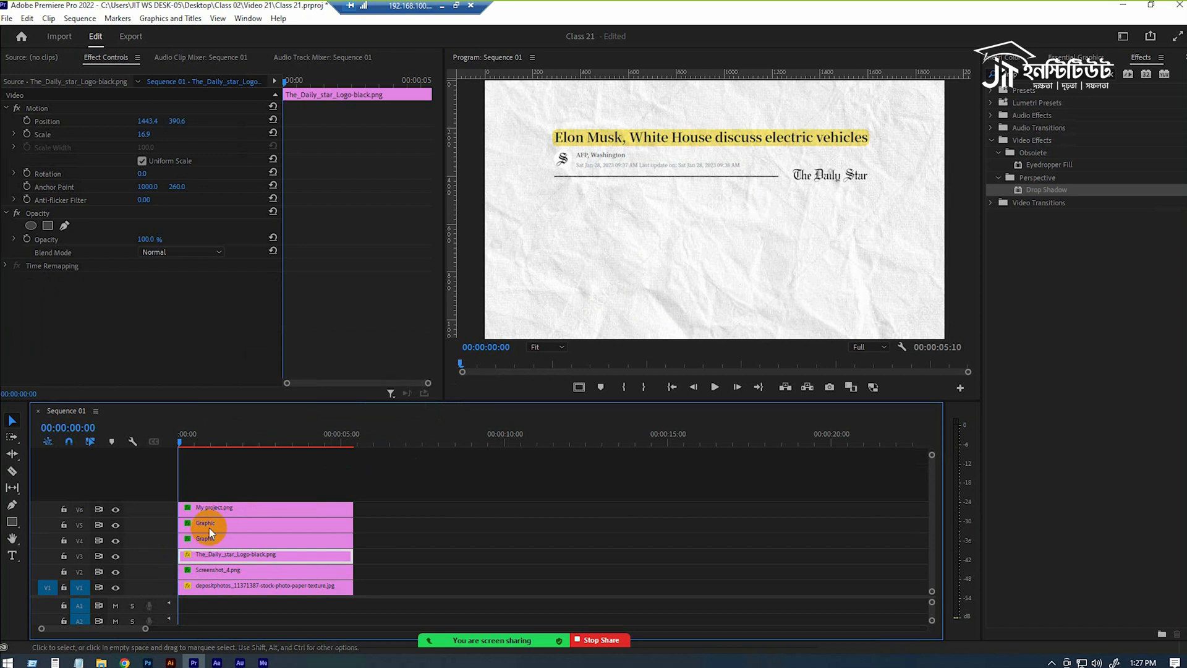
click(210, 524)
shift+click(215, 570)
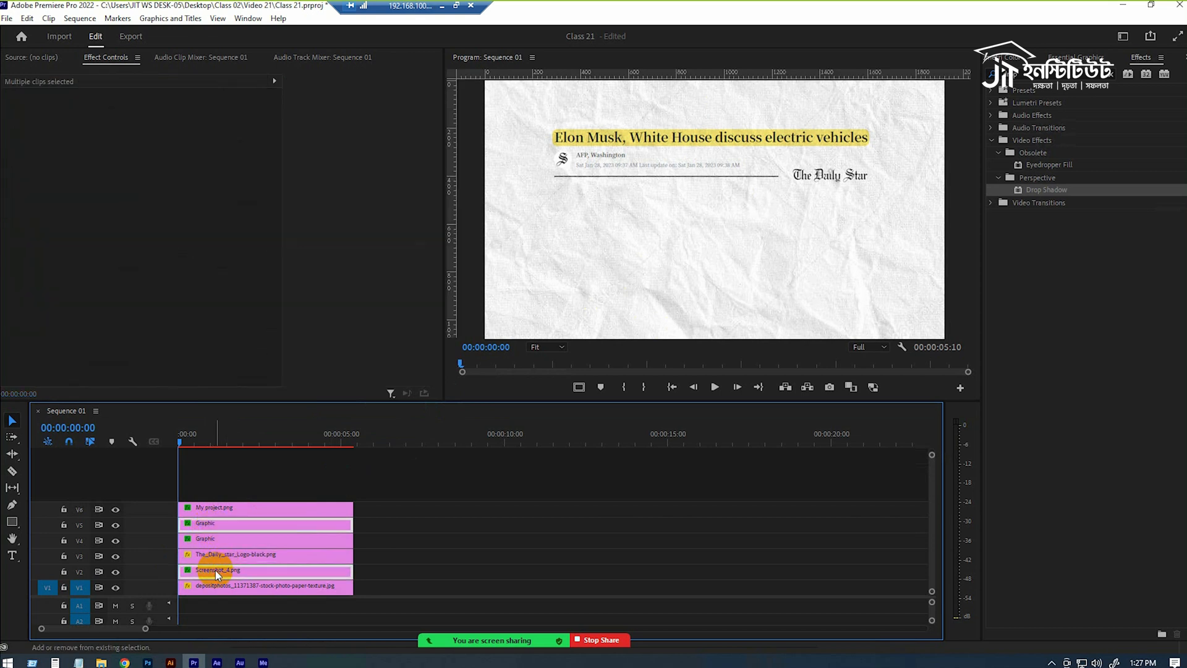
shift+click(220, 552)
shift+click(224, 543)
right_click(228, 545)
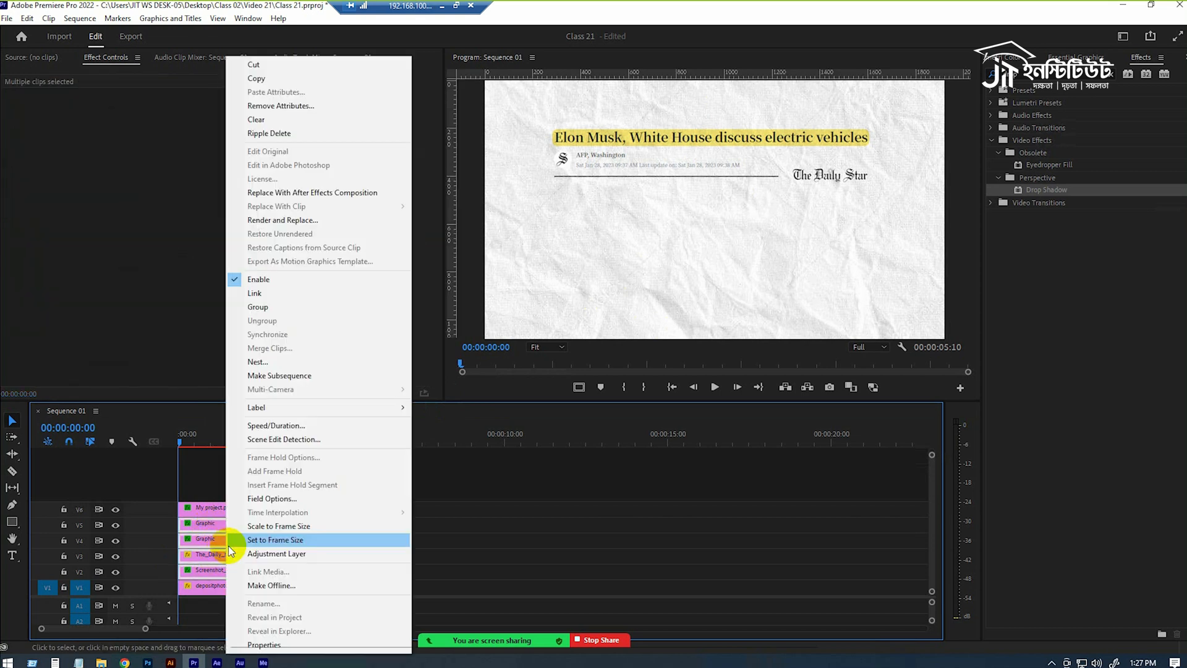
click(287, 362)
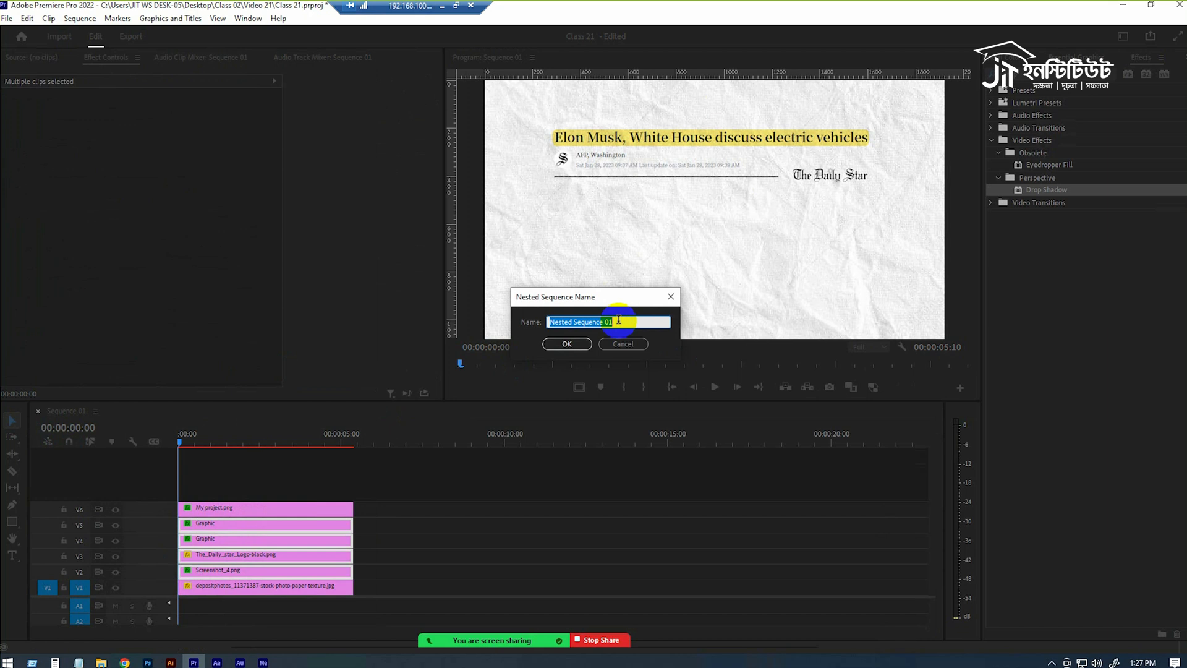
text(Headline)
key(Return)
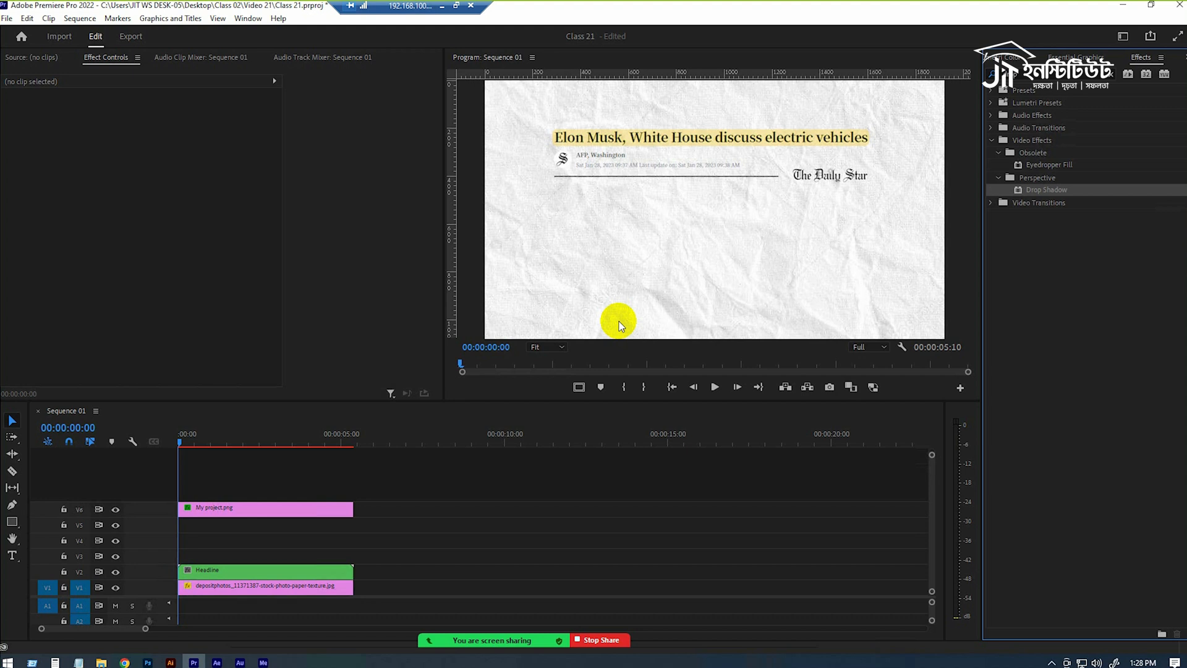
key(alt)
click(300, 519)
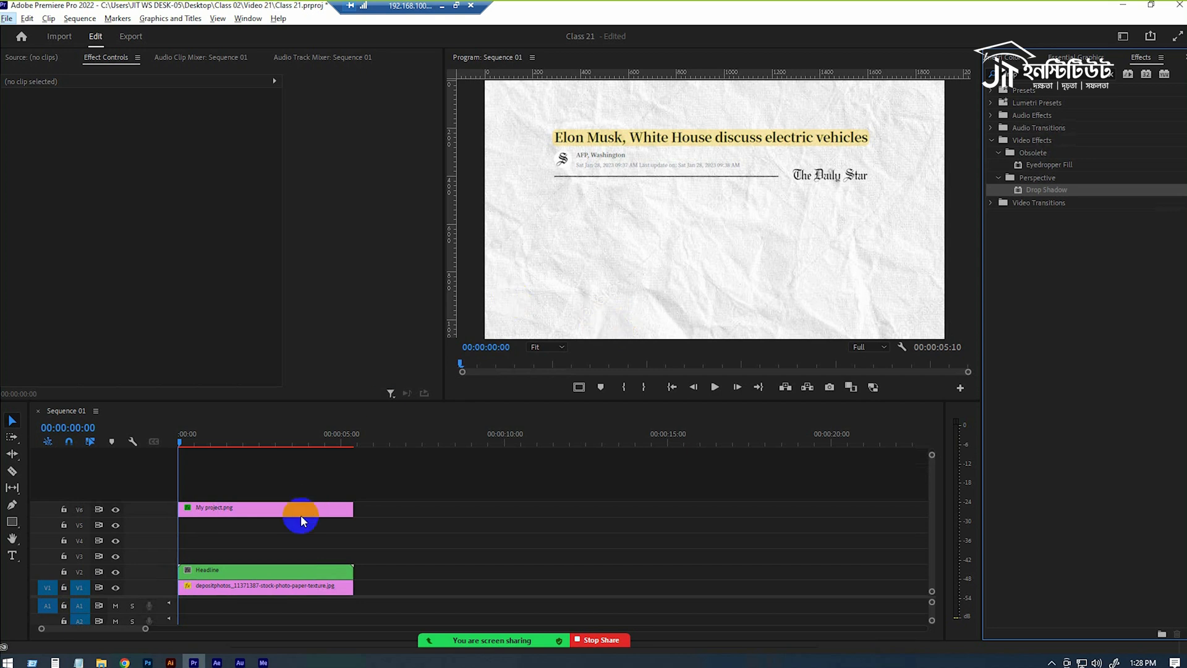
Set the Headline nest's vertical position to 1421 at 00:00:00:00 and enable Position keyframing.
click(225, 572)
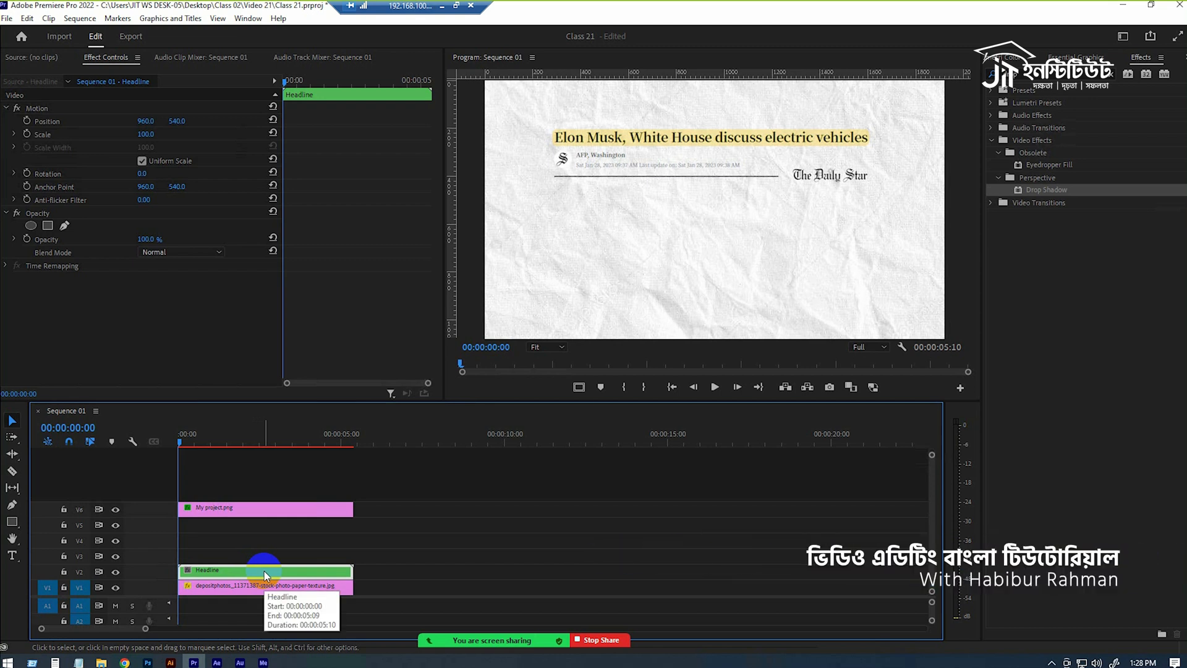
click(180, 121)
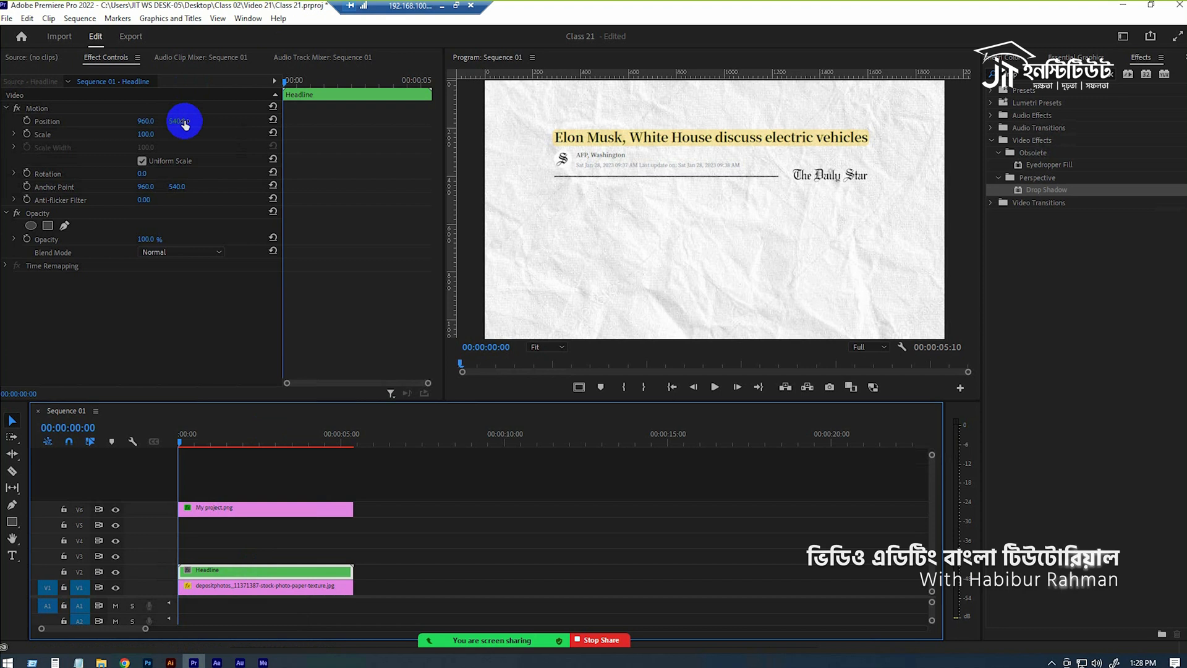
drag(180, 121, 696, 79)
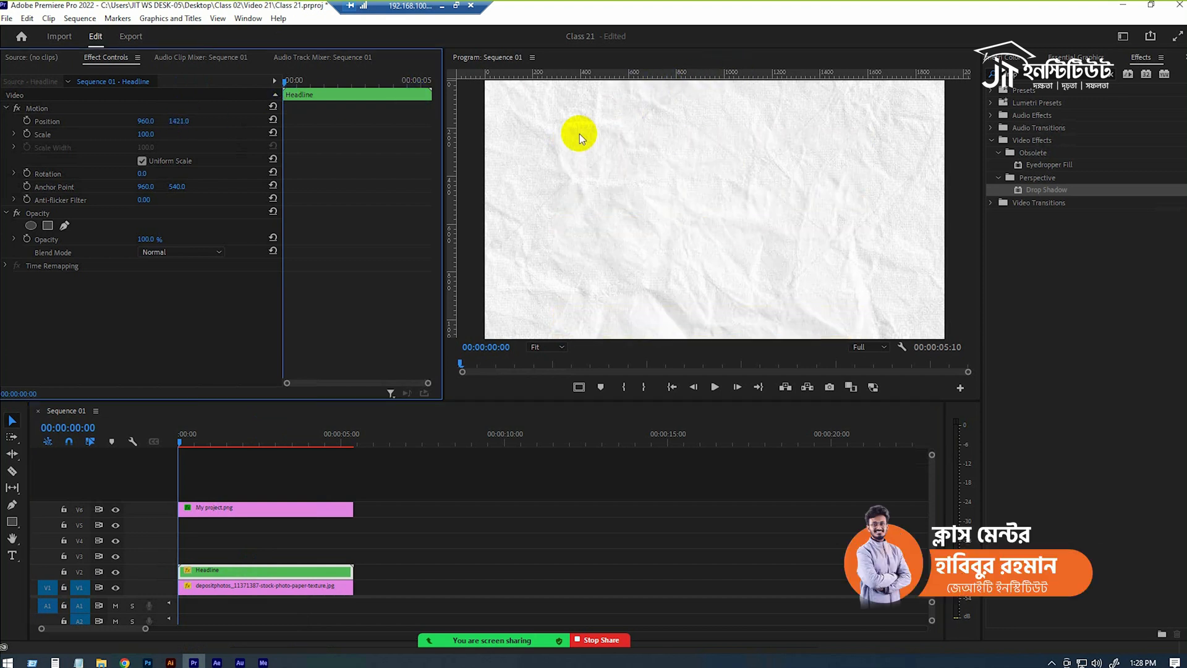
click(26, 120)
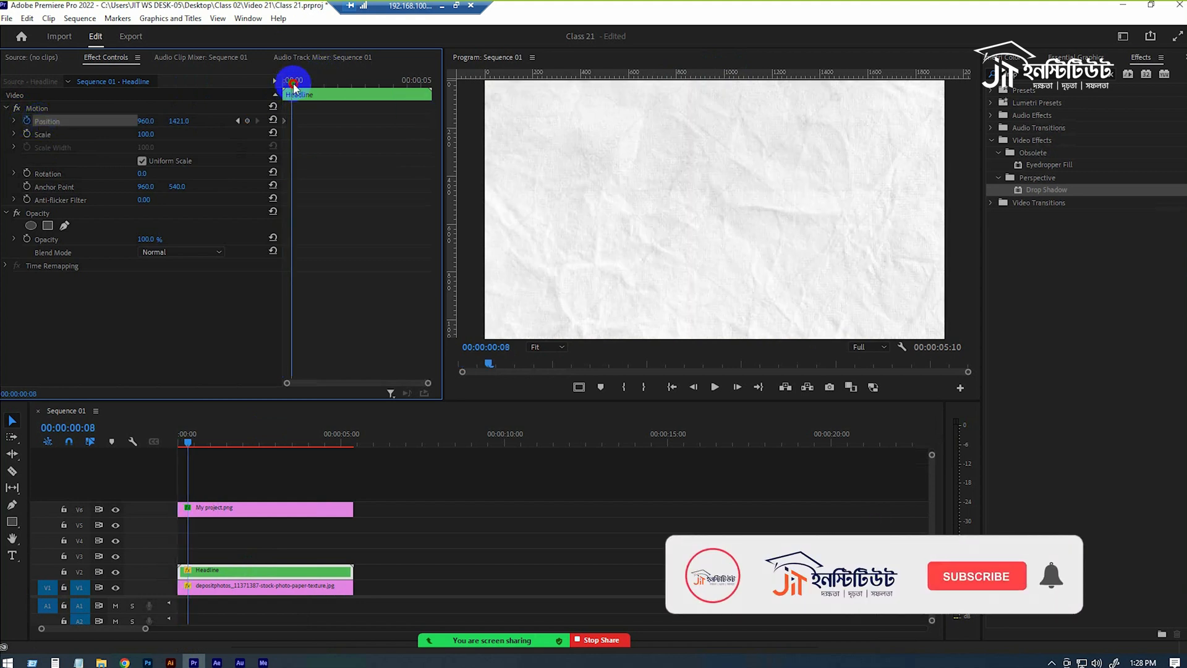
Keyframe the Headline nest's vertical position at 572 at 00:00:01:15.
click(313, 82)
drag(314, 84, 330, 86)
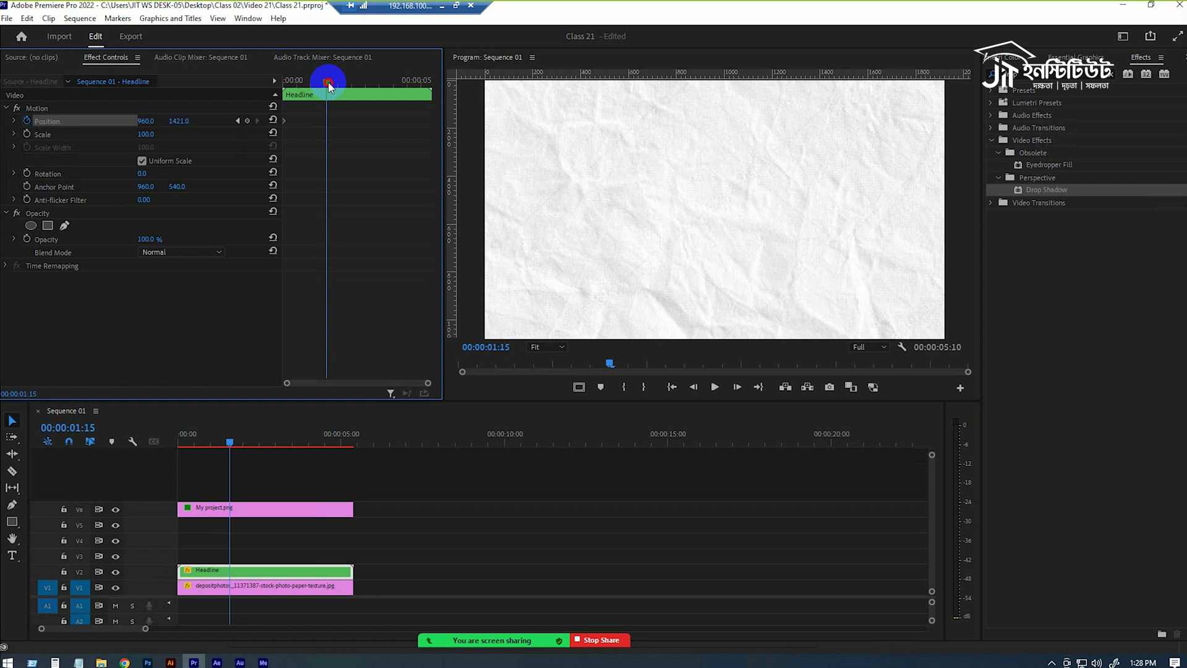
click(256, 506)
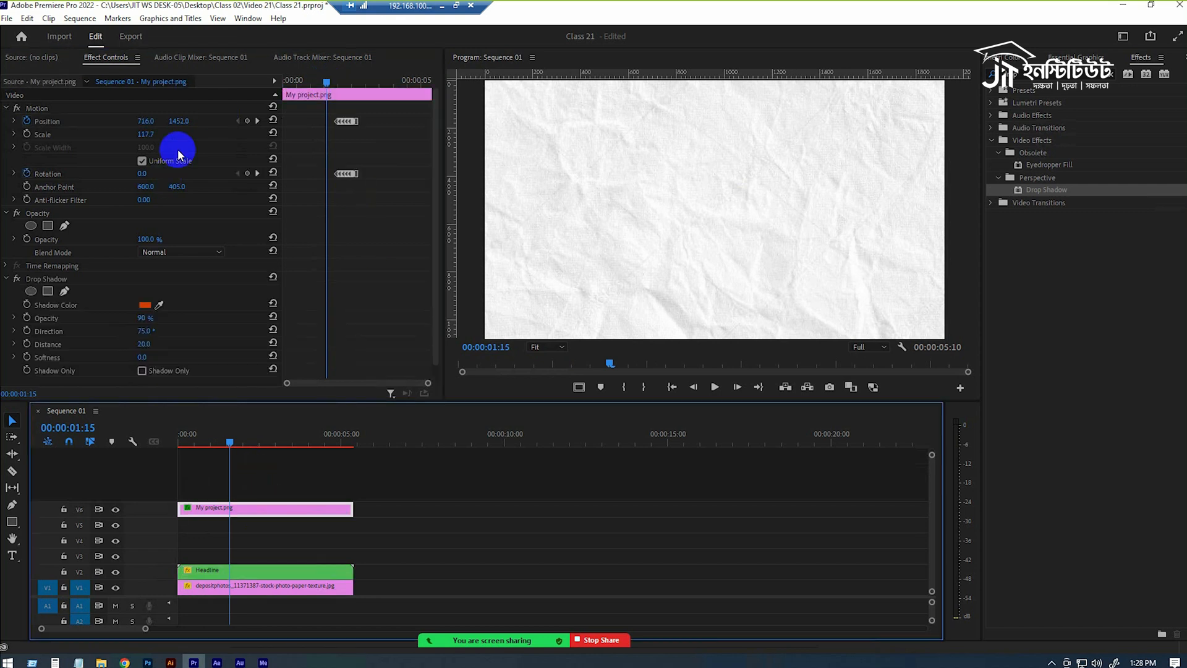
drag(185, 120, 186, 402)
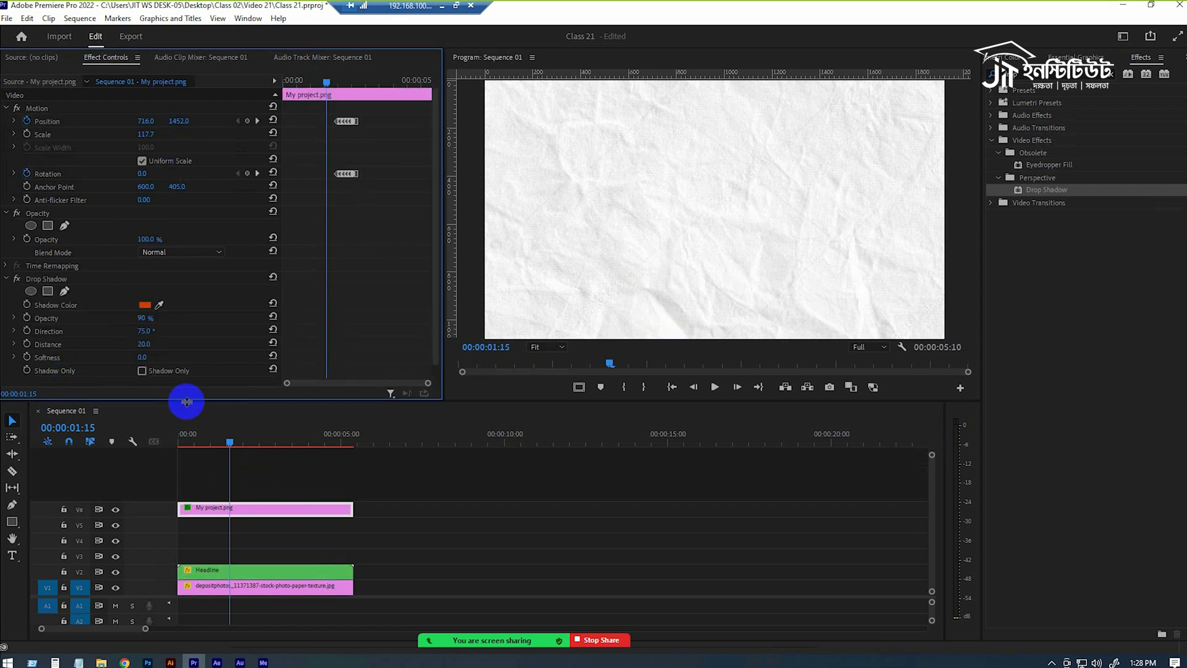
click(234, 569)
drag(187, 121, 55, 462)
key(ctrl+z)
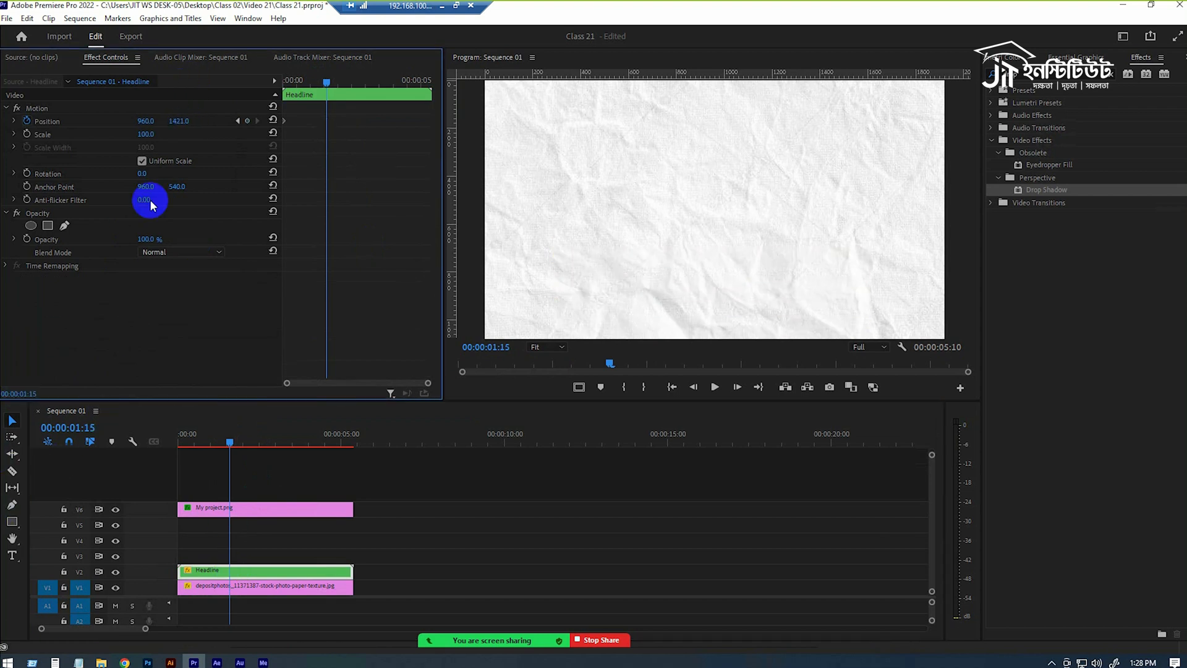
drag(179, 119, 124, 265)
drag(173, 123, 106, 252)
drag(185, 124, 151, 248)
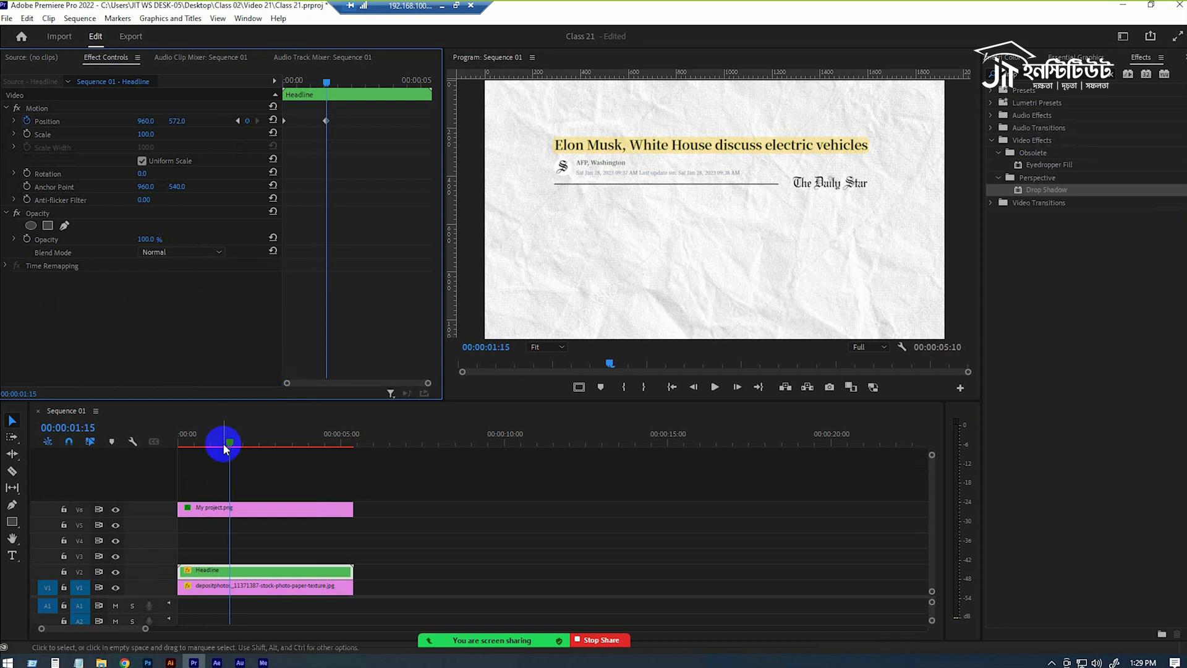
Move the Headline nest's first Position keyframe to 00:00:00:13 and play back its rise.
drag(225, 443, 2, 446)
key(space)
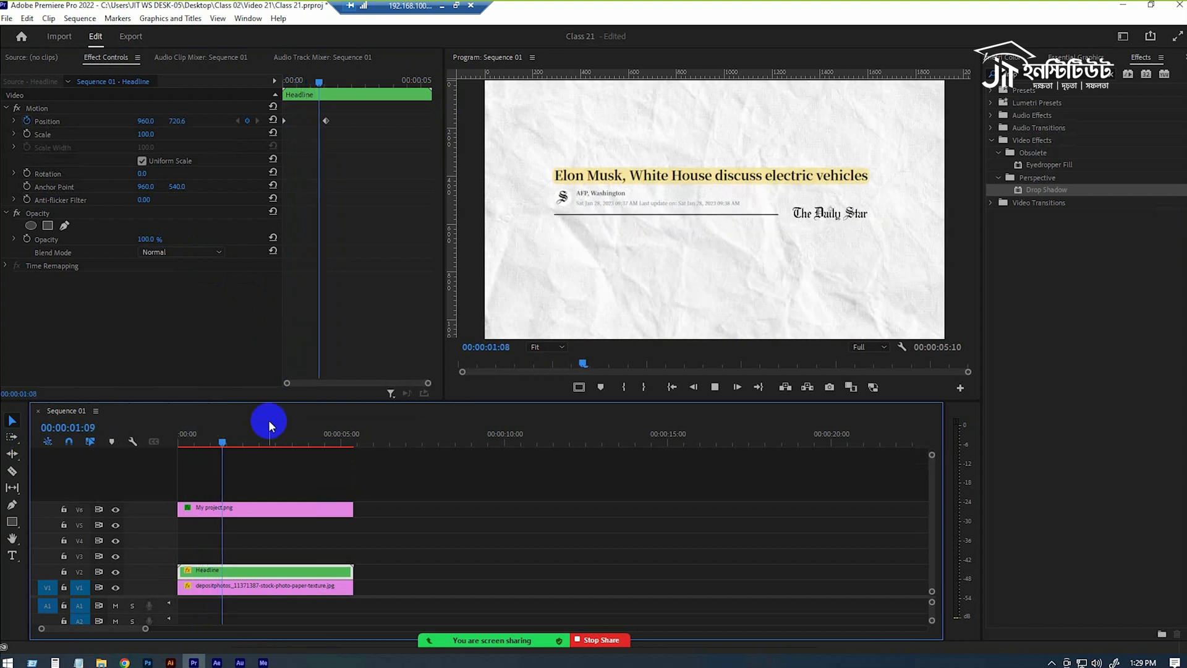
drag(224, 440, 193, 442)
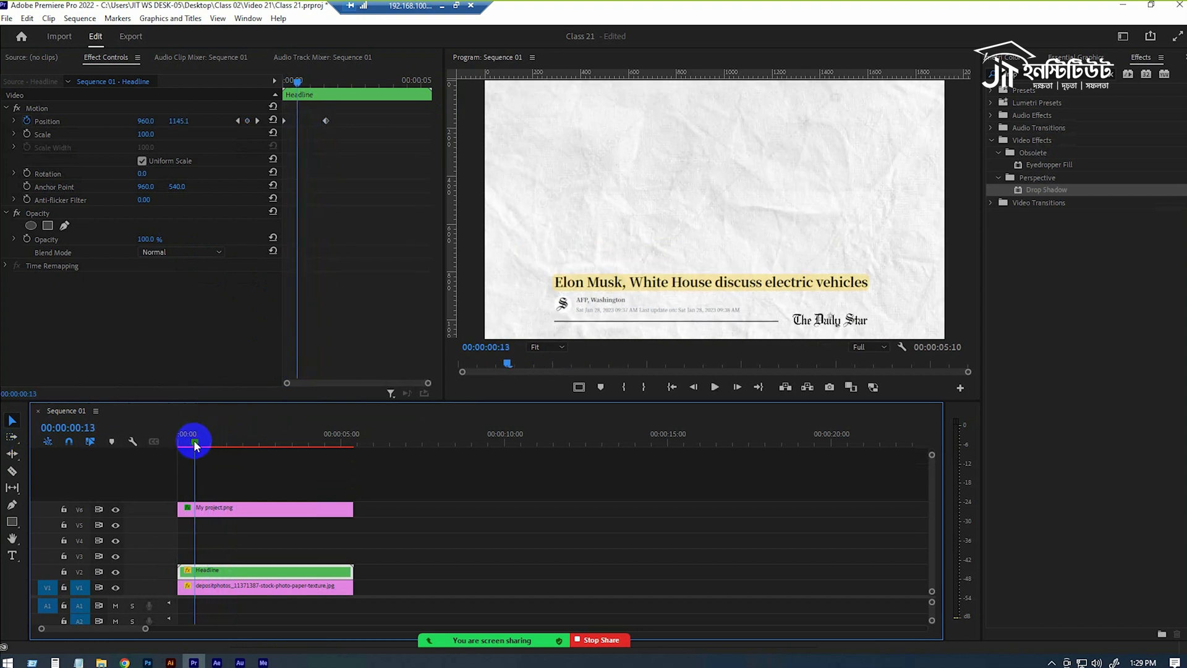
drag(285, 120, 298, 121)
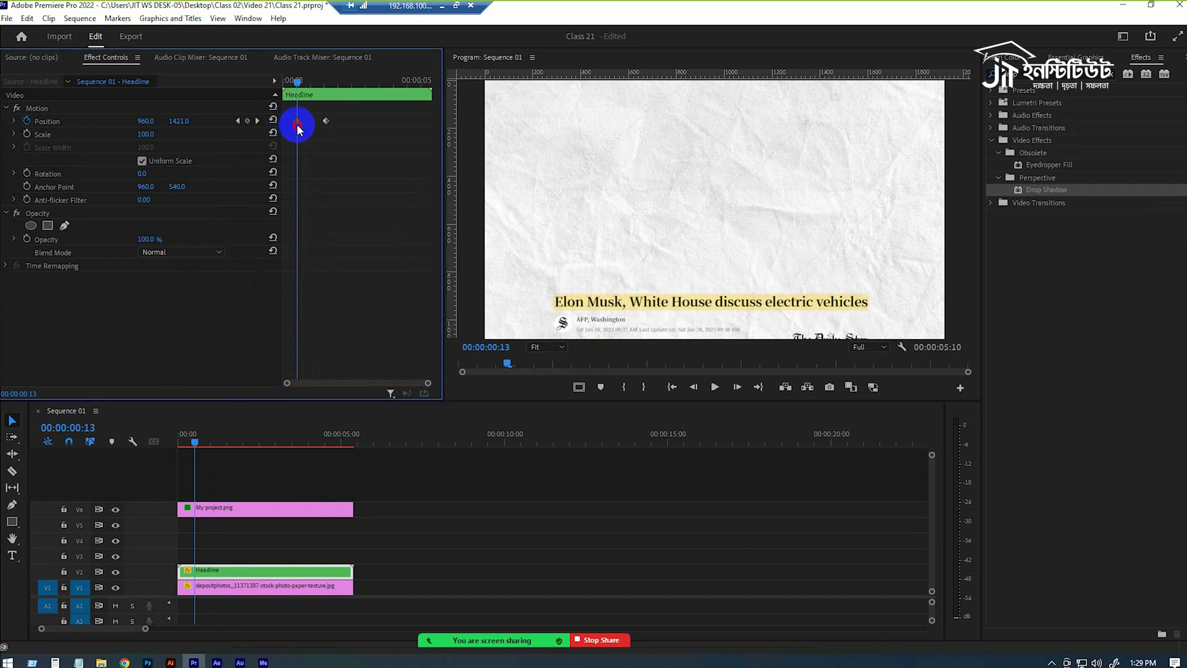
key(space)
key(space)
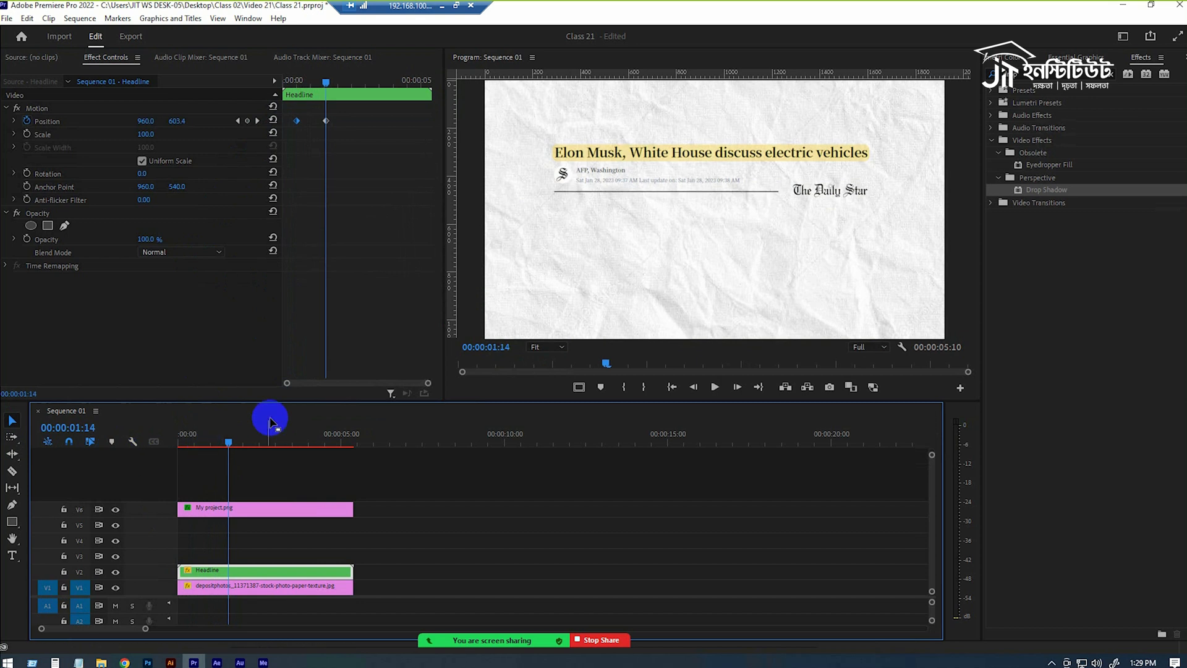
Ease both Headline Position keyframes in the velocity graph so the speed peaks near the end, and play back the move.
click(13, 121)
drag(302, 138, 298, 160)
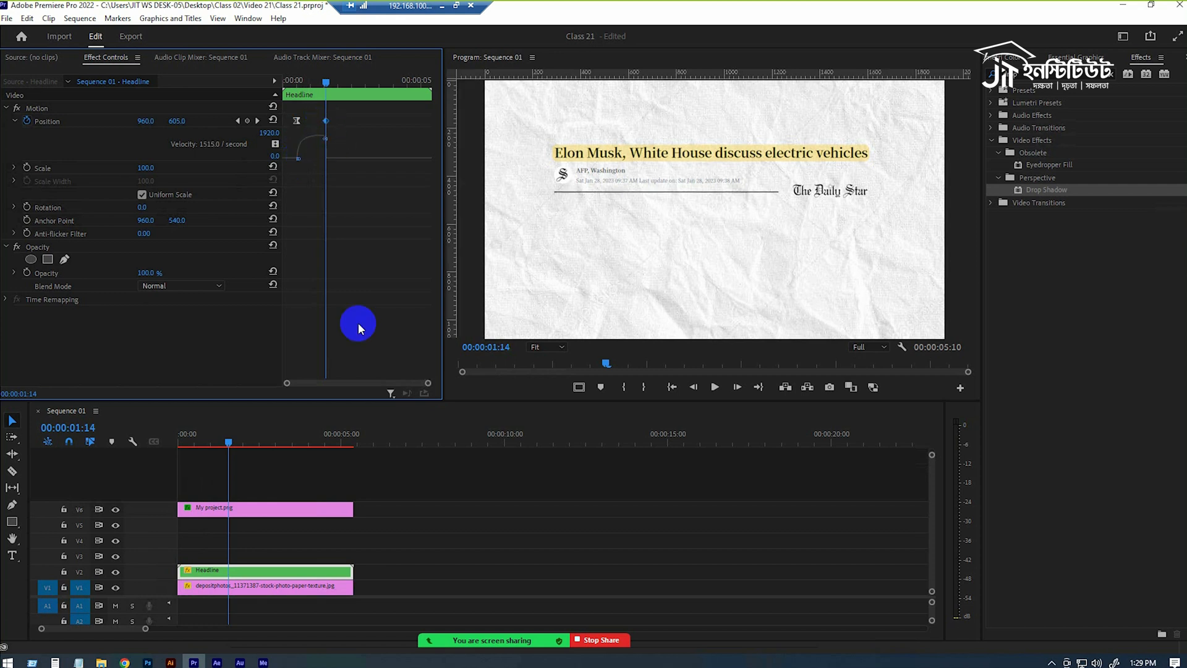
drag(427, 383, 364, 383)
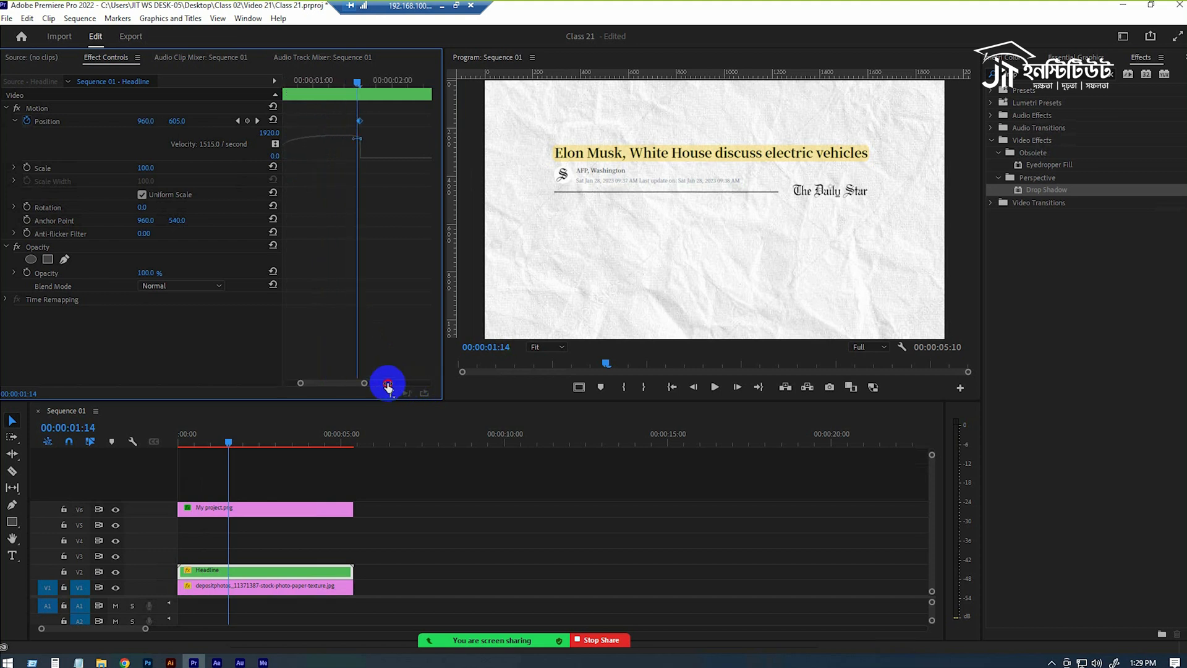
click(361, 144)
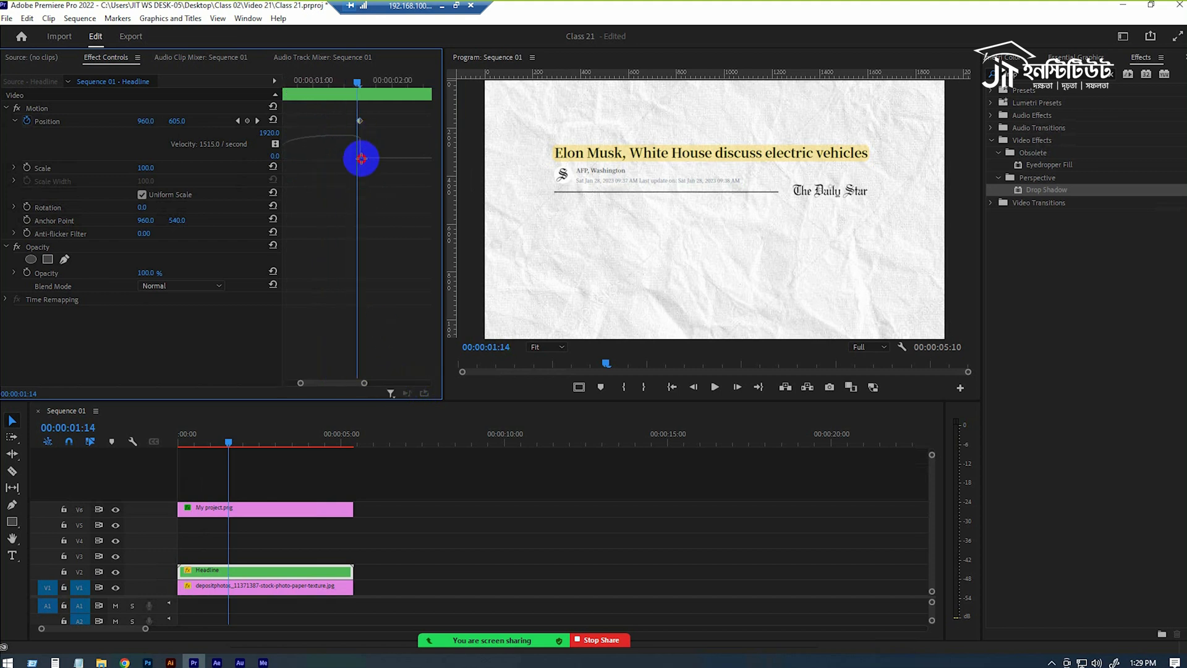
click(361, 120)
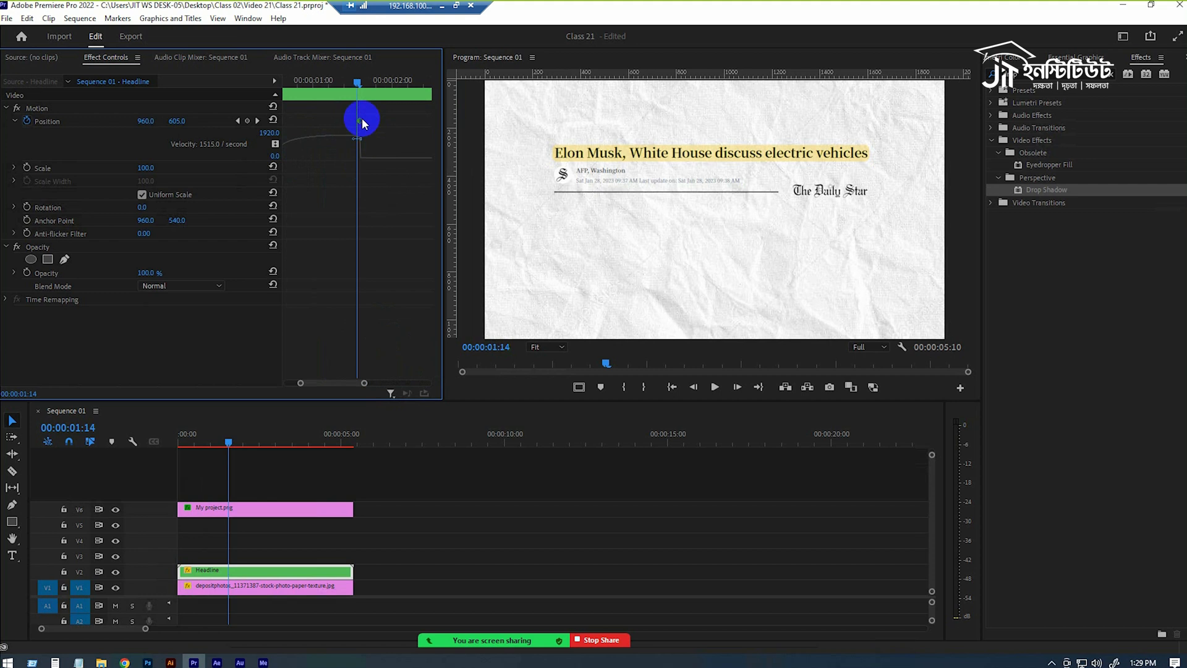
drag(356, 140, 302, 175)
drag(341, 386, 331, 385)
drag(318, 158, 344, 165)
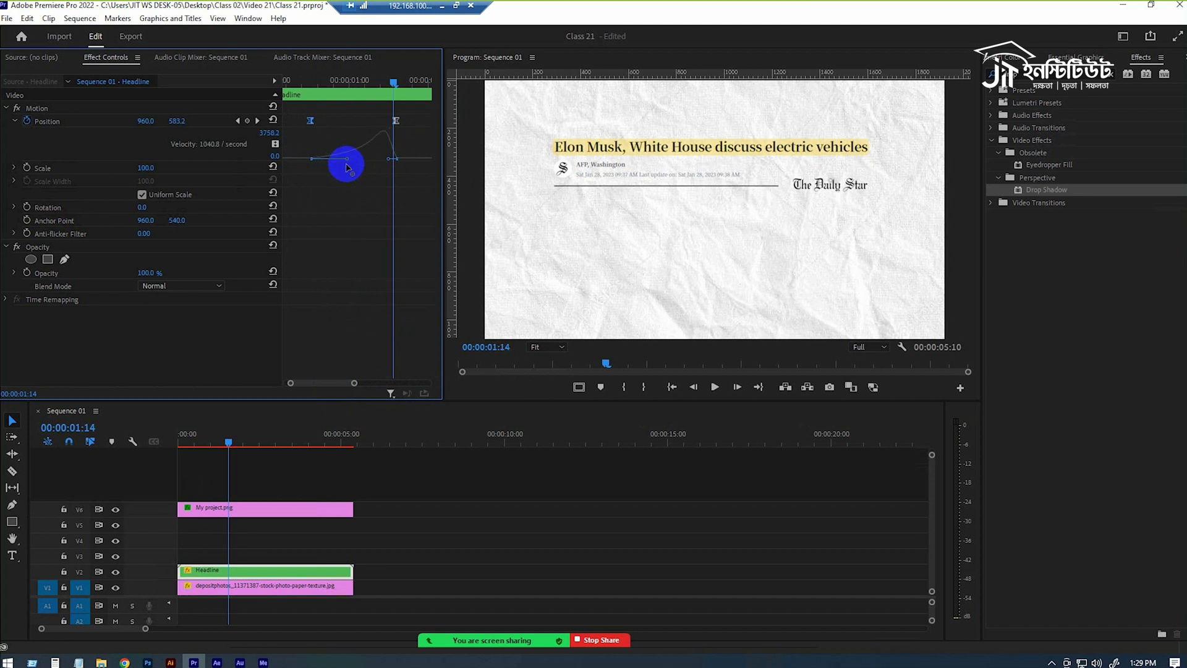
drag(221, 440, 195, 440)
key(space)
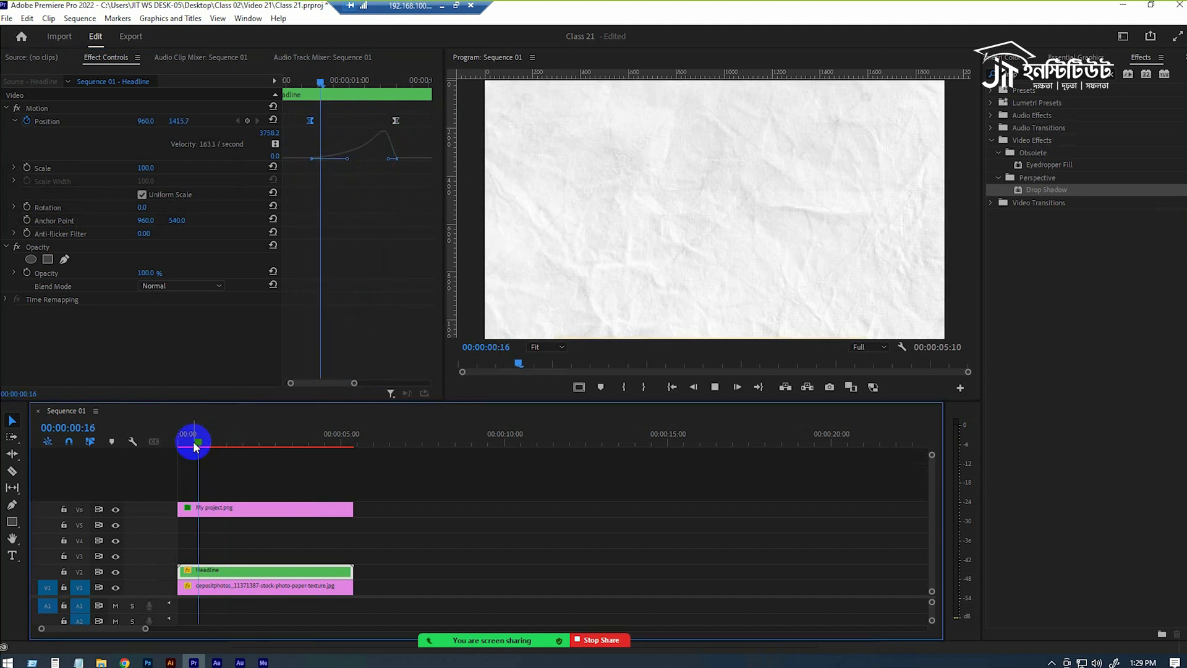
key(space)
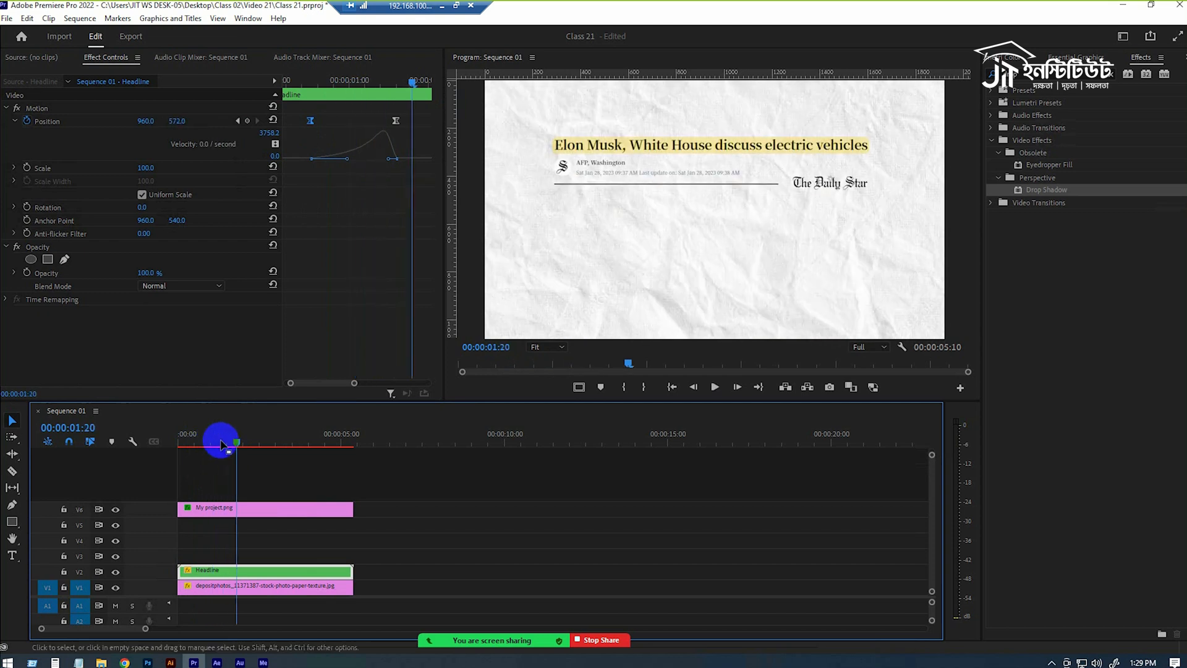
Lengthen the ease into the last Headline Position keyframe so the velocity peaks early in the move, and play it back.
drag(389, 159, 337, 160)
click(360, 163)
click(395, 121)
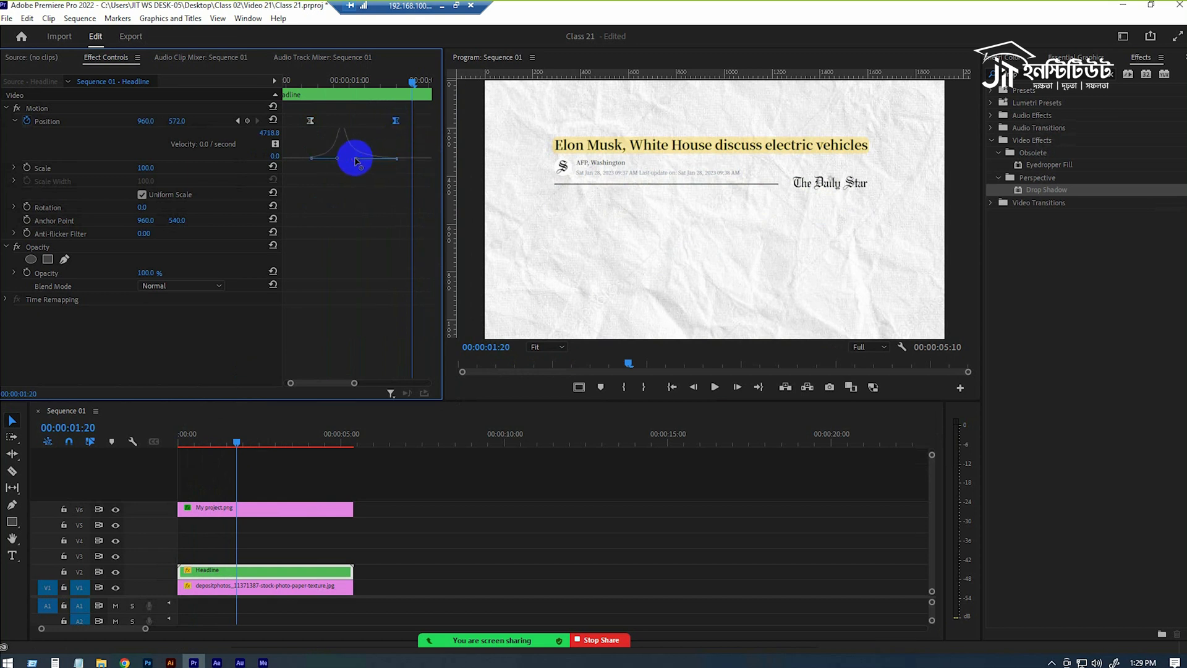
drag(228, 439, 127, 439)
key(space)
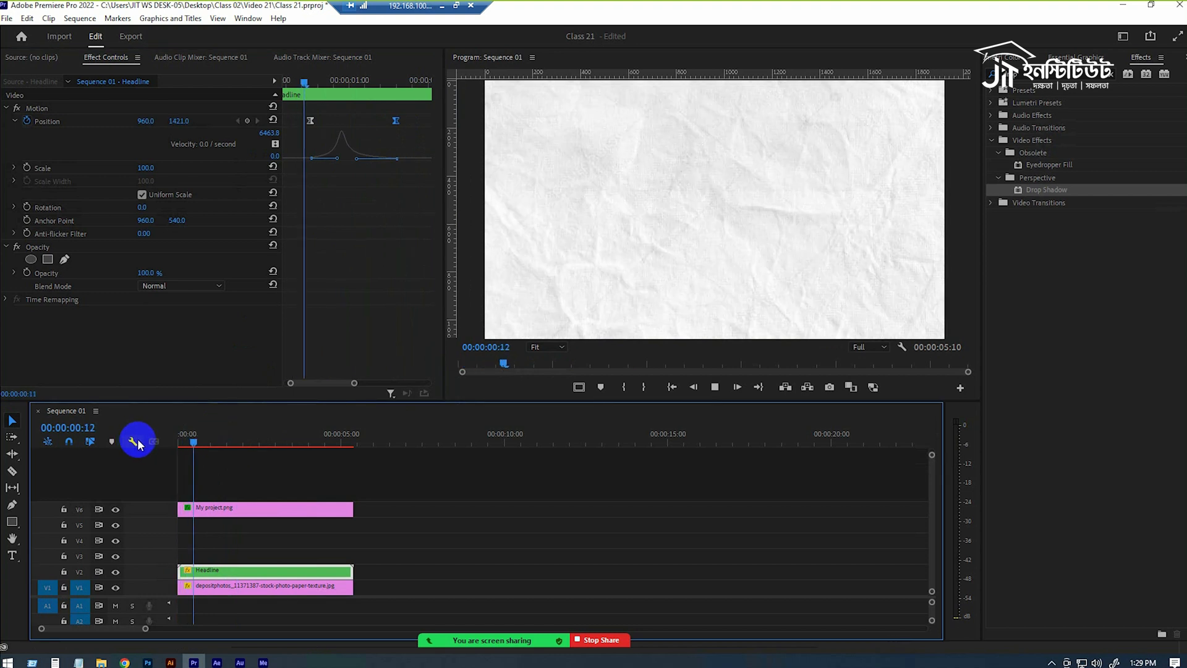
key(space)
Slightly extend the ease out of the first Headline Position keyframe and play back the sequence from the start.
click(226, 436)
click(338, 159)
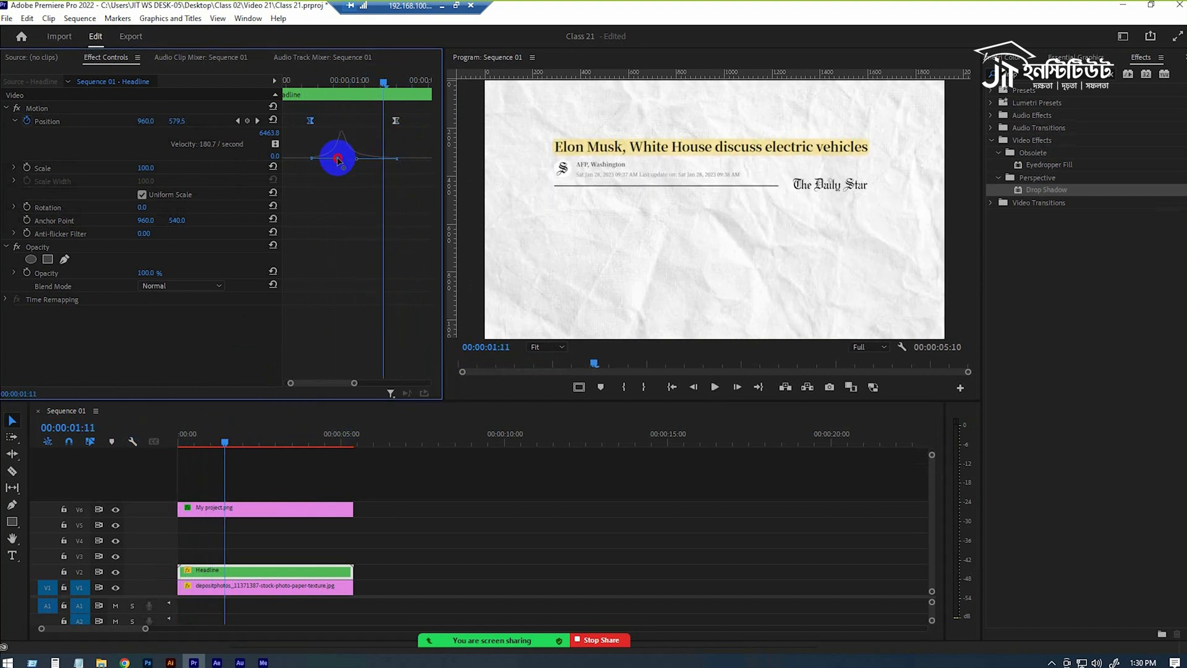
drag(185, 440, 163, 440)
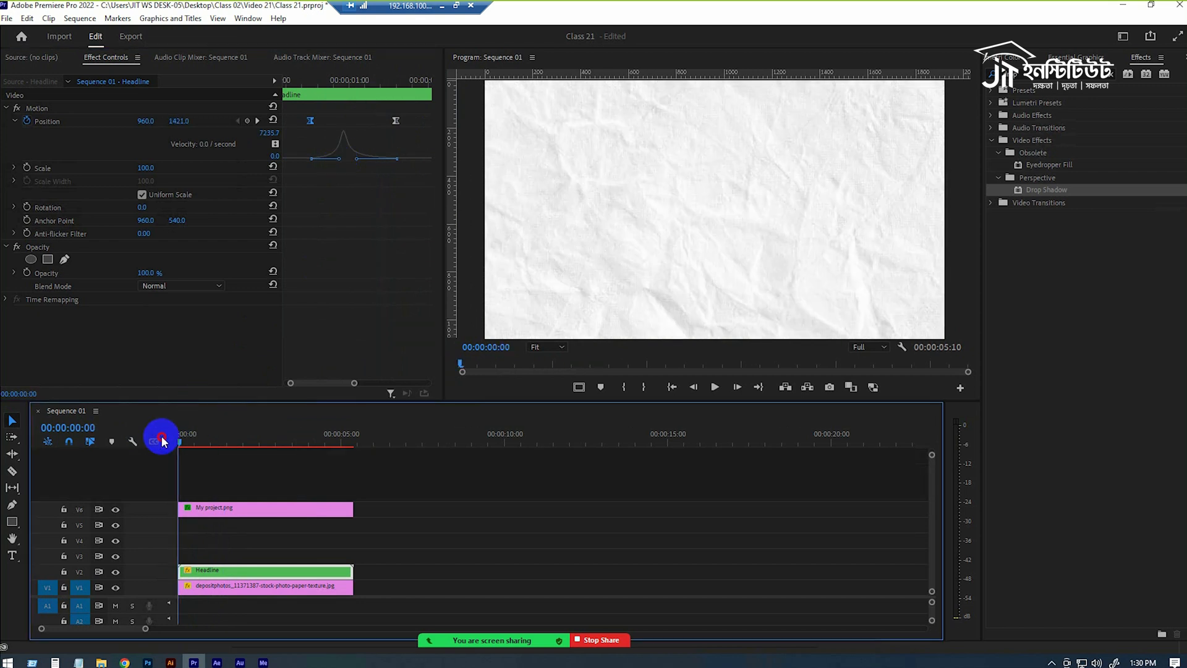
key(space)
key(space)
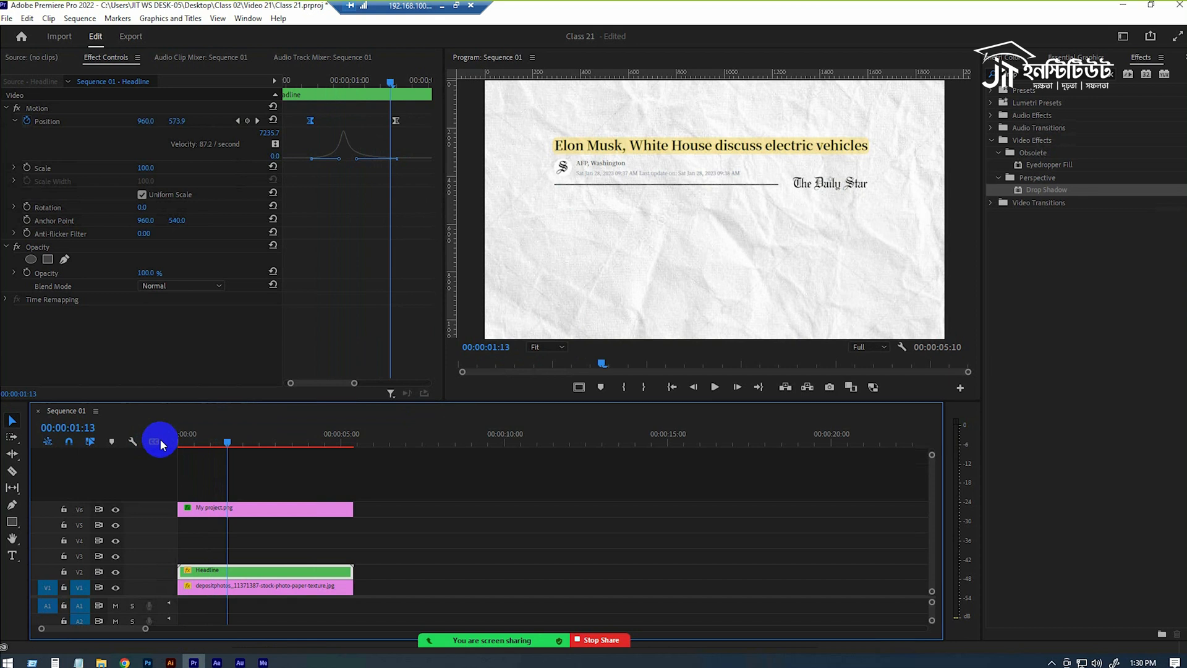
drag(235, 439, 62, 449)
key(space)
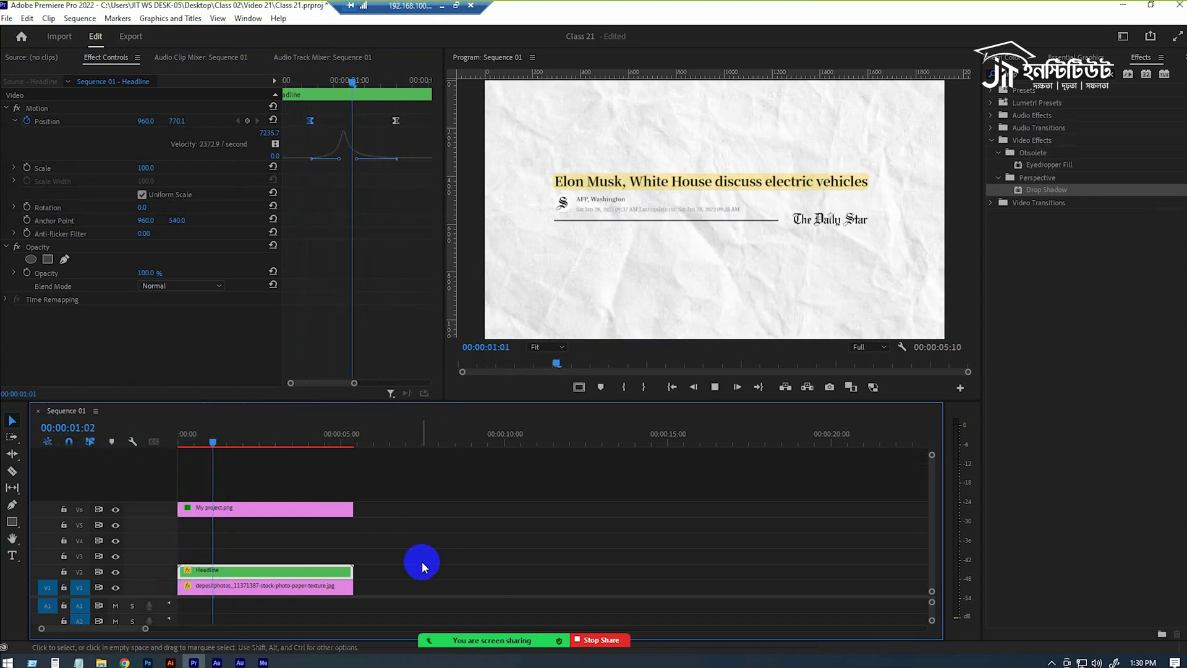
key(space)
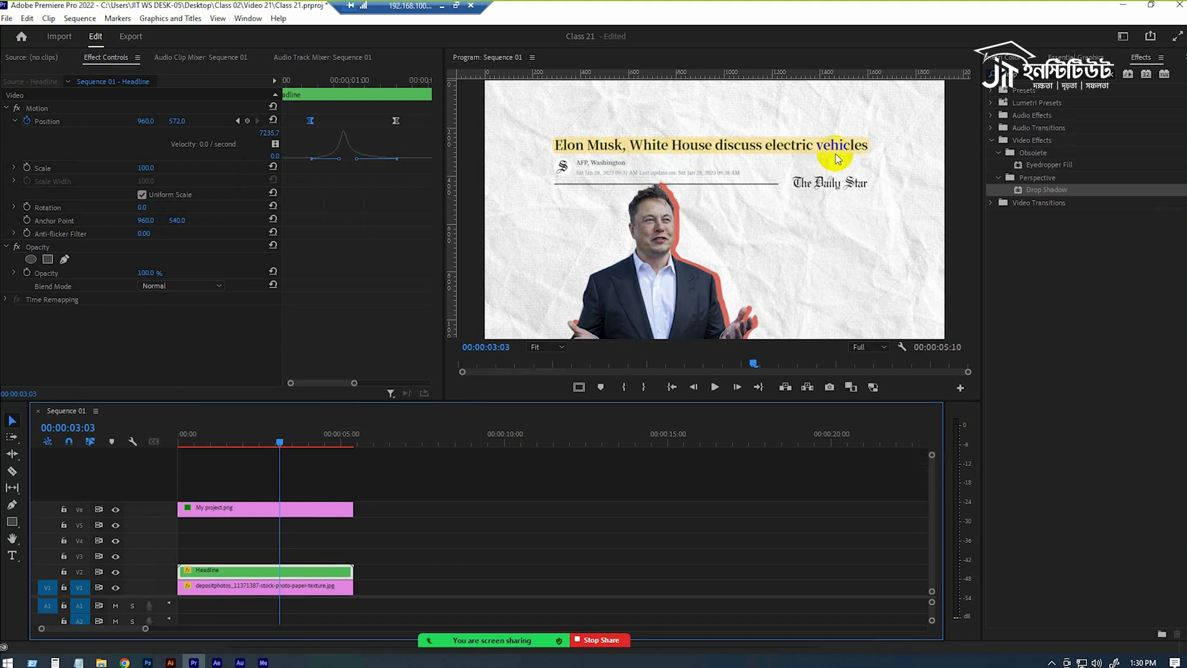
Open the Headline nest and select the highlight graphic on track V5.
click(237, 508)
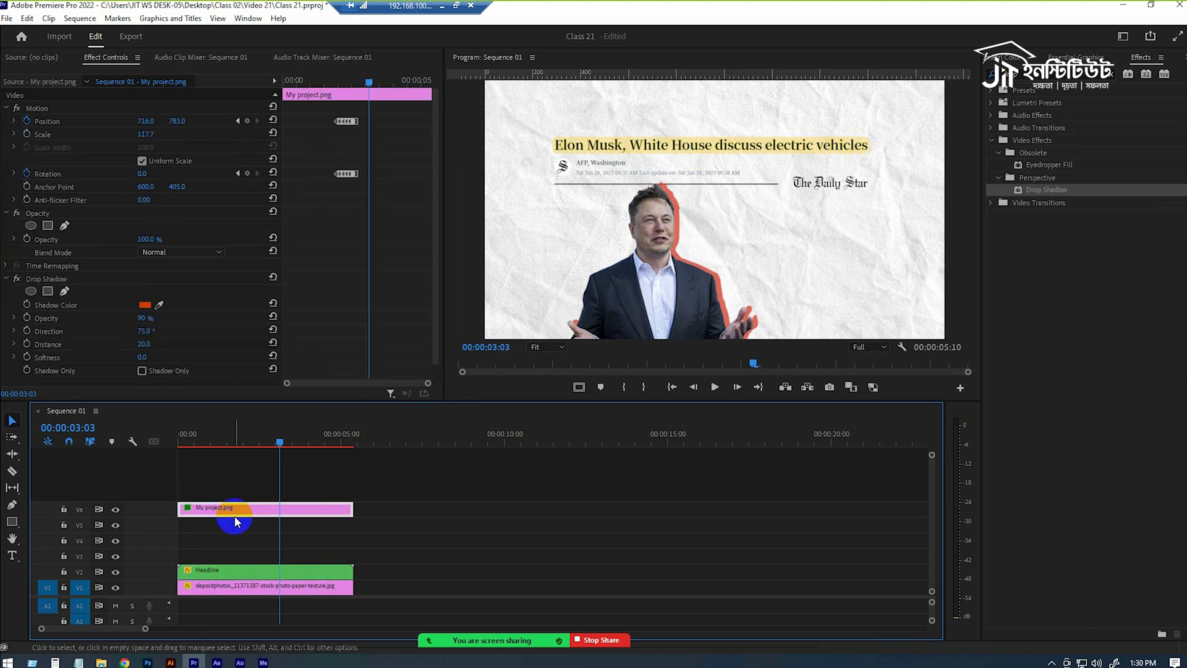
double_click(238, 571)
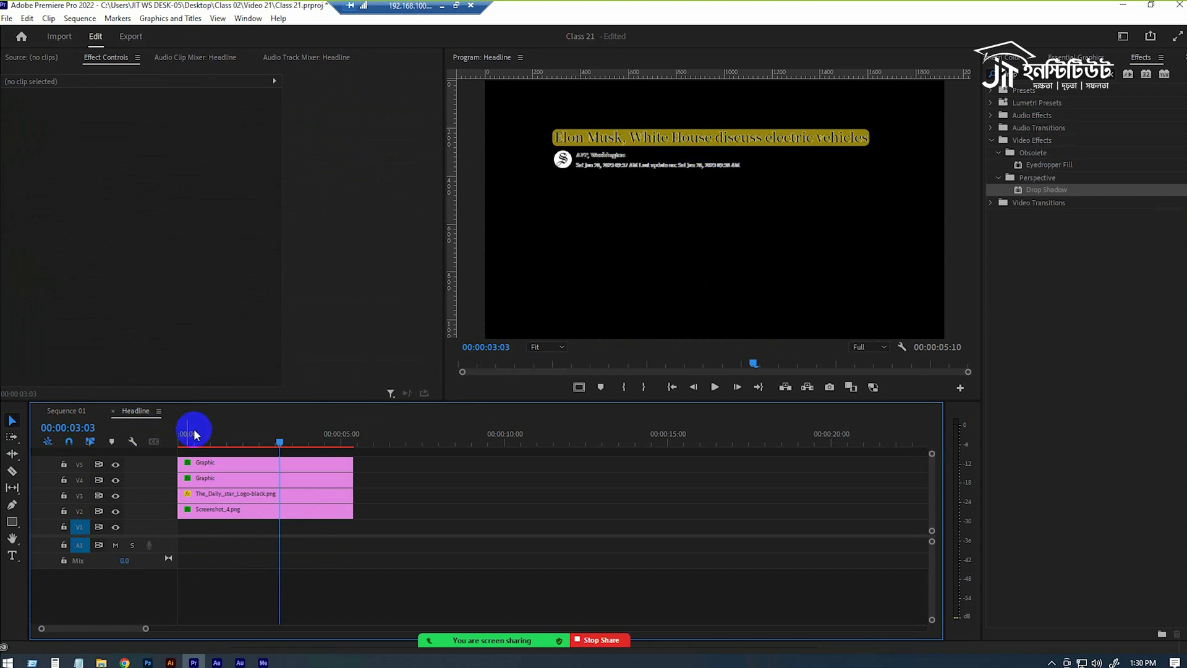
click(220, 469)
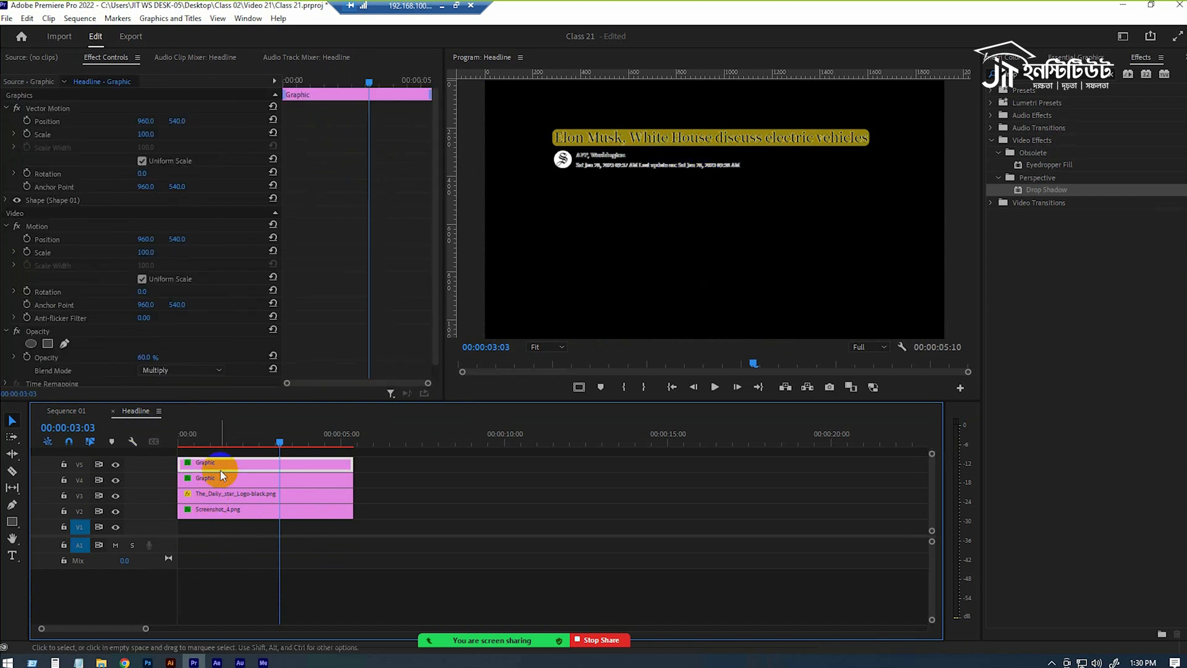
click(222, 478)
click(231, 469)
click(228, 480)
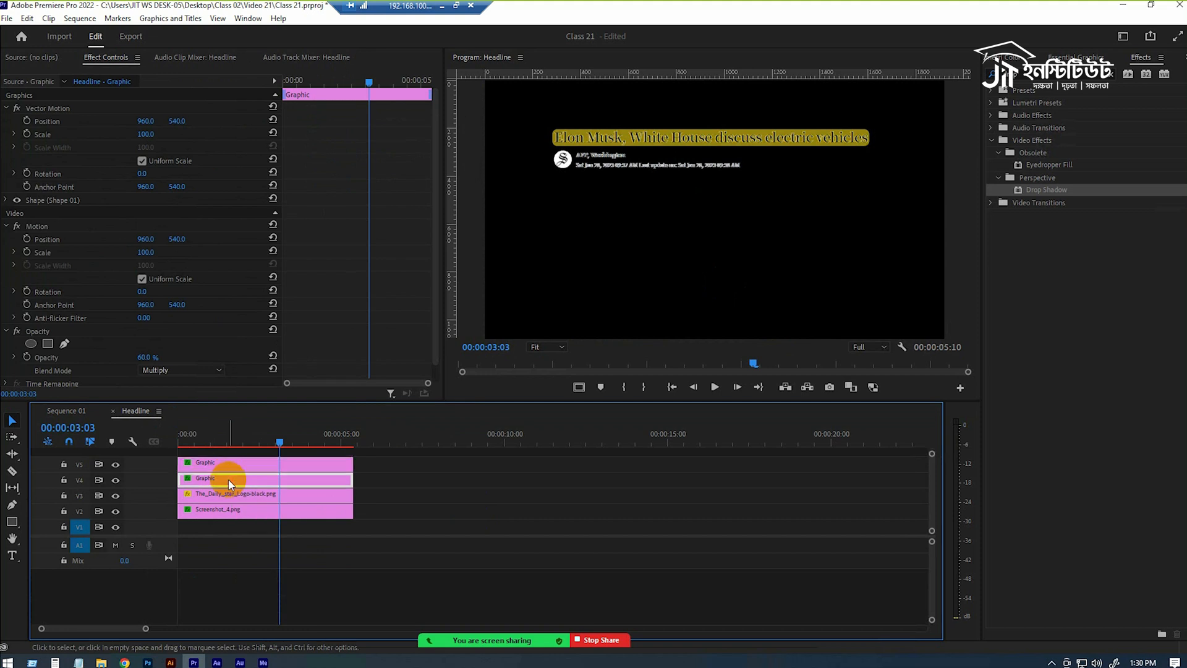
click(248, 465)
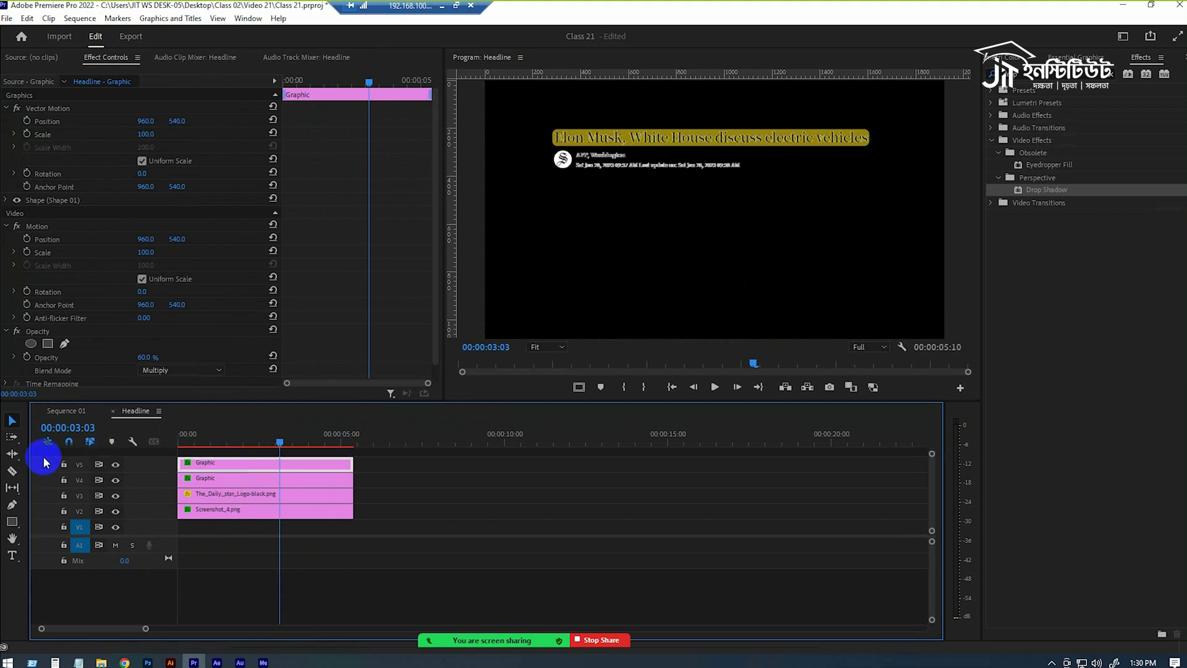
Toggle the V5 highlight's visibility off and on, view the result in Sequence 01, and return to the Headline nest.
click(116, 464)
click(116, 465)
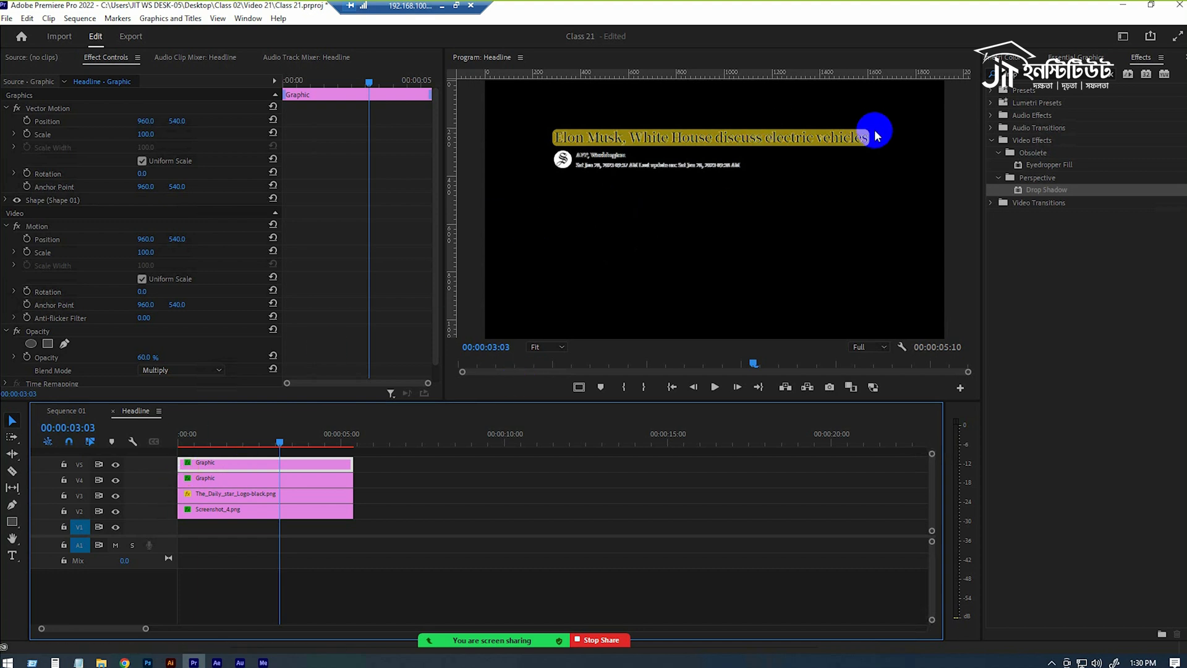
click(67, 411)
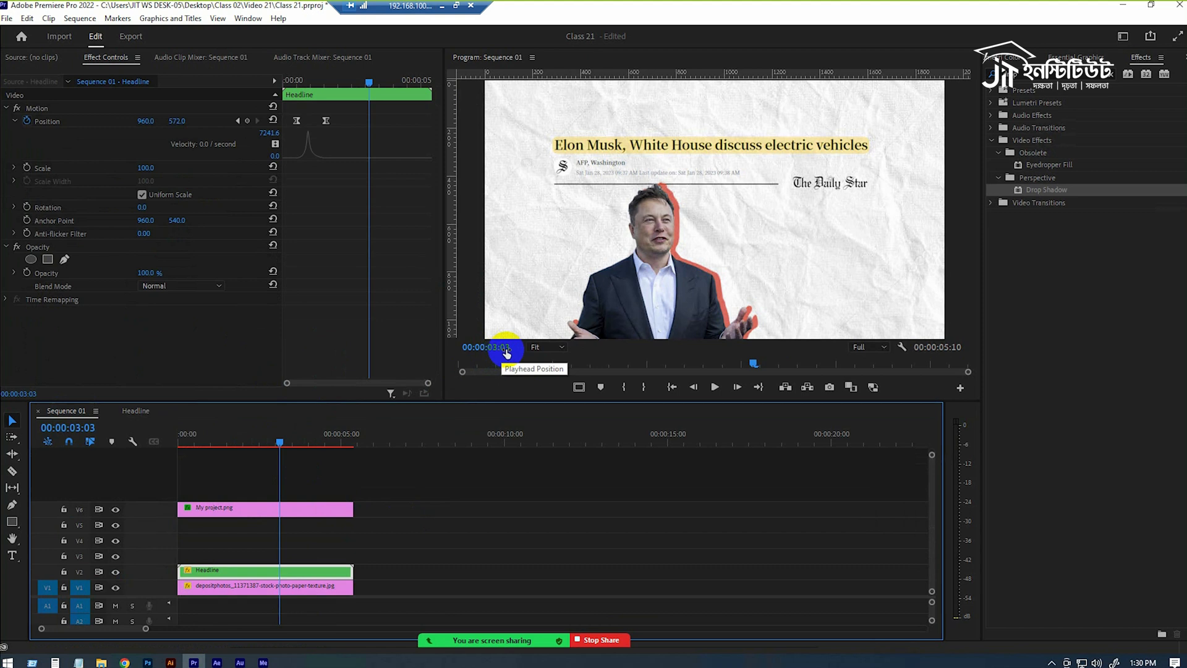
click(139, 409)
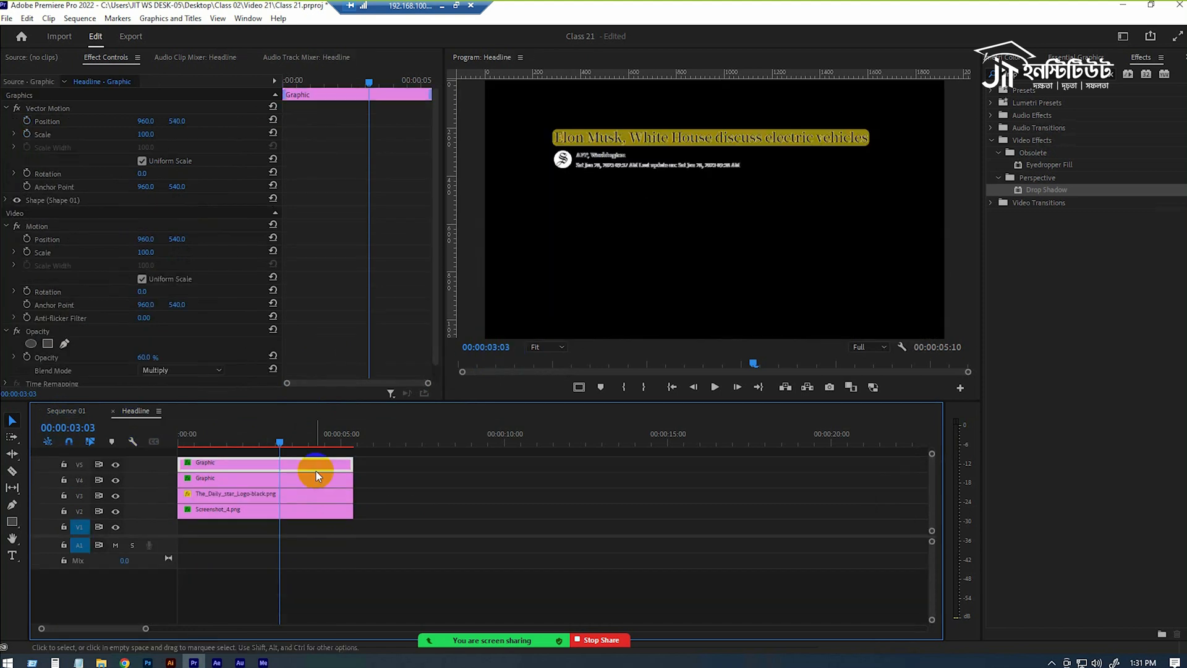
Try reducing the highlight graphic's uniform Vector Motion Scale and undo the change.
click(724, 148)
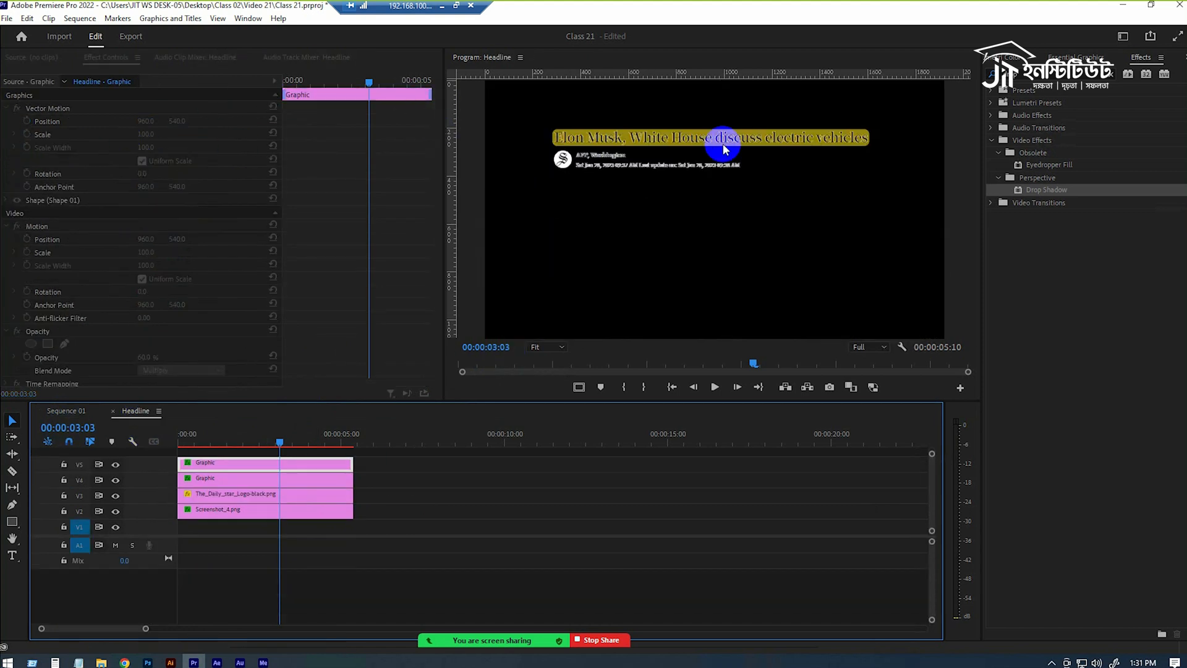
drag(149, 134, 129, 135)
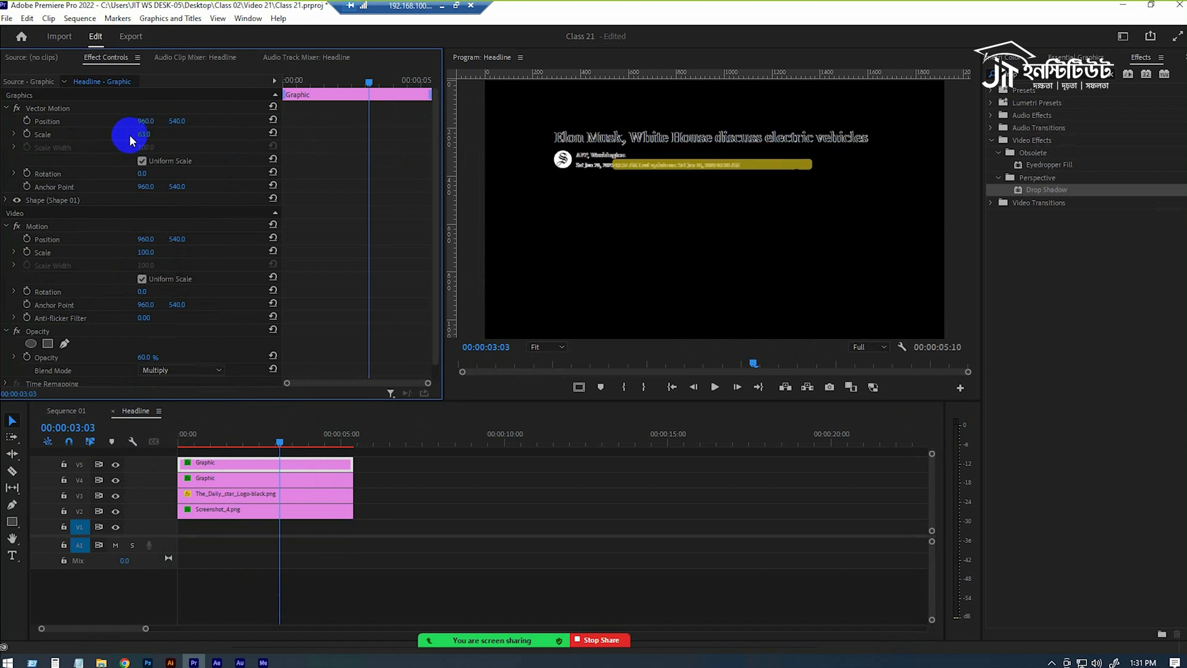
key(ctrl+z)
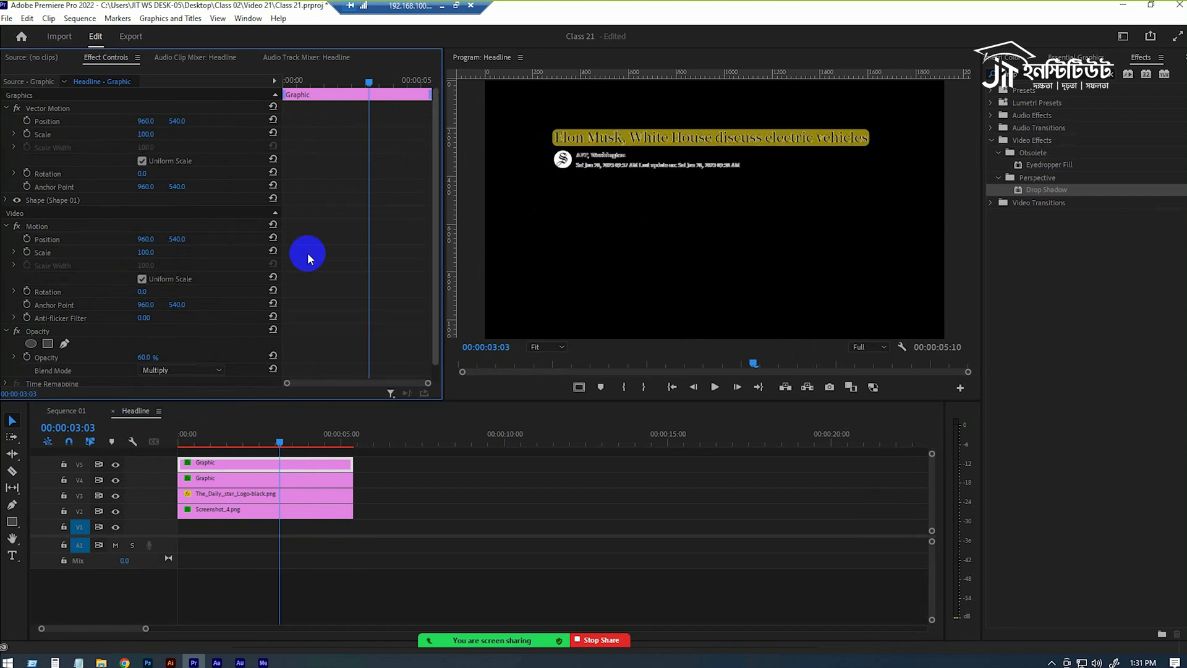
Turn off Uniform Scale in the highlight's Vector Motion and move its anchor point to the headline's left end, about 279.1, 237.4.
click(142, 161)
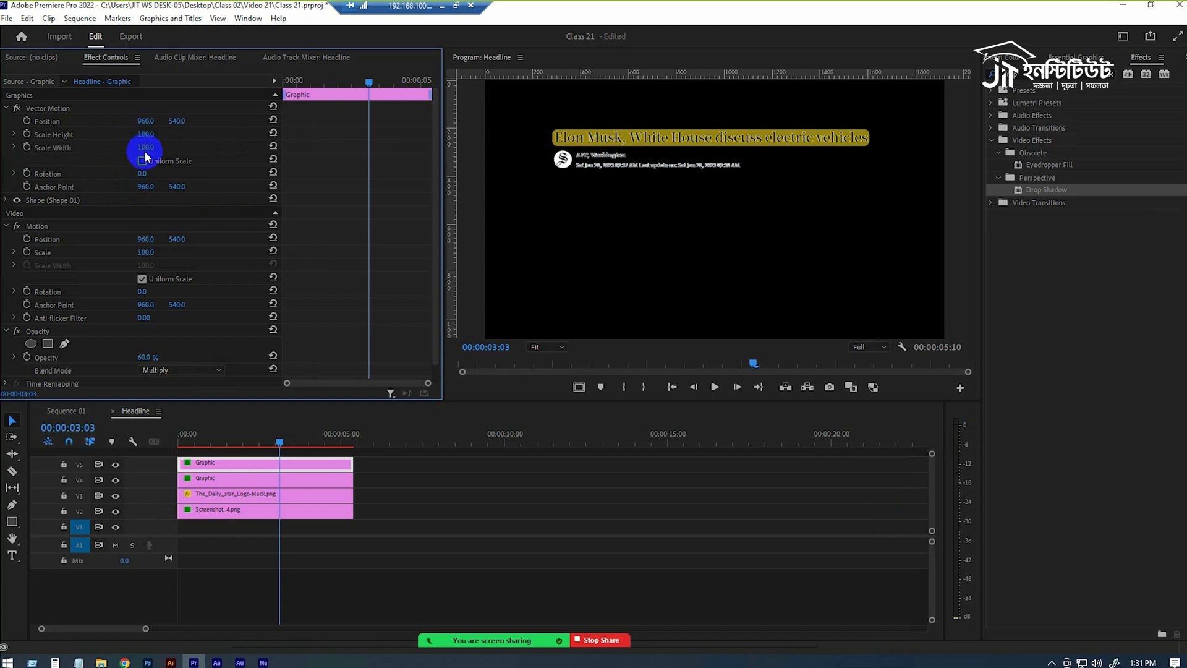
drag(145, 147, 98, 151)
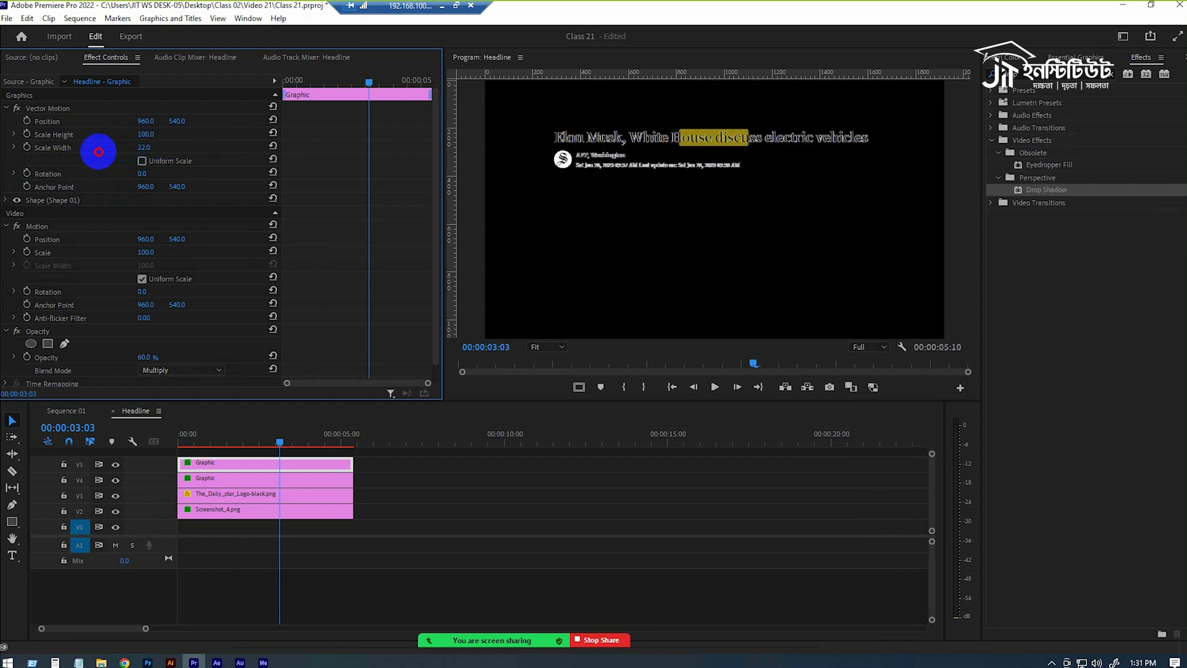
key(ctrl+z)
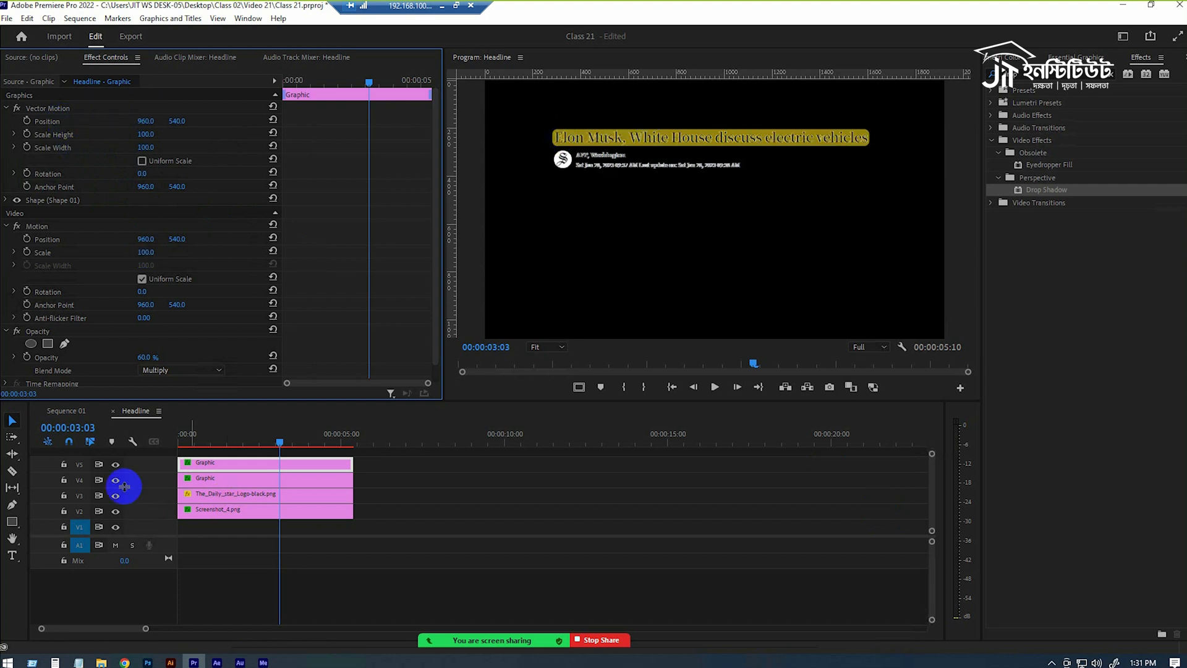
click(53, 109)
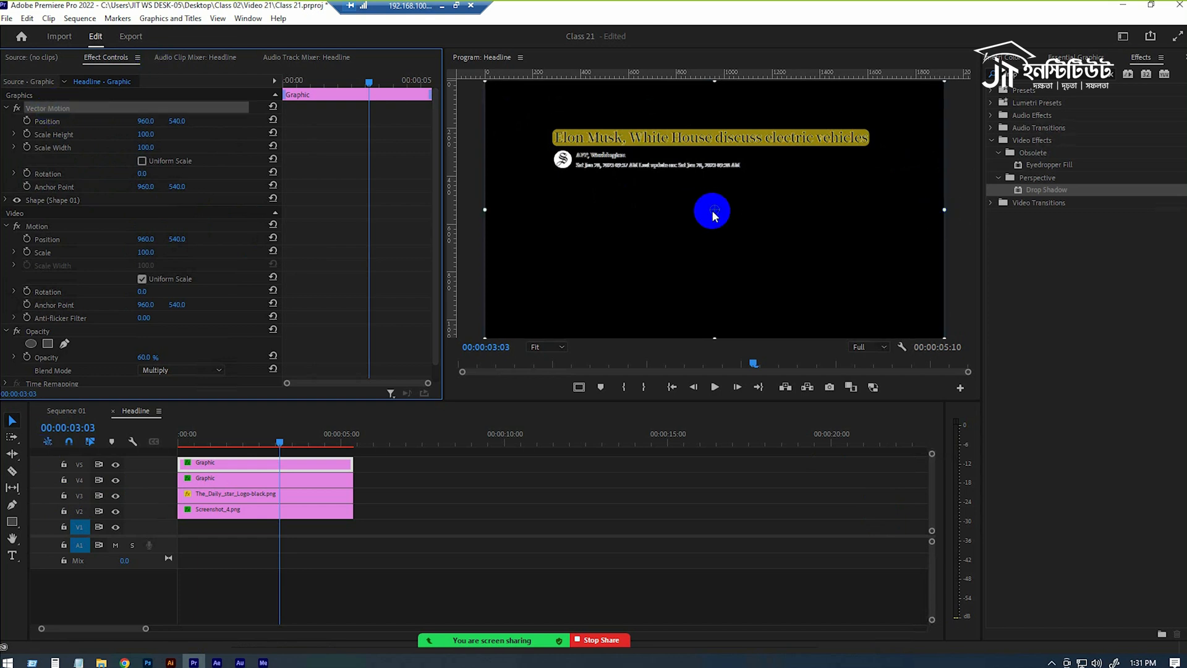
drag(715, 211, 557, 140)
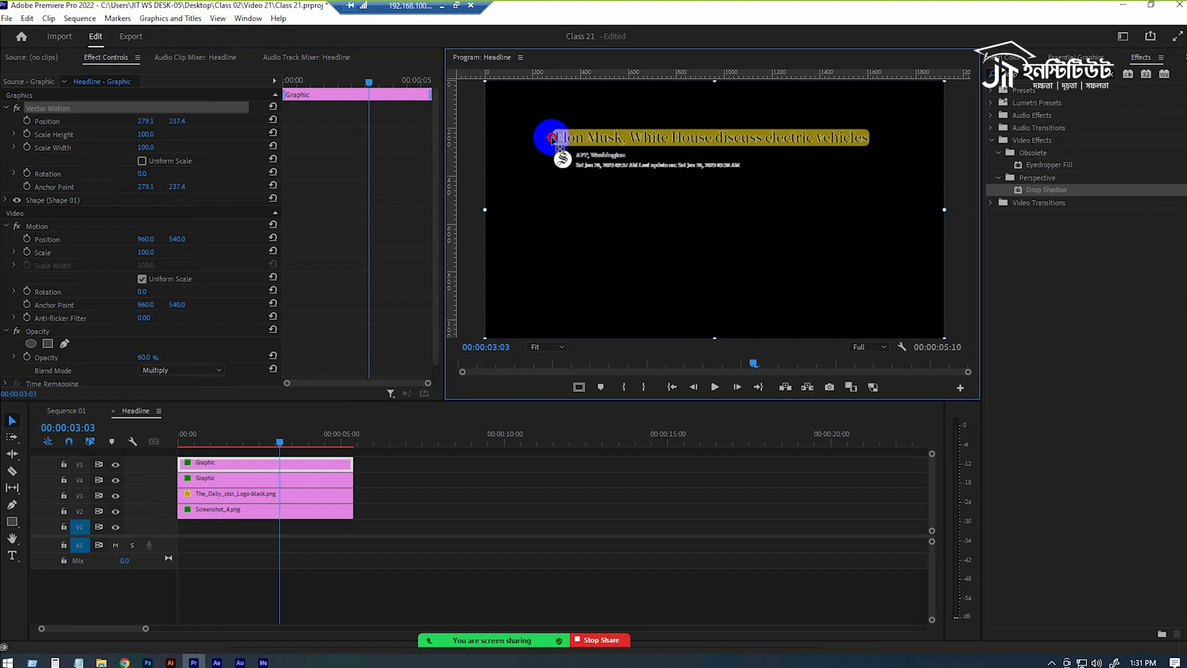
Keyframe the highlight's Scale Width from 0 at 00:00:03:03 to 100 at 00:00:03:23 and scrub through the growth.
drag(146, 147, 85, 157)
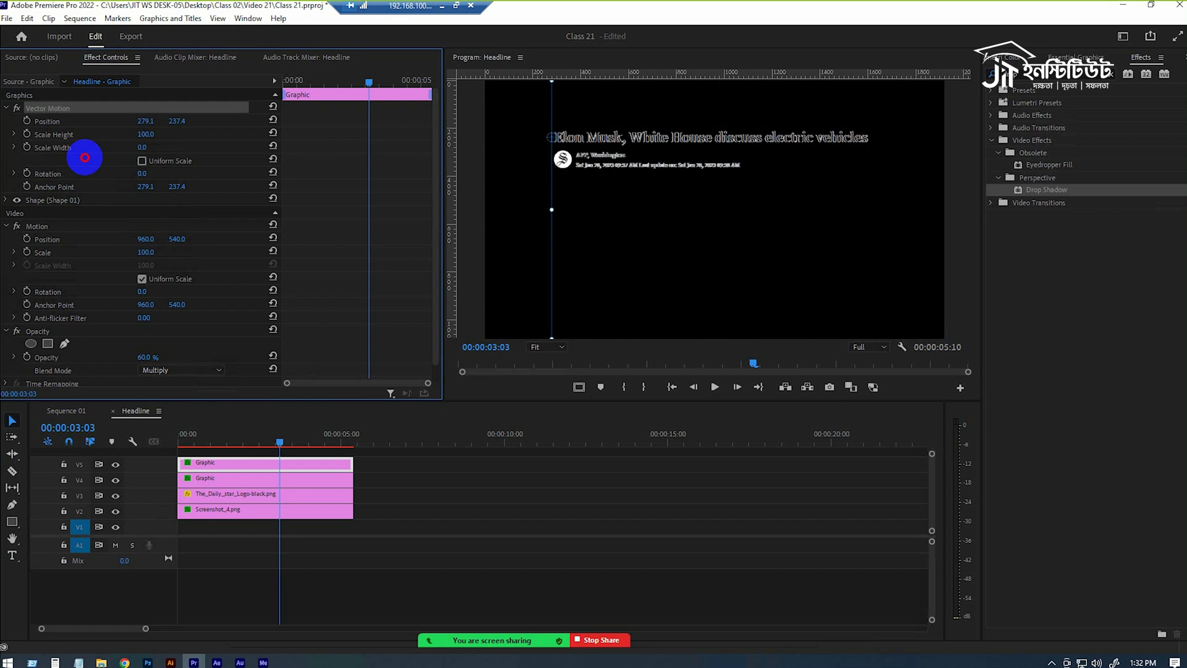
click(26, 147)
drag(279, 442, 310, 445)
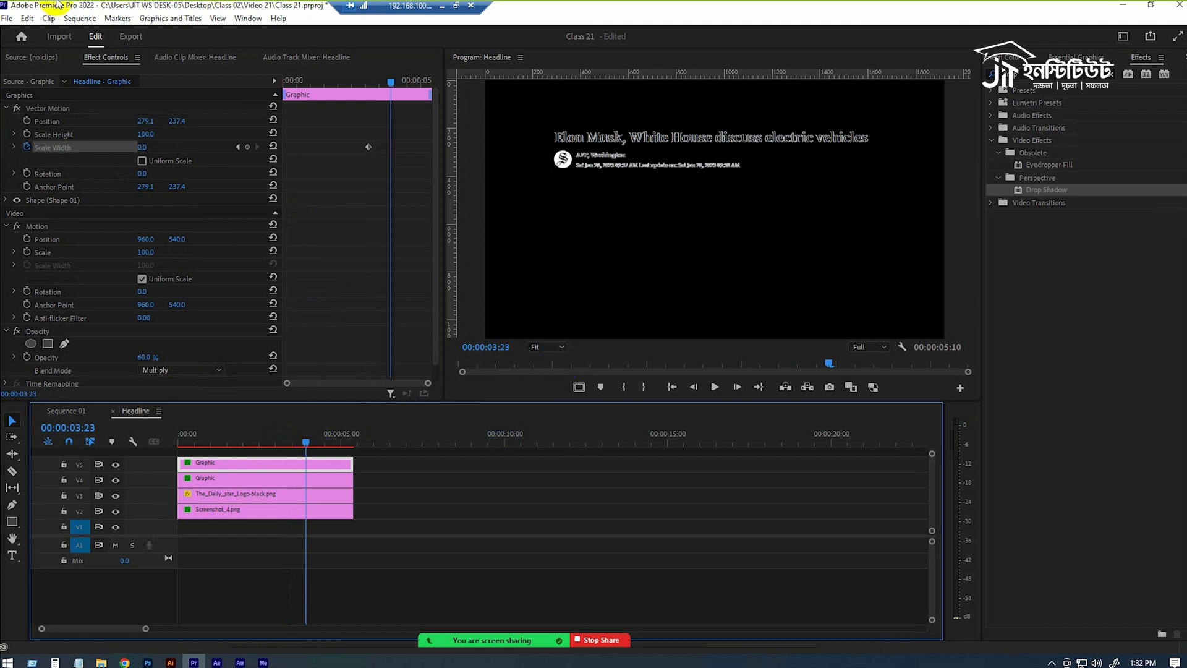
click(141, 147)
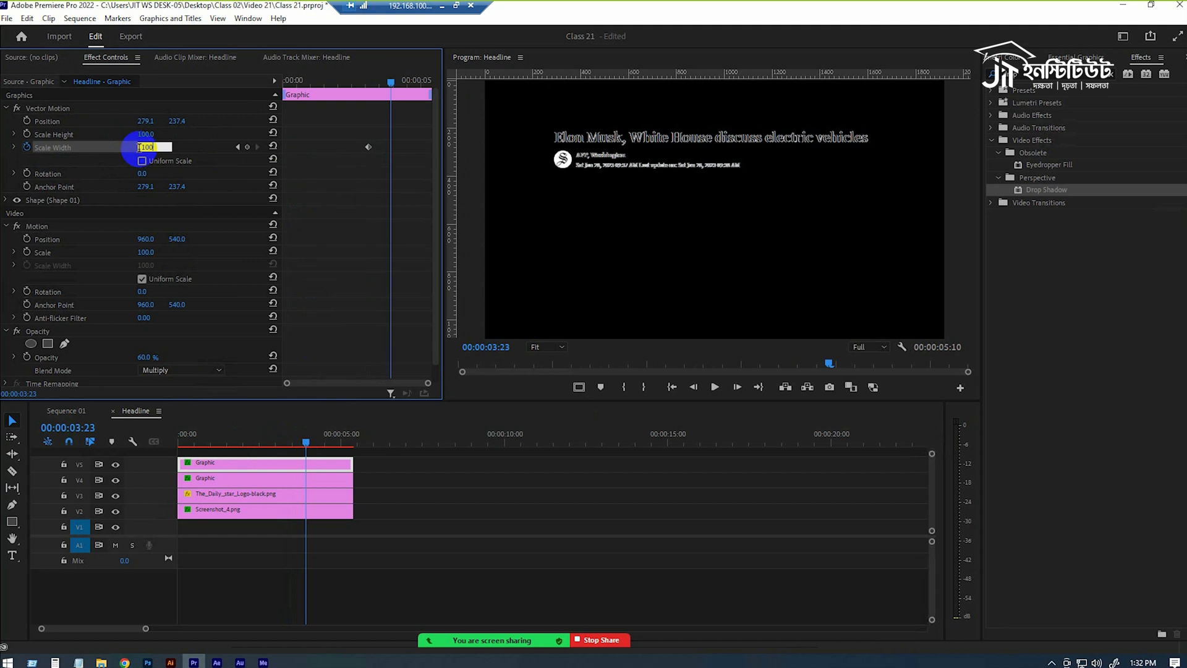
text(100)
key(Return)
click(274, 441)
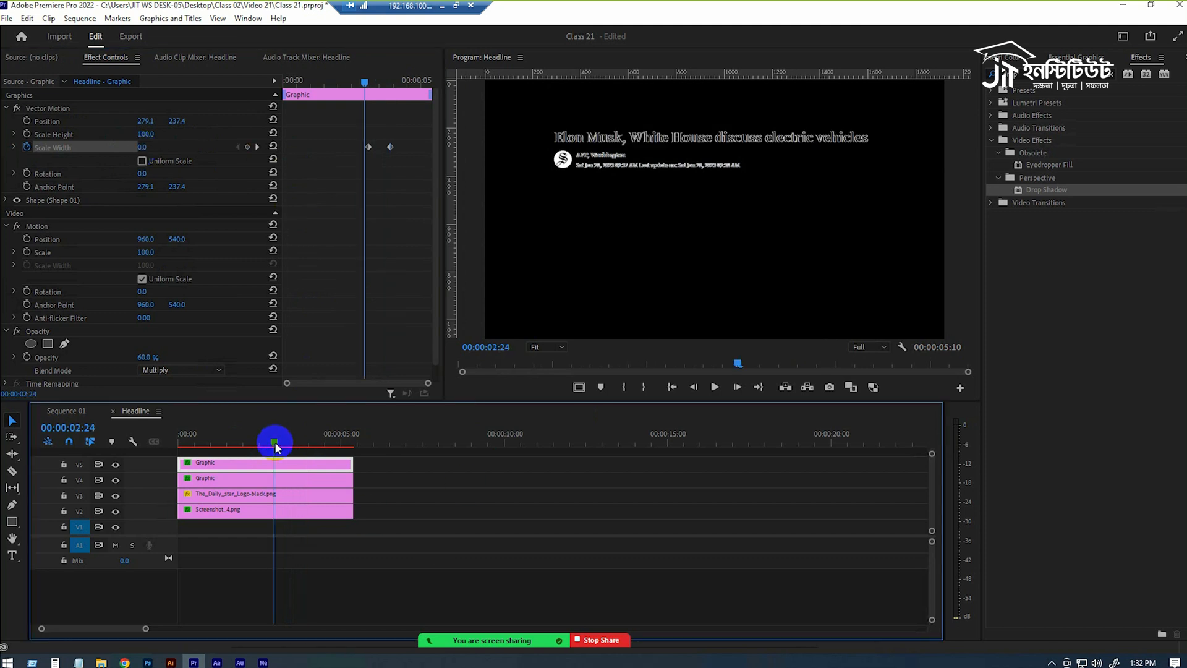
drag(275, 441, 300, 443)
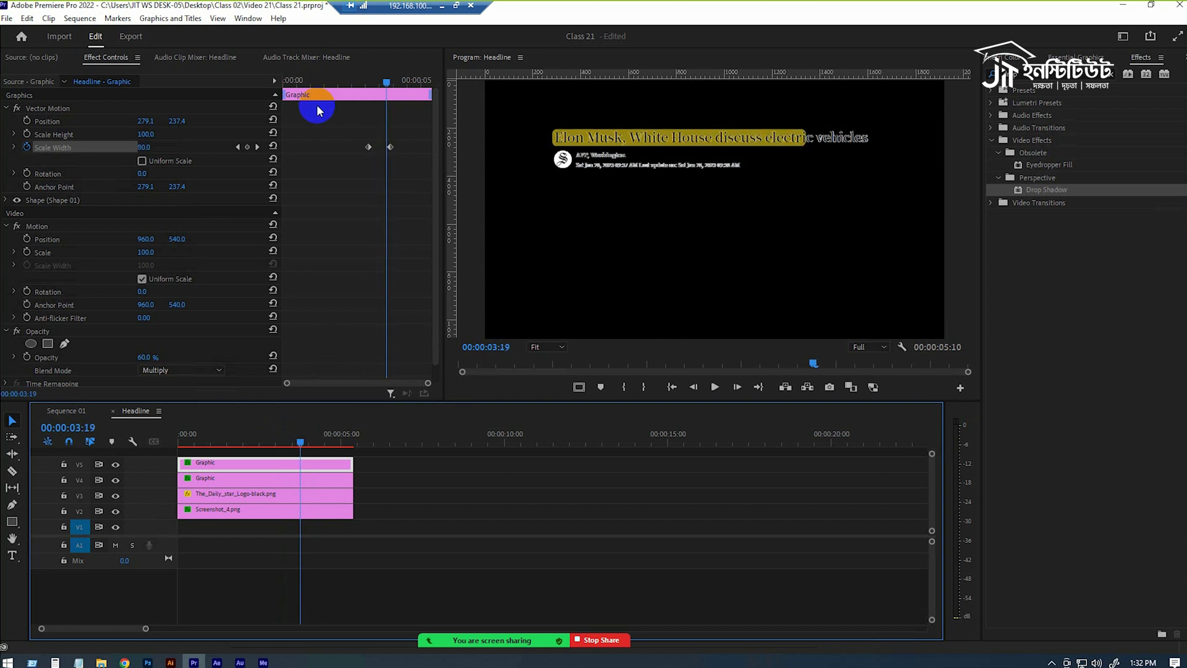
Expand the Scale Width graph and apply Ease Out to the first keyframe and Ease In to the last.
click(14, 147)
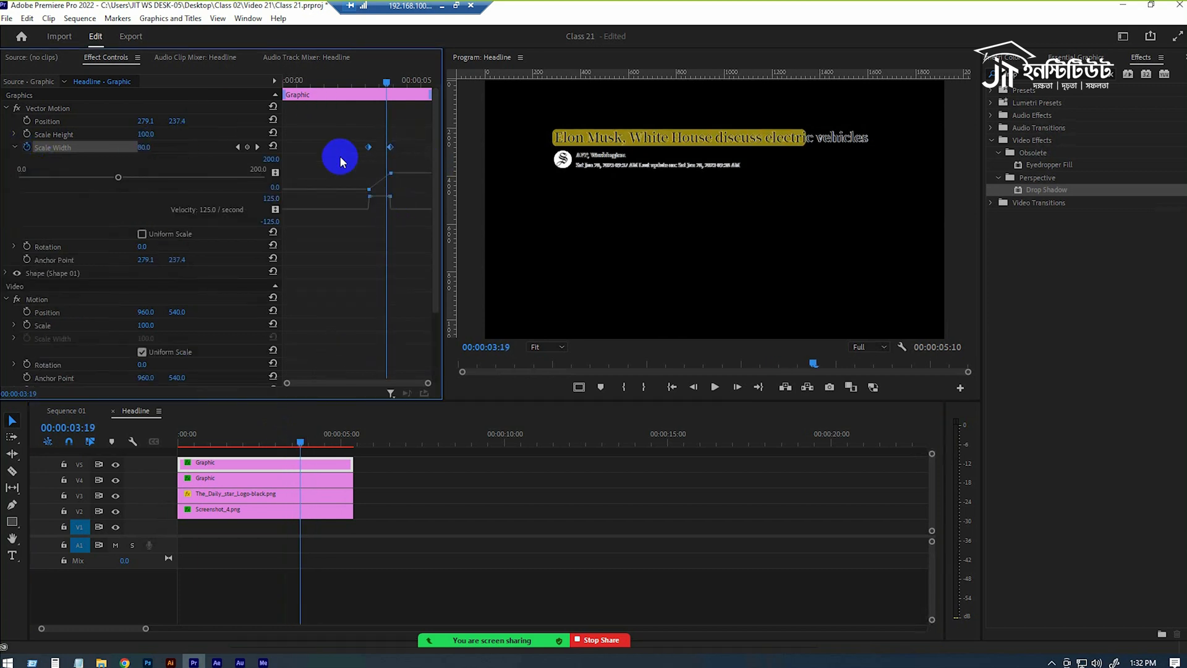
right_click(366, 148)
click(363, 148)
right_click(370, 149)
click(438, 331)
right_click(387, 143)
click(396, 128)
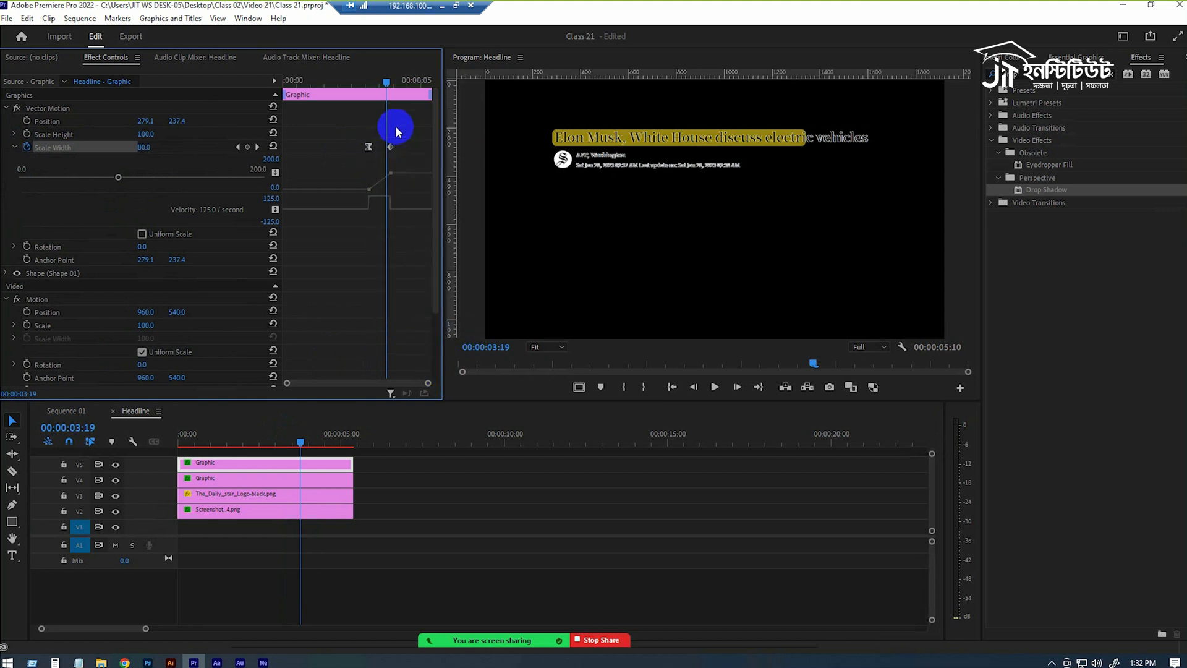
right_click(369, 146)
click(425, 340)
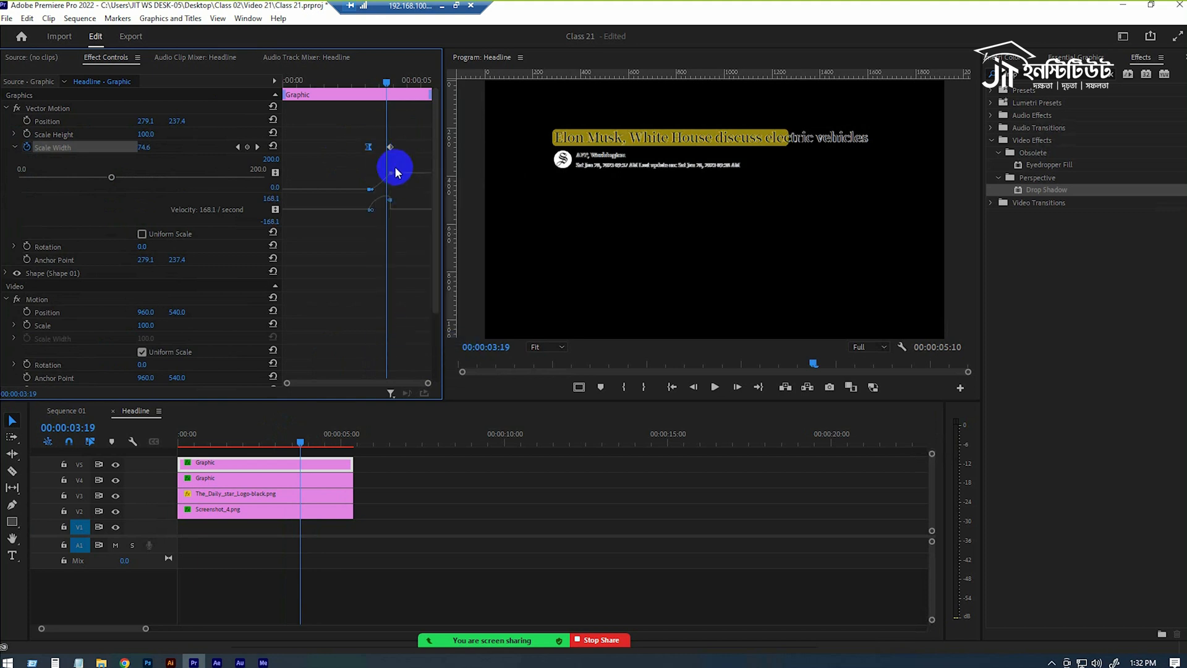
right_click(389, 148)
click(433, 329)
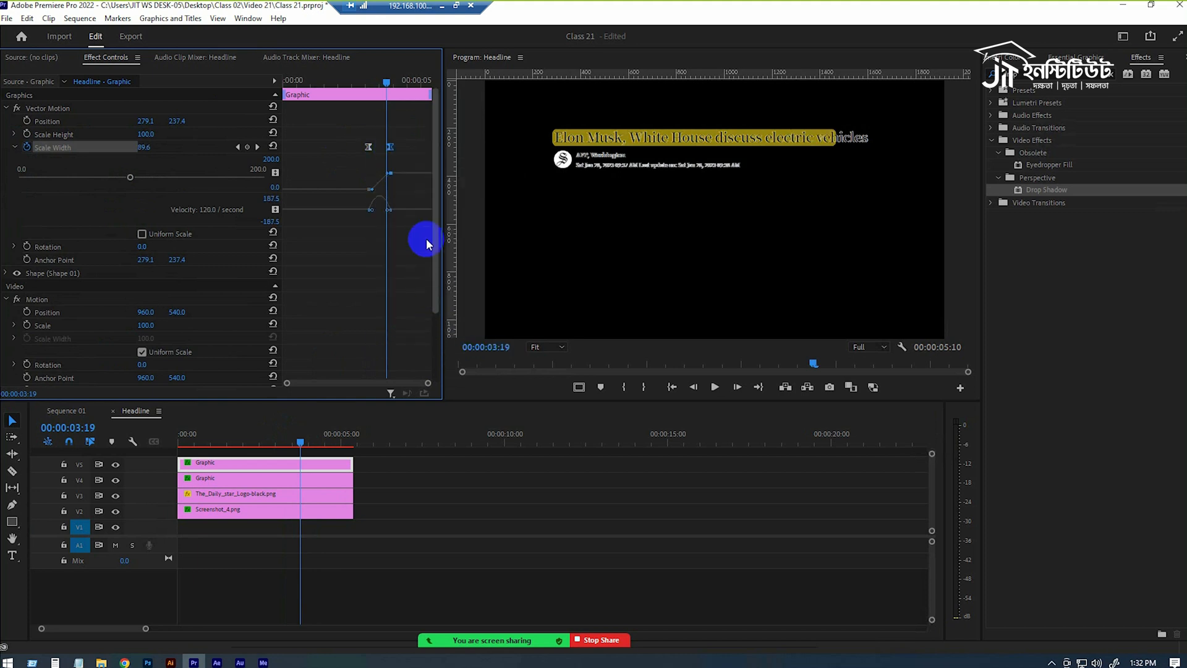
Try lengthening the ease into the last Scale Width keyframe and play back the highlight's growth.
drag(391, 189, 383, 212)
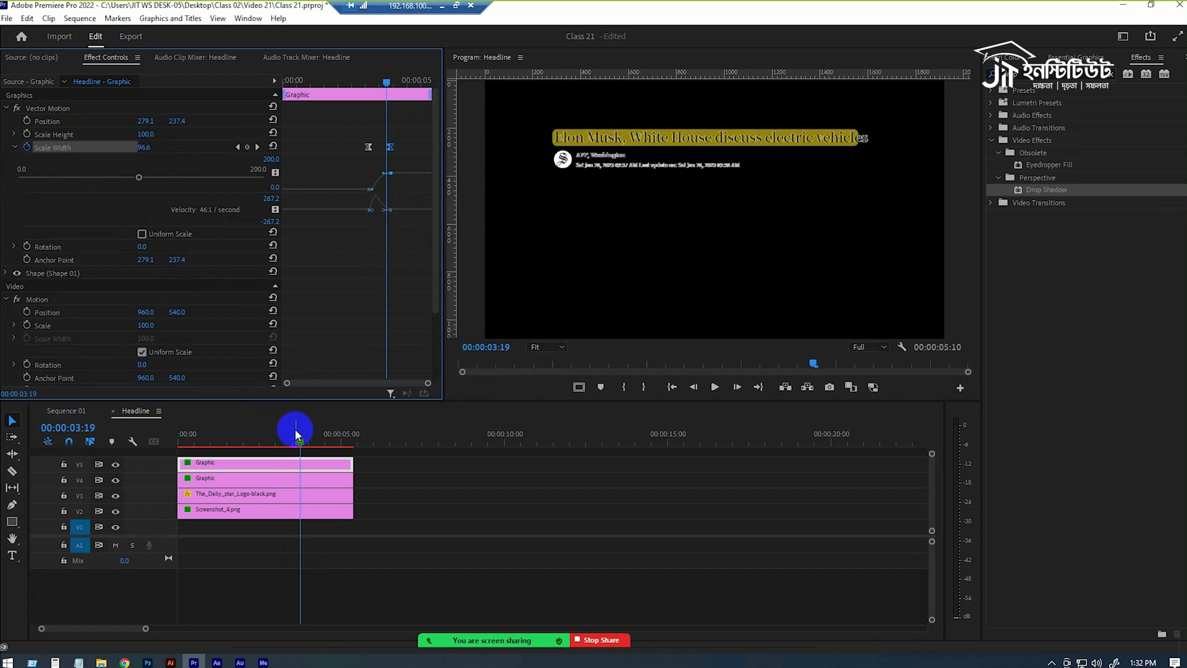
click(288, 443)
key(space)
click(254, 443)
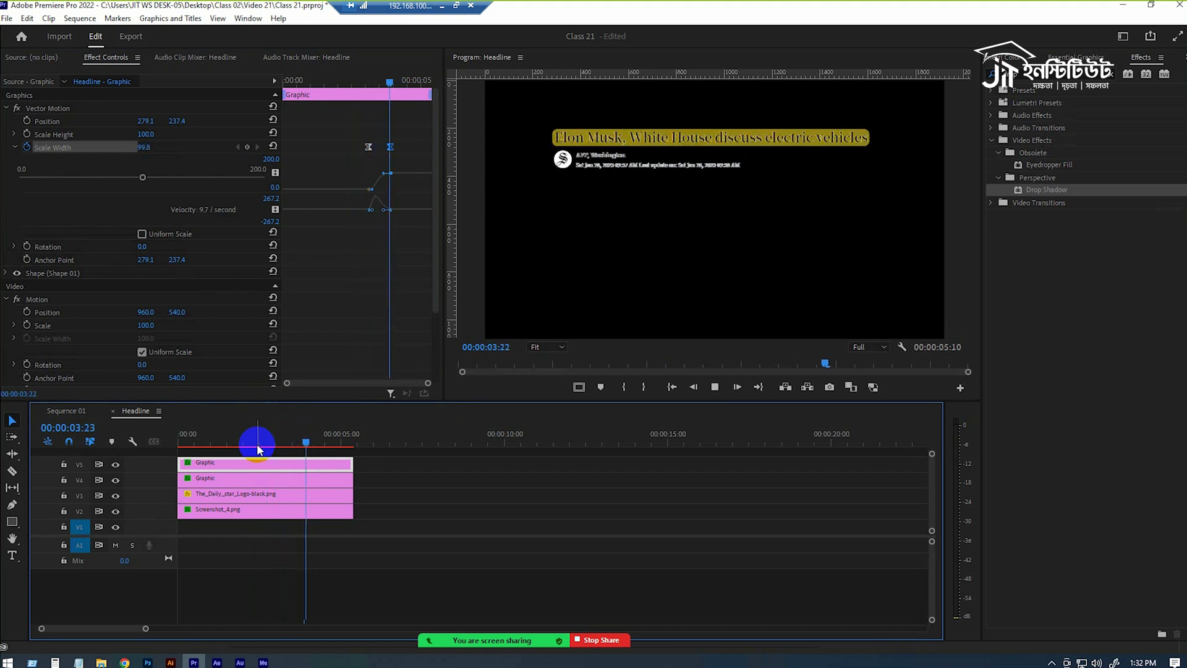
key(space)
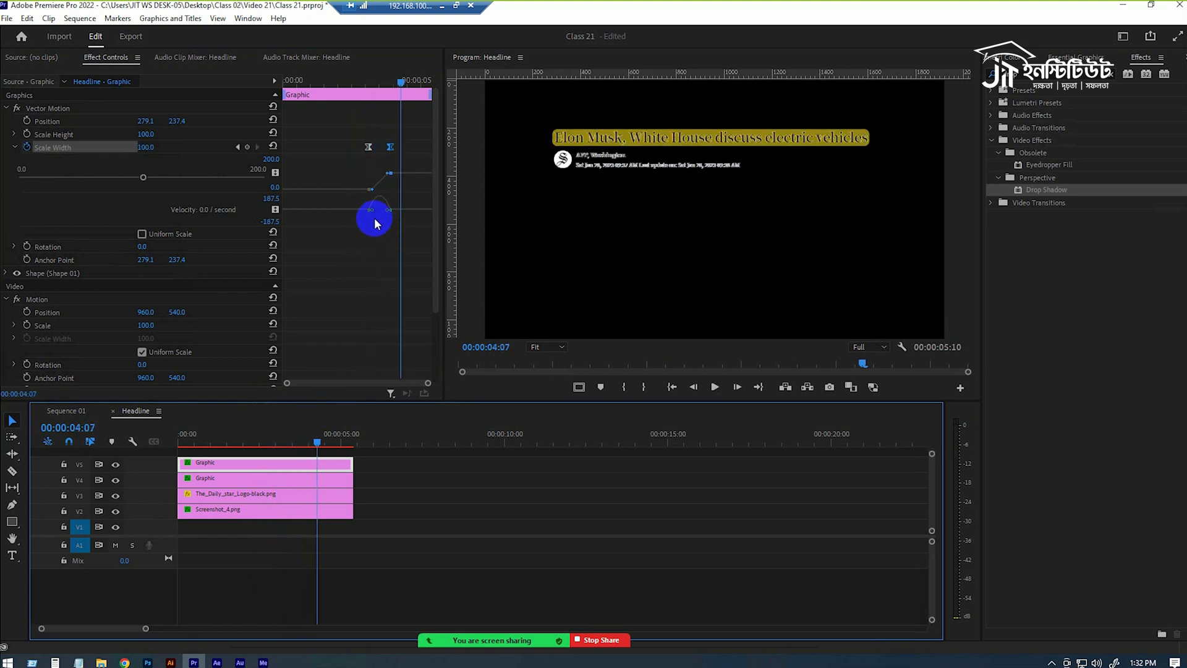
Extend the ease out of the first Scale Width keyframe so the velocity peaks near the end, and play it back.
click(373, 211)
mouse_move(373, 211)
mouse_down()
mouse_move(376, 225)
mouse_move(373, 208)
mouse_up()
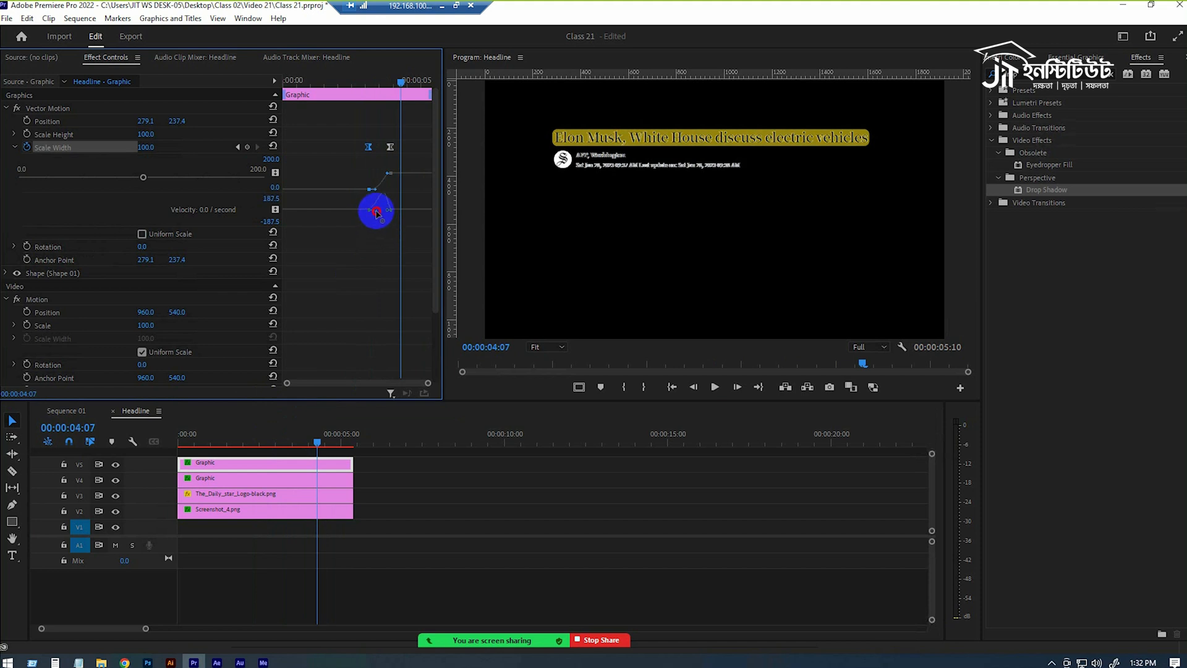
click(284, 442)
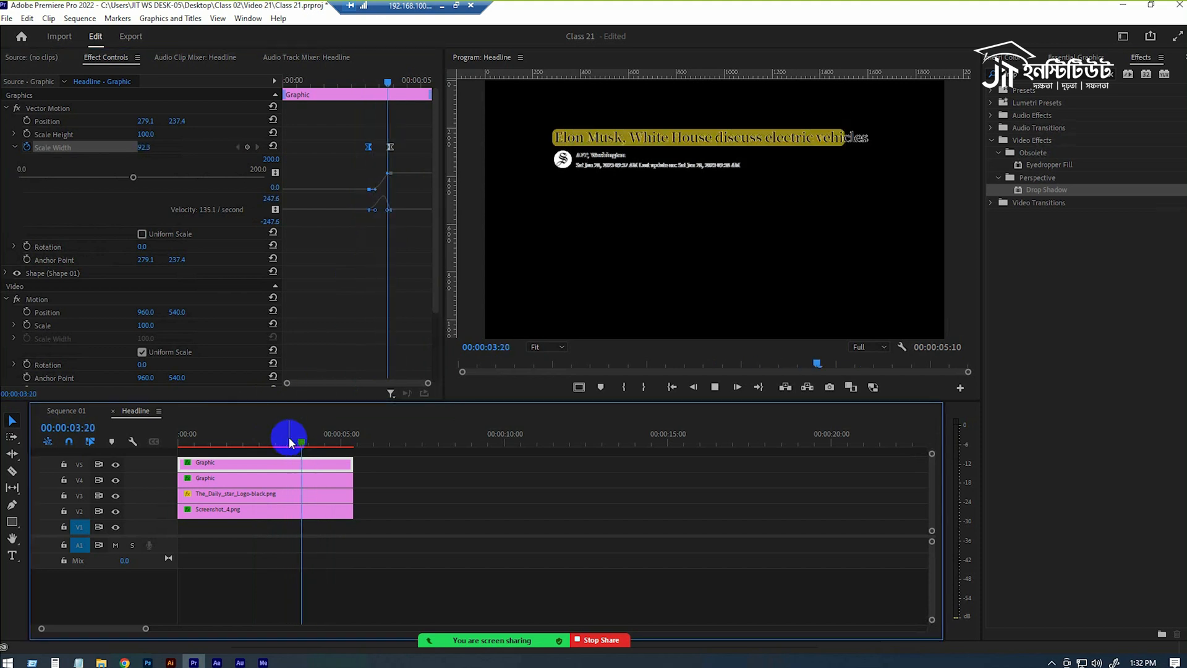
key(space)
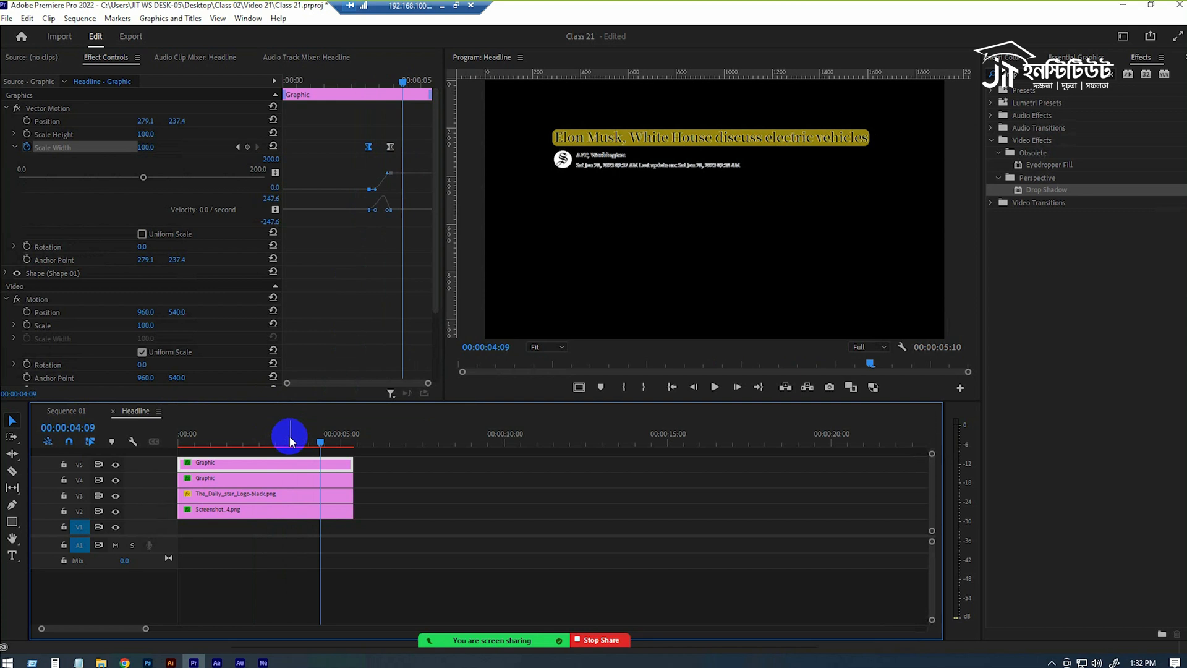
click(270, 440)
key(space)
key(space)
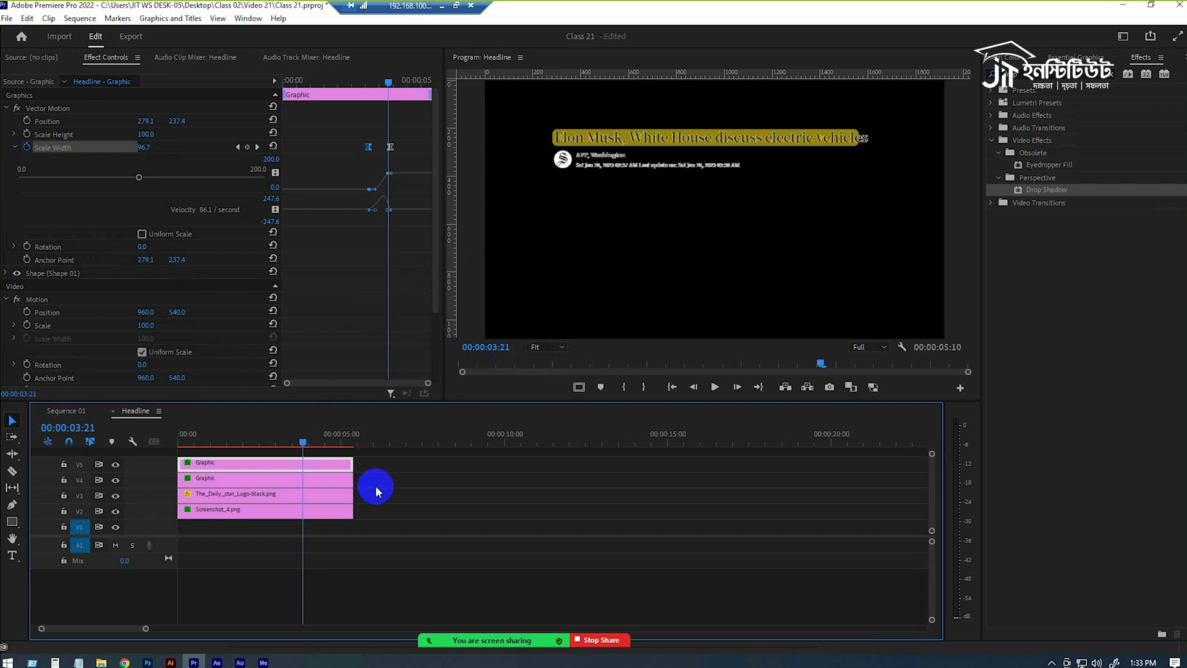
Switch to Sequence 01 and play it from the start to review the highlight over the paper texture.
click(67, 413)
drag(278, 445, 148, 453)
key(space)
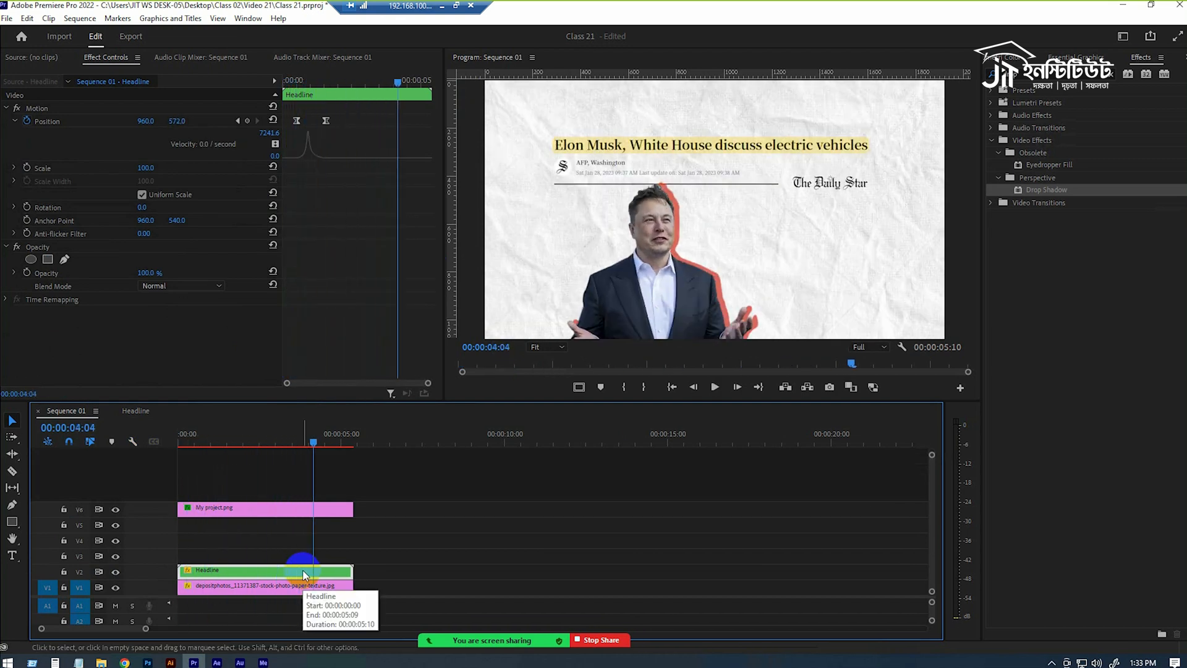
Set the highlight graphic's opacity to 80% inside the nested Headline sequence and return to Sequence 01.
double_click(257, 570)
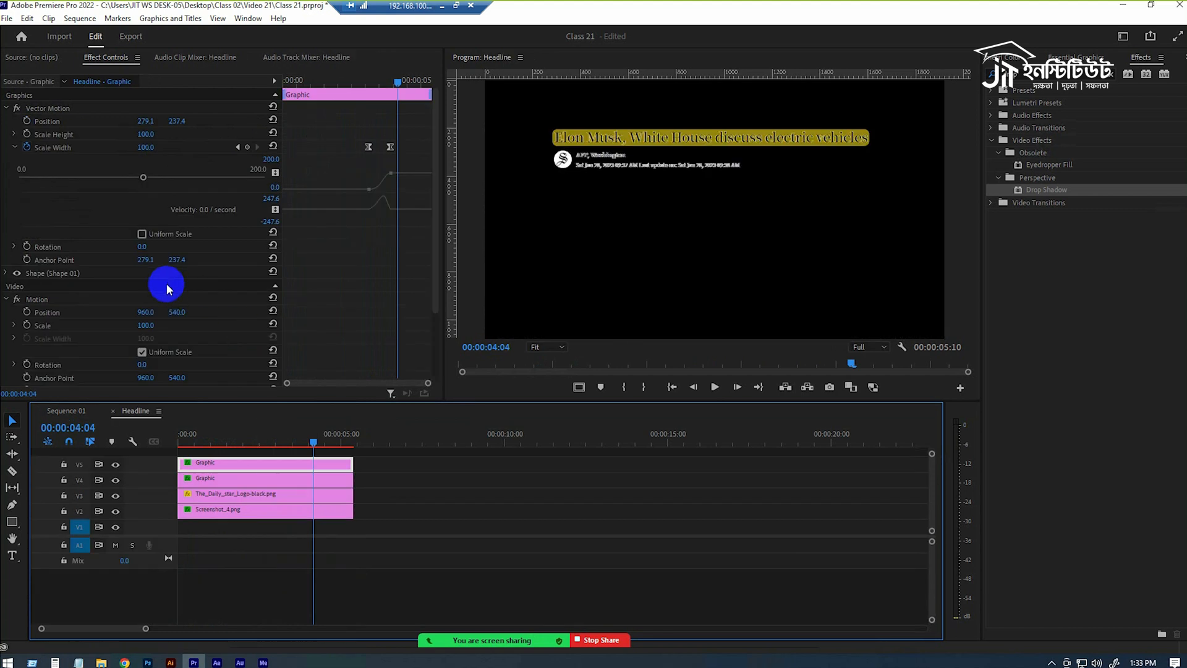
click(225, 465)
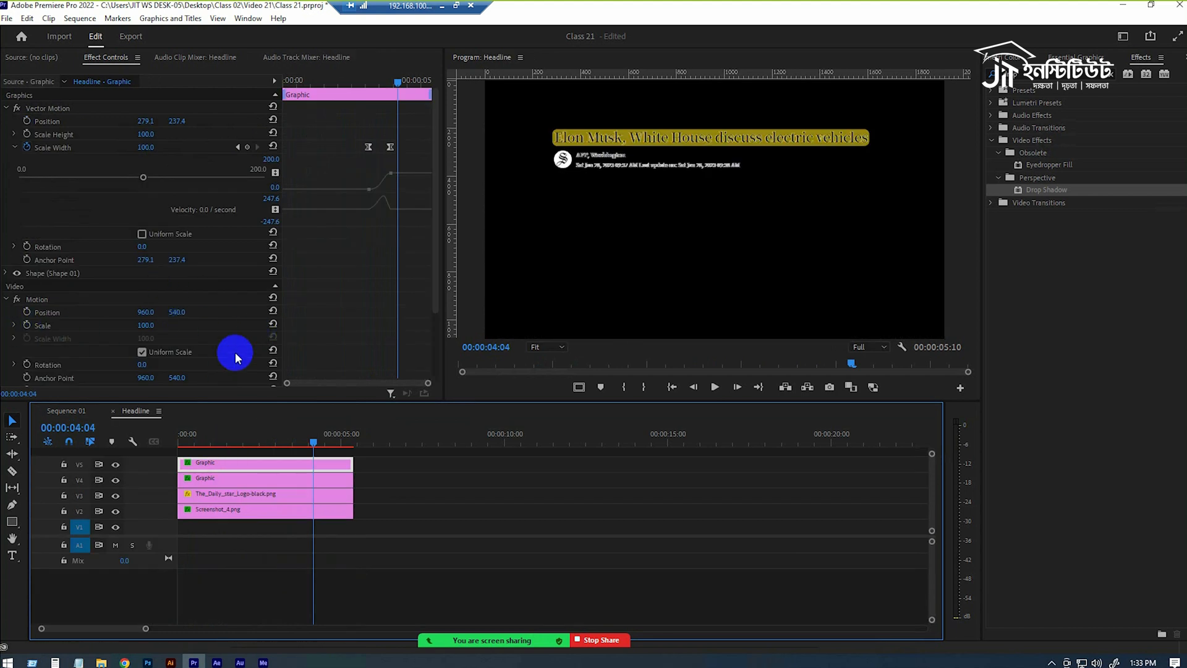
scroll(233, 350, down, 3)
scroll(185, 355, down, 1)
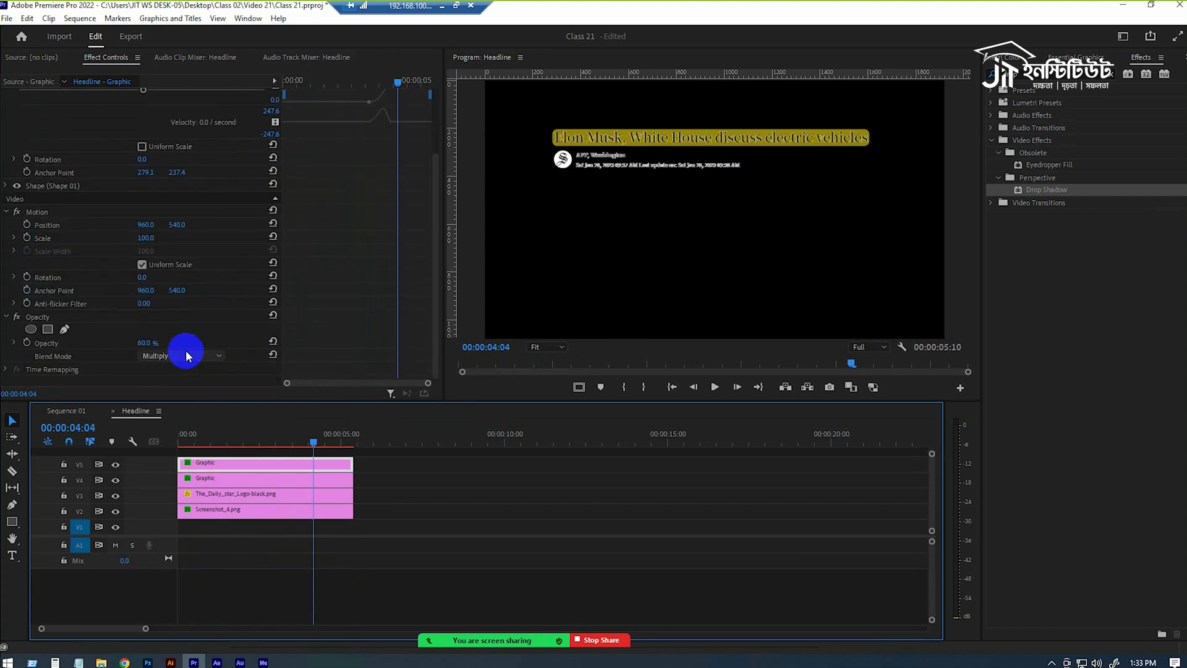
click(151, 343)
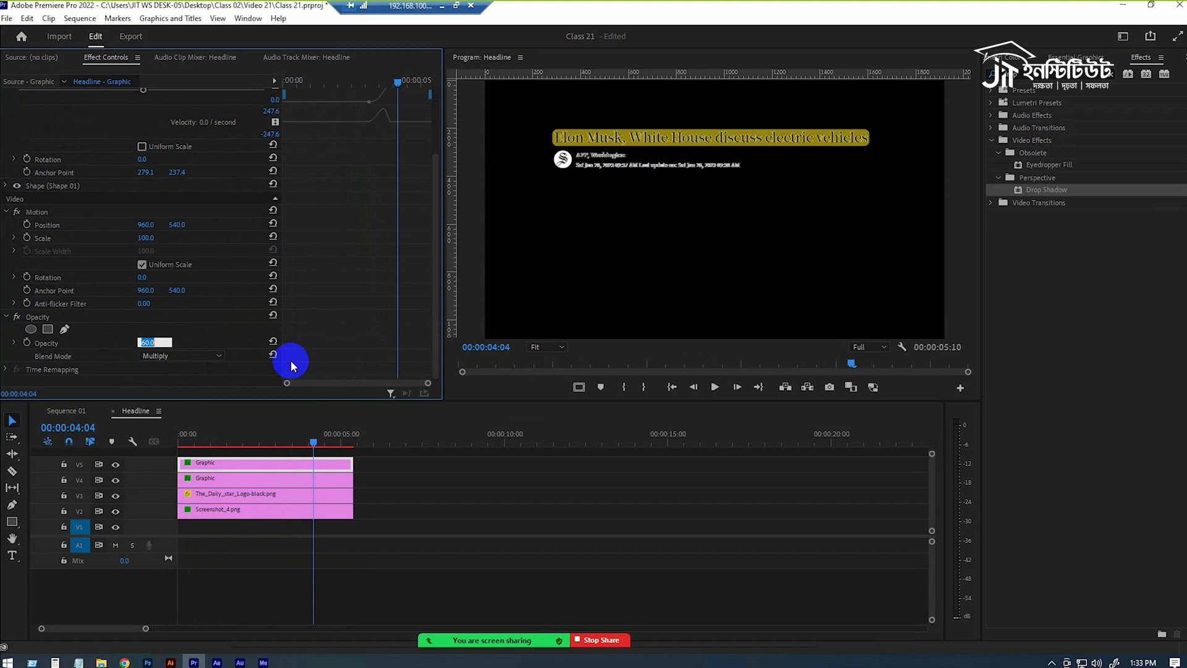
key(Return)
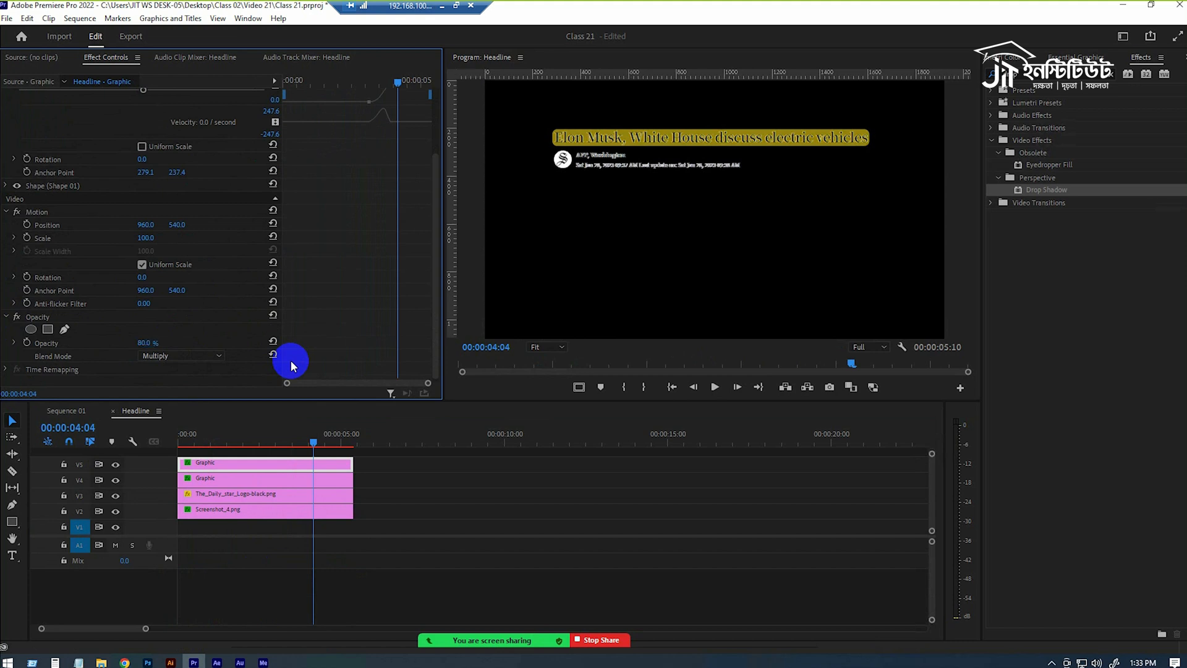
click(66, 412)
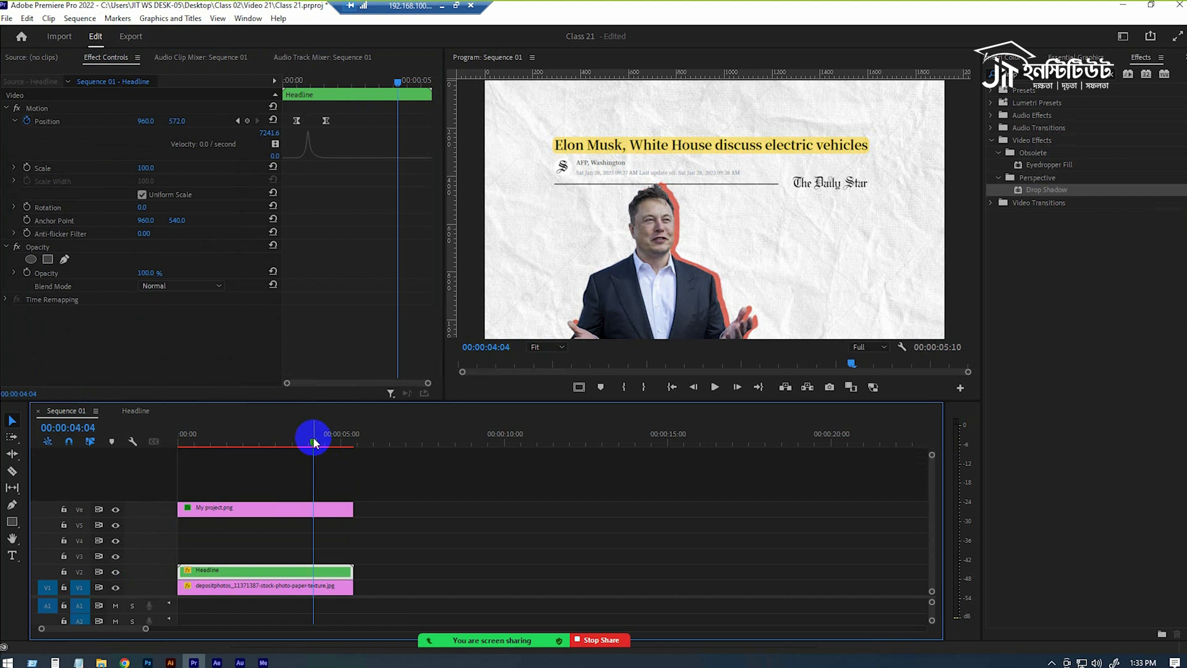
Move the portrait clip directly above the Headline clip and nest both as "Full comp".
drag(312, 437, 272, 441)
drag(224, 456, 178, 469)
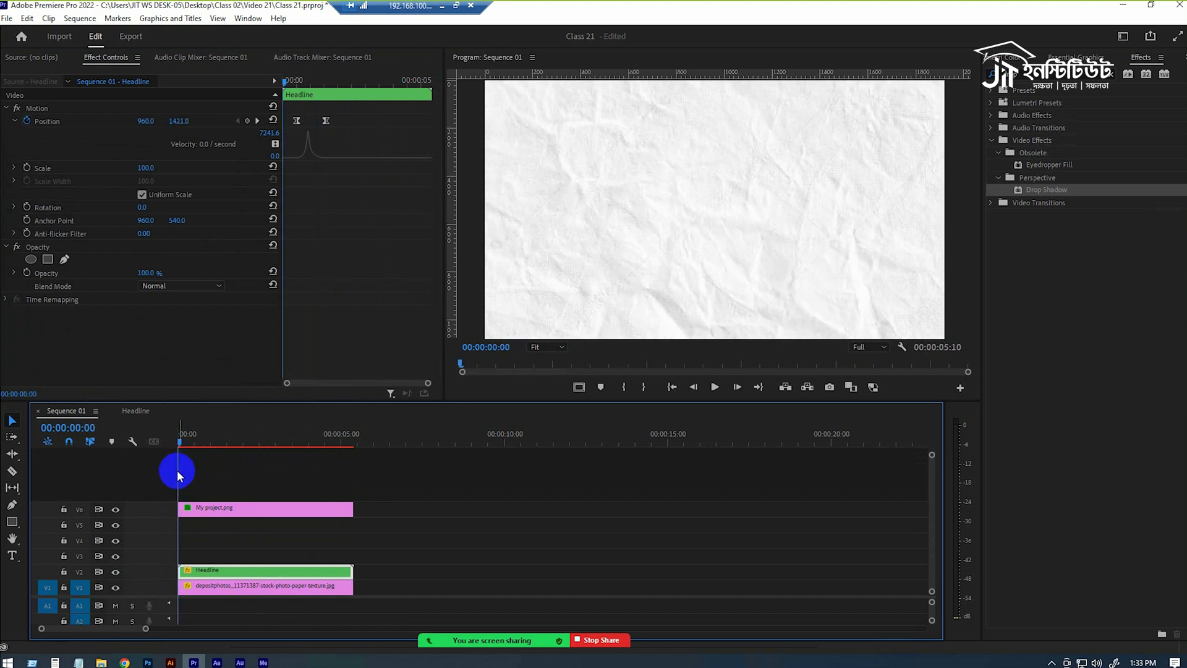
drag(243, 542, 165, 548)
drag(299, 493, 265, 527)
right_click(265, 527)
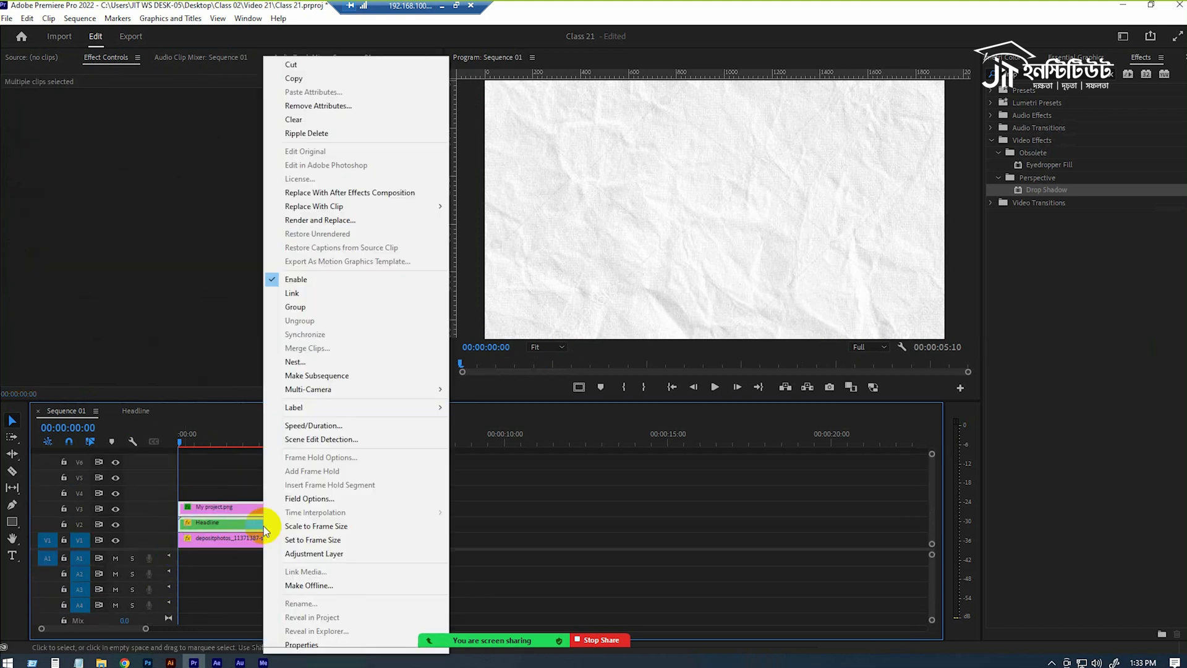
click(304, 362)
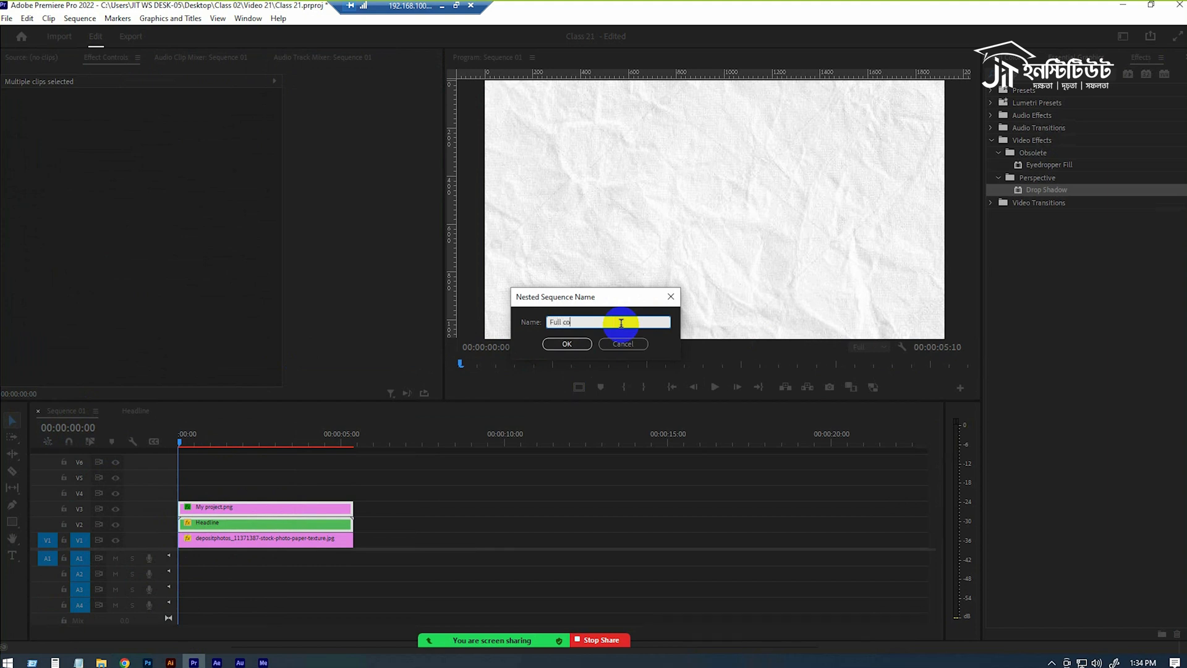
key(Return)
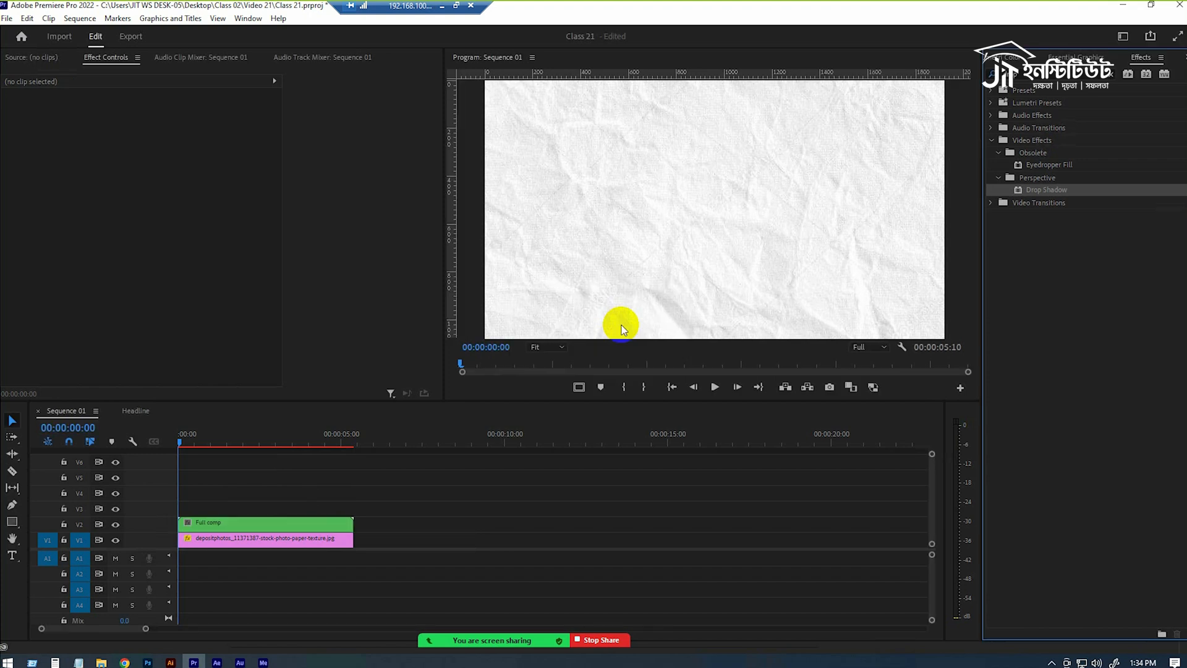
Play Sequence 01 from the start to review the nested Full comp clip over the paper texture.
click(996, 55)
click(992, 57)
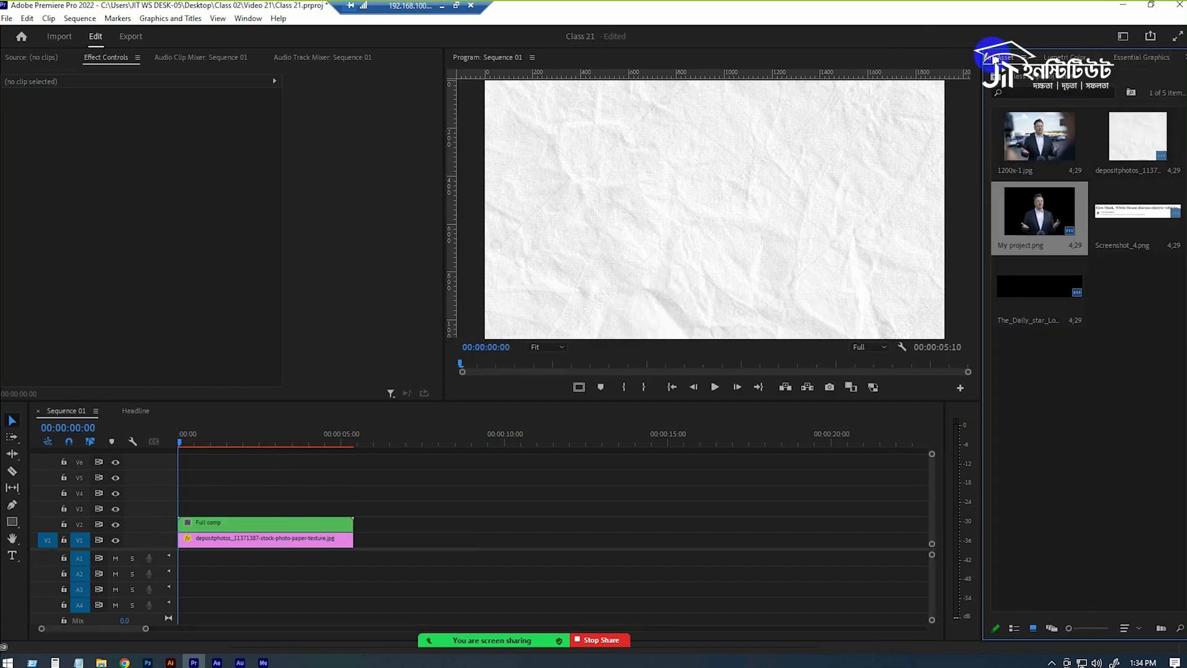
click(229, 516)
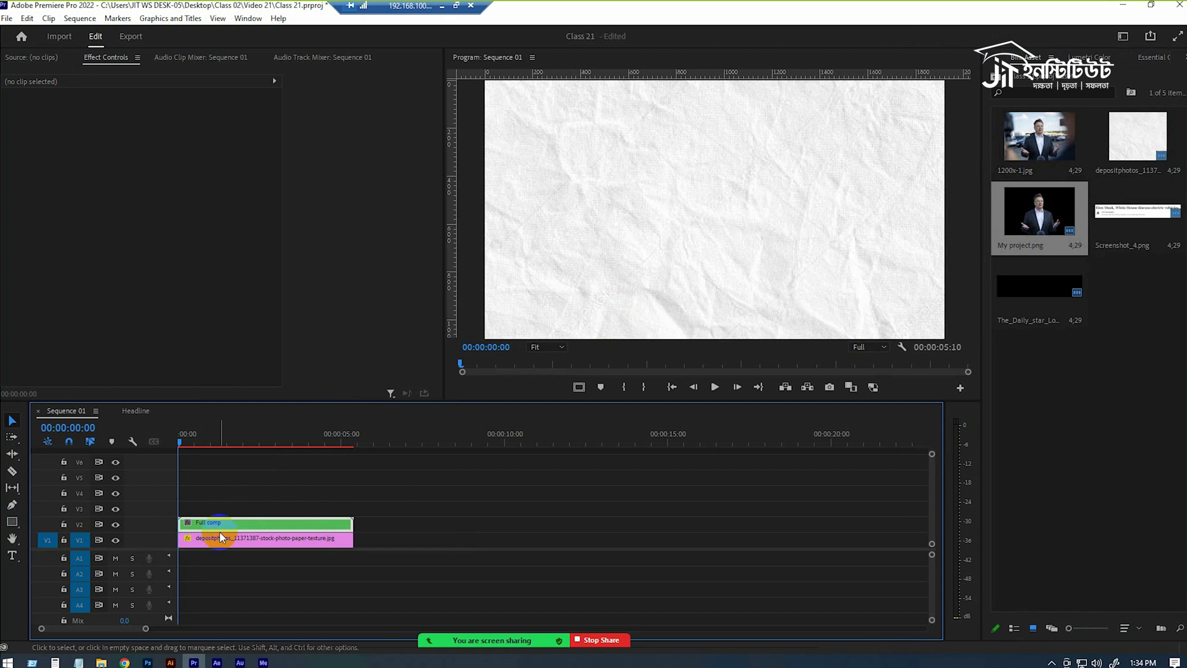
key(space)
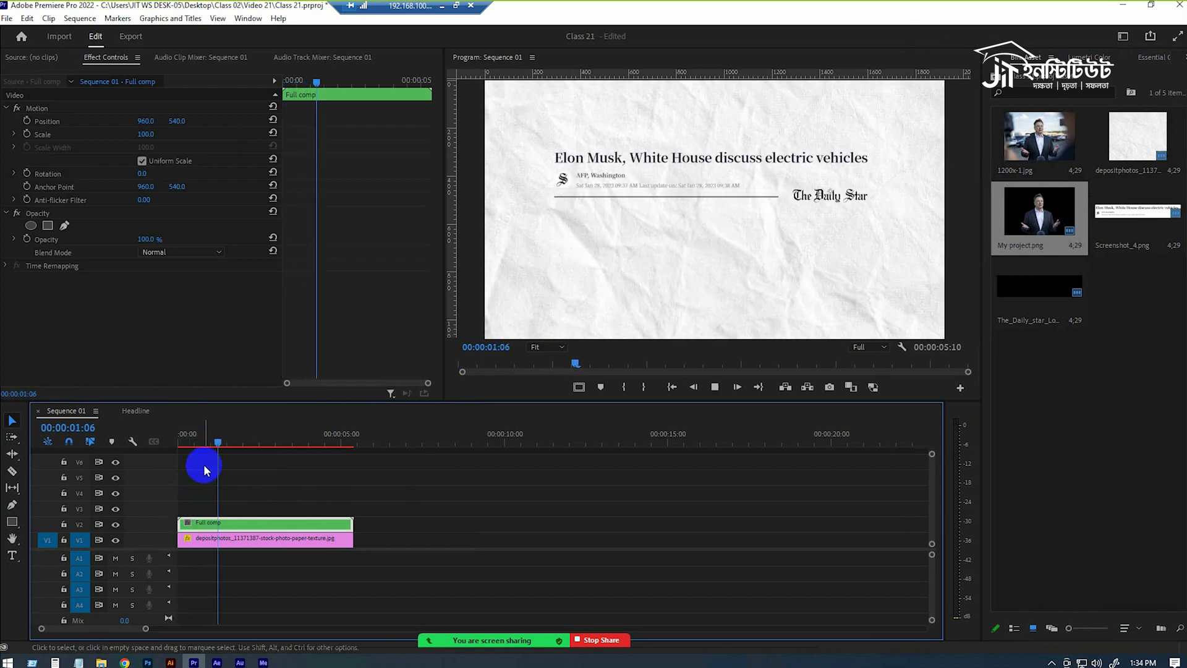
key(space)
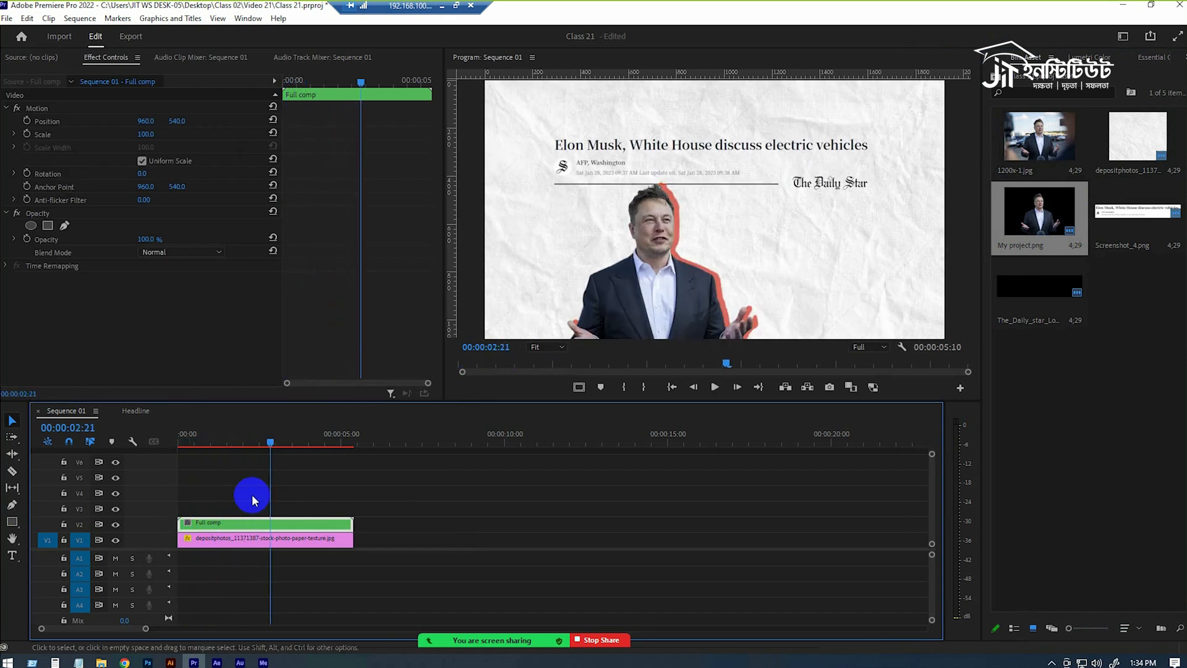
drag(262, 440, 210, 443)
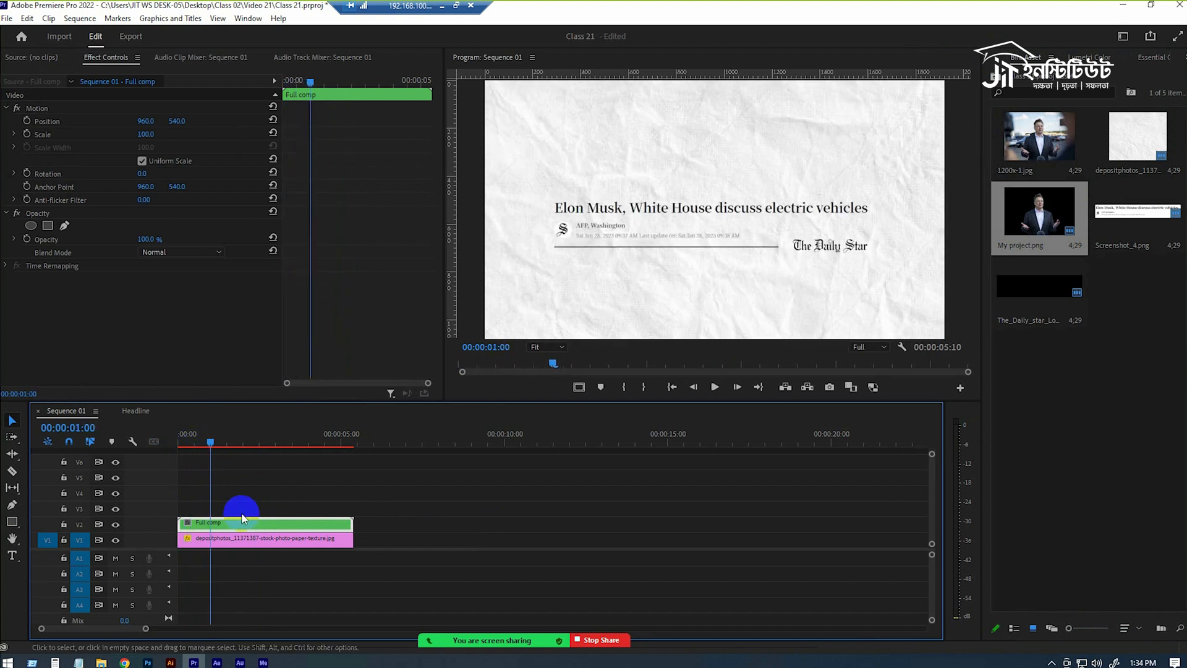
Find the Basic 3D video effect and apply it to the Full comp clip.
click(1158, 58)
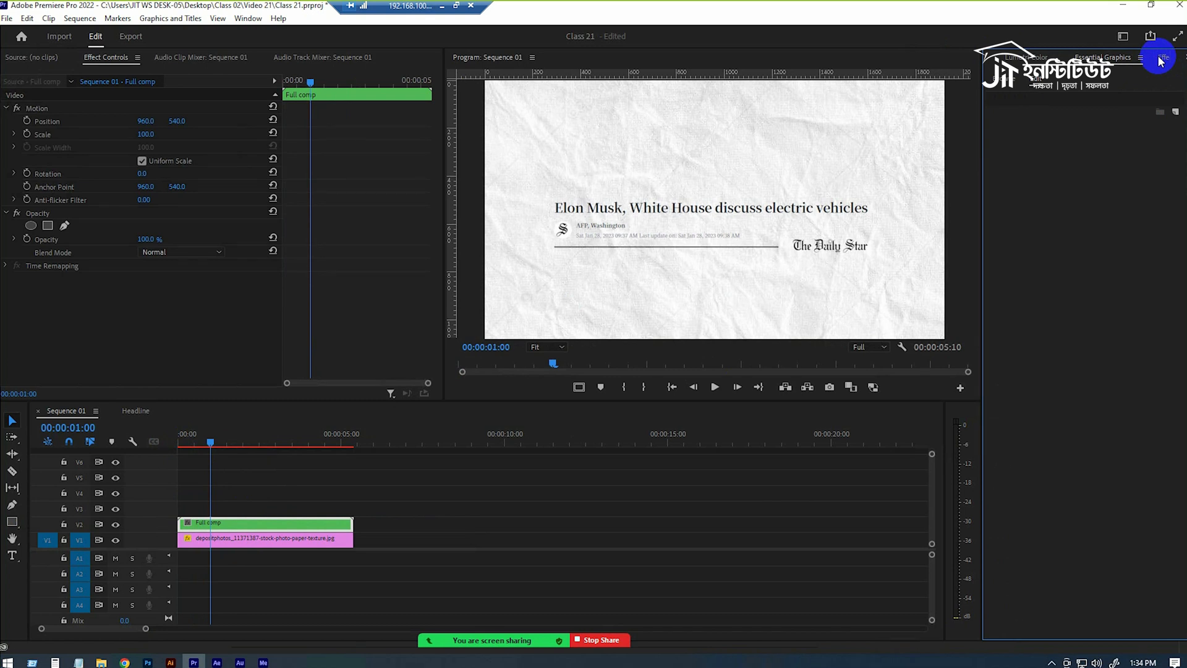
click(1160, 59)
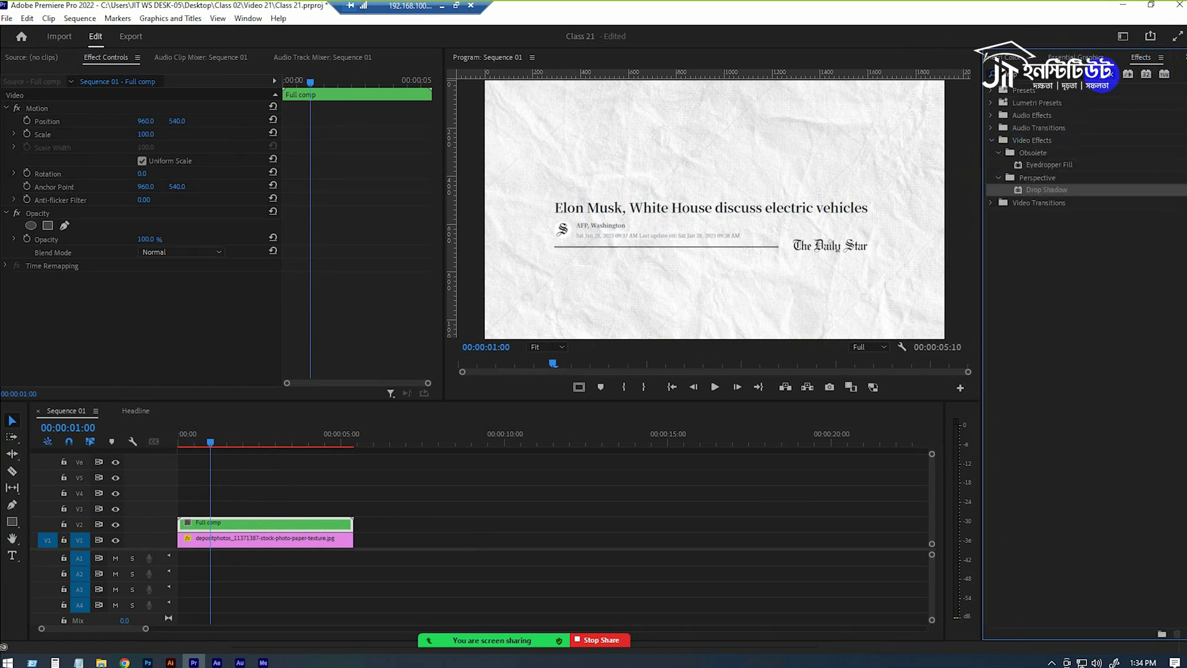
click(1108, 76)
click(991, 141)
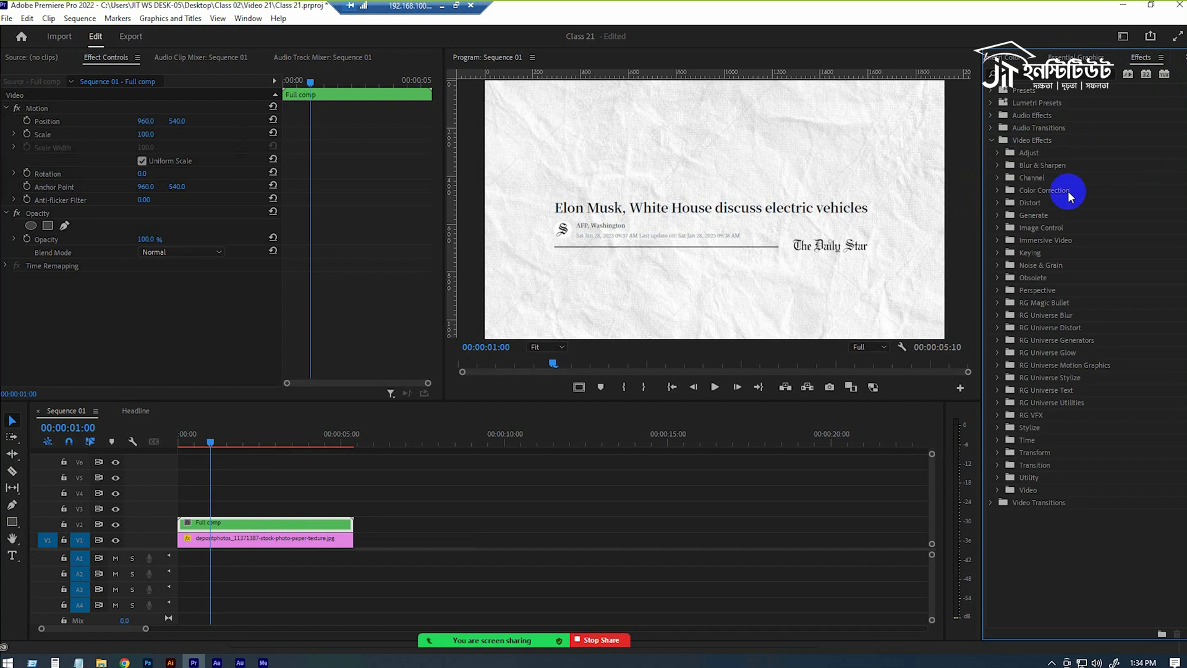
click(995, 200)
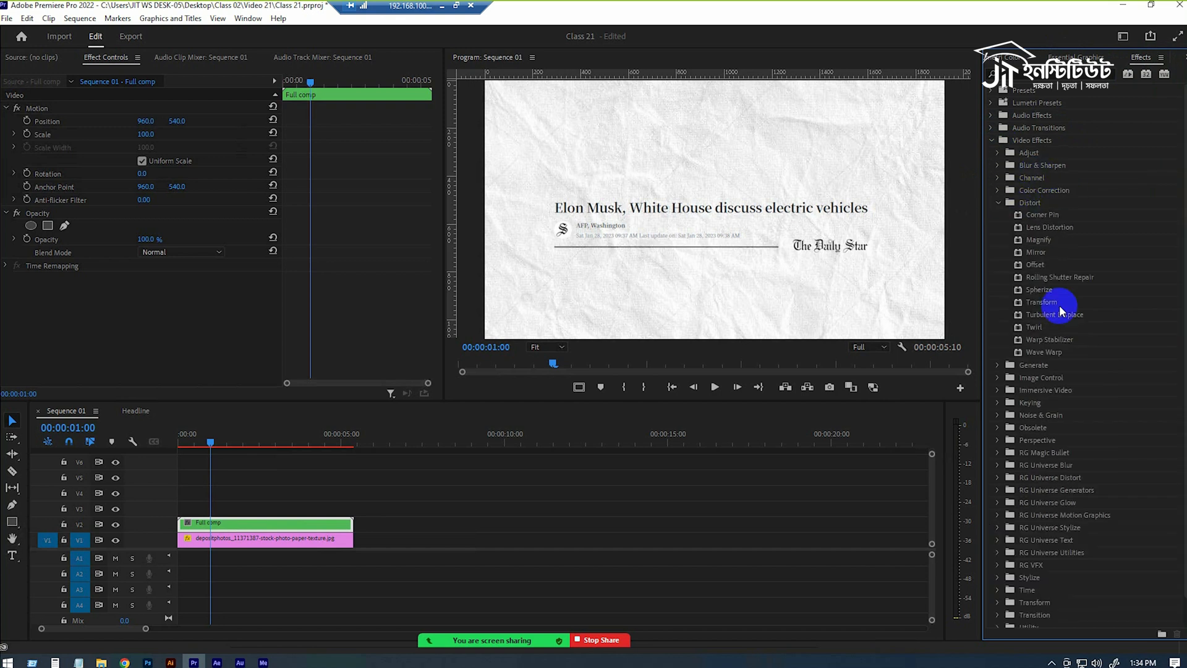
click(1040, 74)
text(ba)
key(BackSpace)
text(ac)
key(BackSpace)
text(sic)
drag(1182, 237, 238, 519)
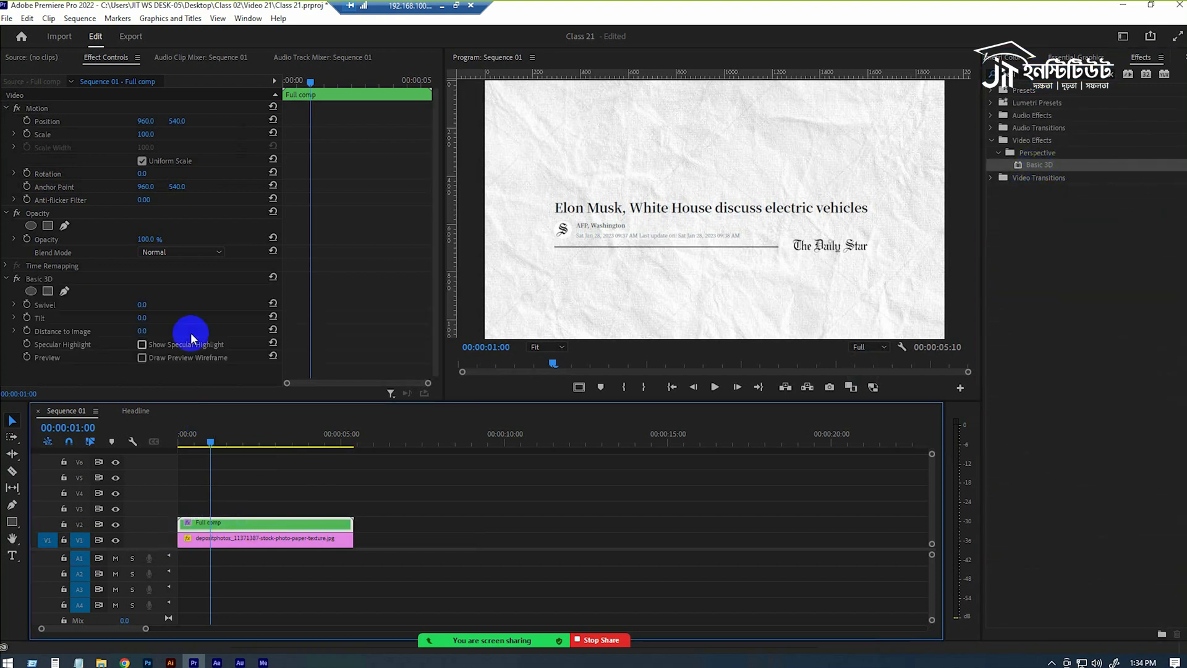
Try a Basic 3D Tilt of -17° on the Full comp clip and play it from the start.
scroll(223, 281, down, 1)
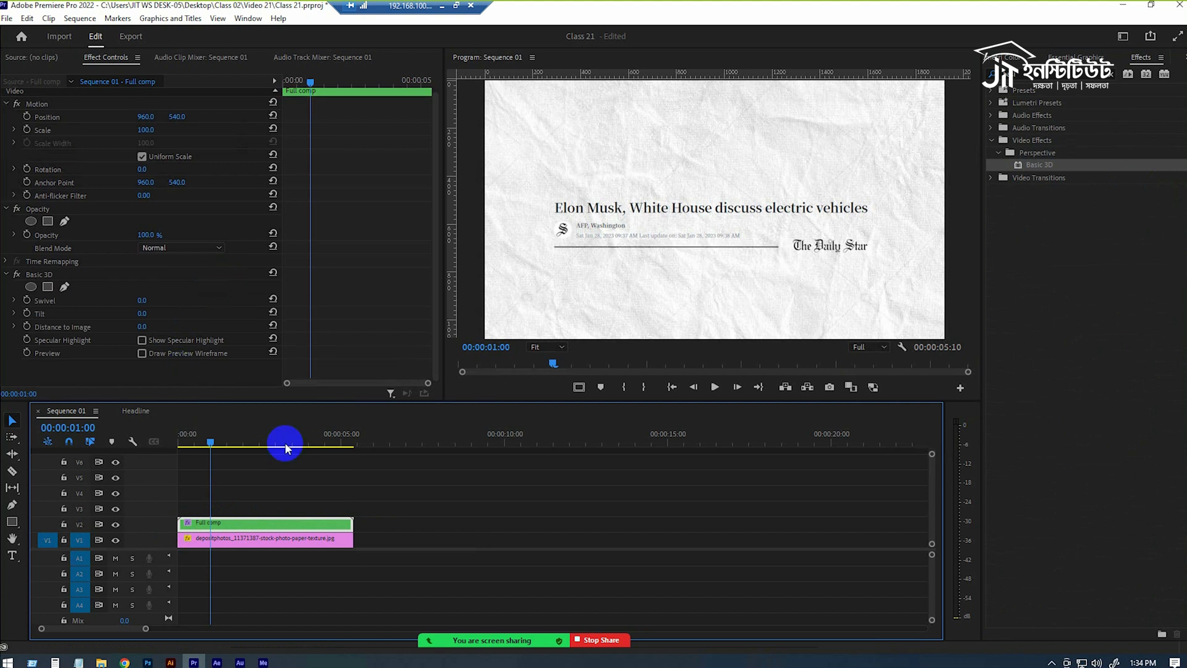
drag(149, 301, 139, 322)
key(ctrl+z)
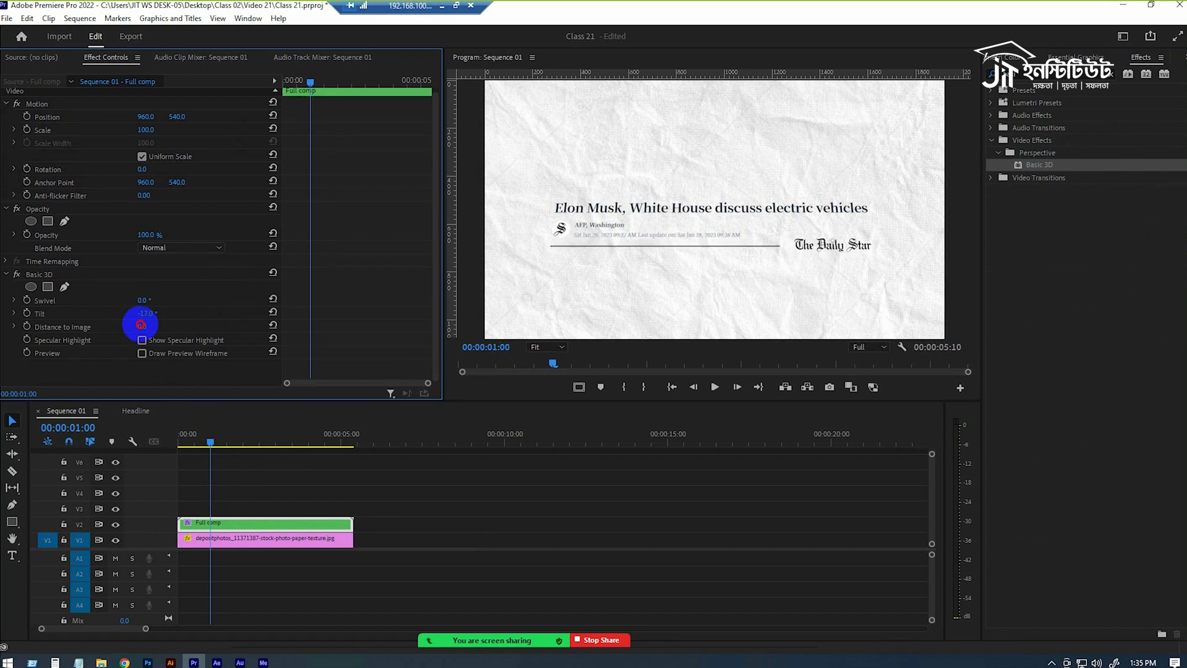
drag(210, 442, 181, 443)
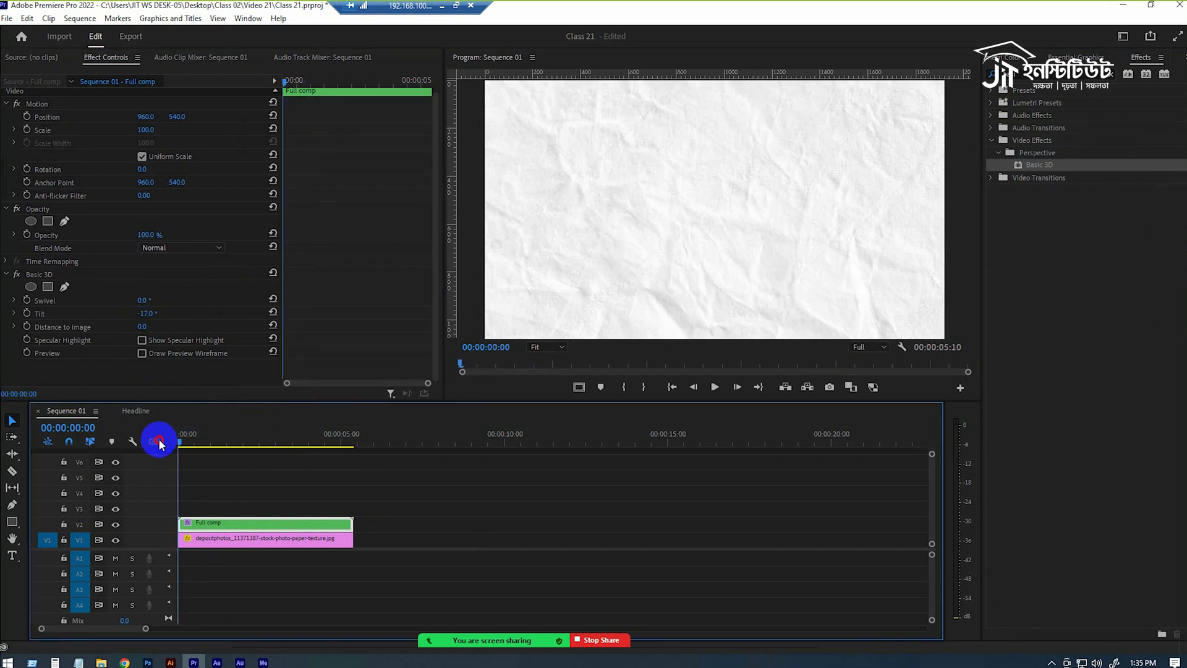
key(space)
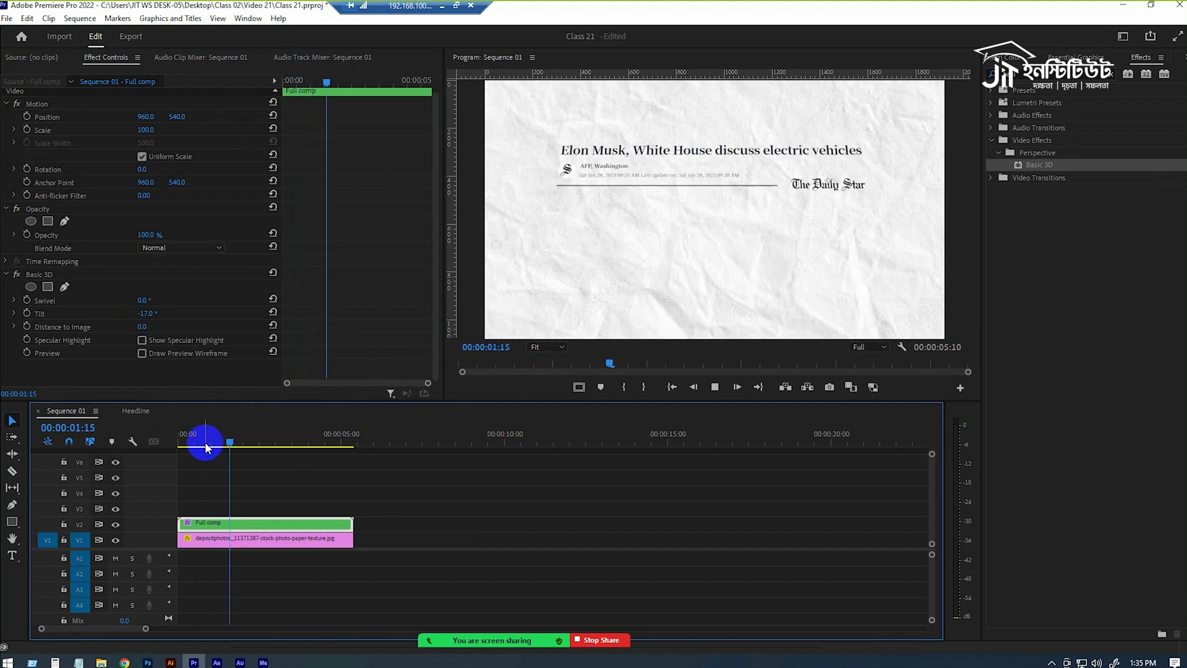
key(space)
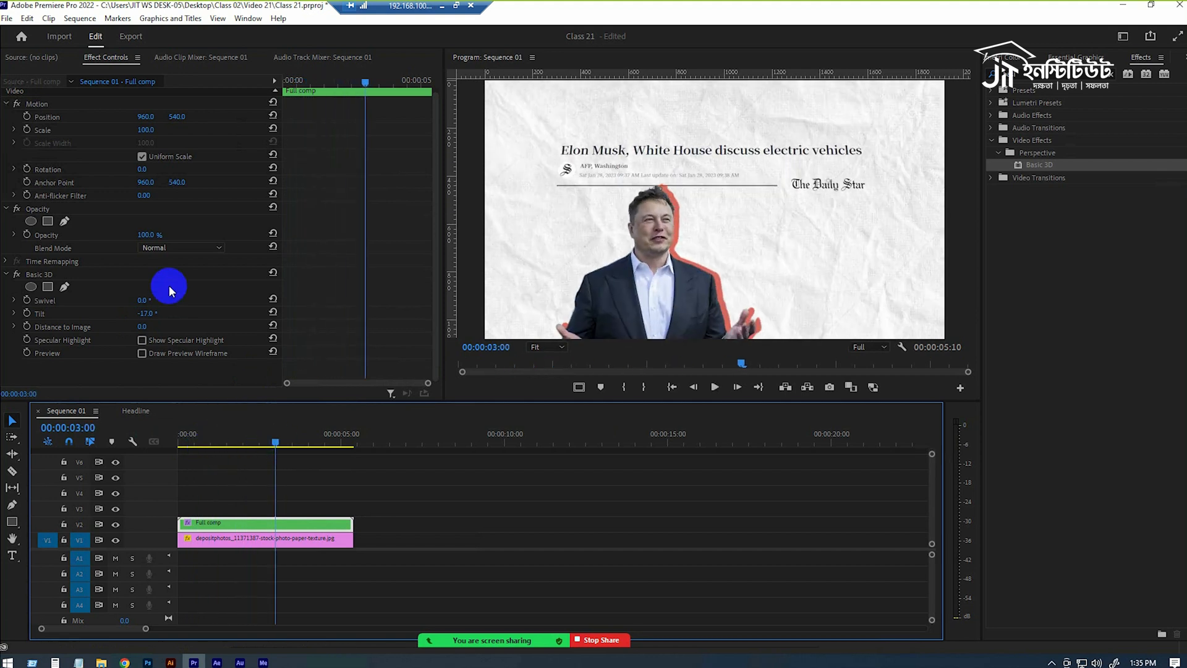
Try stronger and weaker Basic 3D Tilt values at 00:00:03:00, and reset the Tilt to 0°.
drag(153, 317, 146, 315)
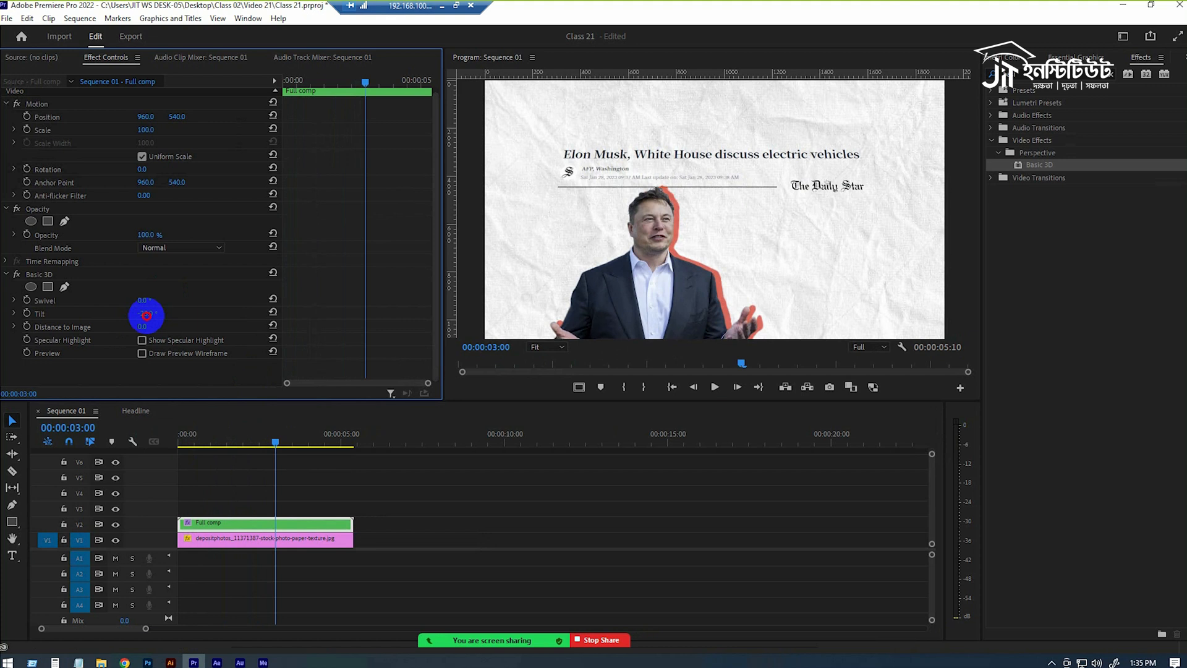
drag(147, 315, 151, 316)
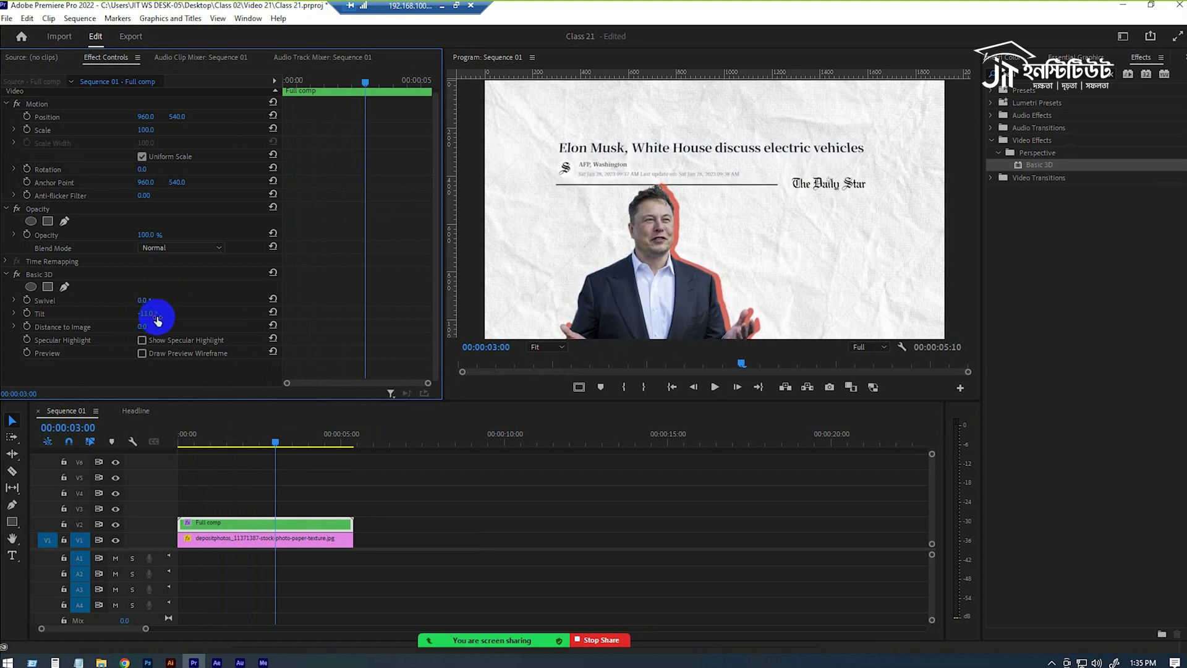
click(273, 363)
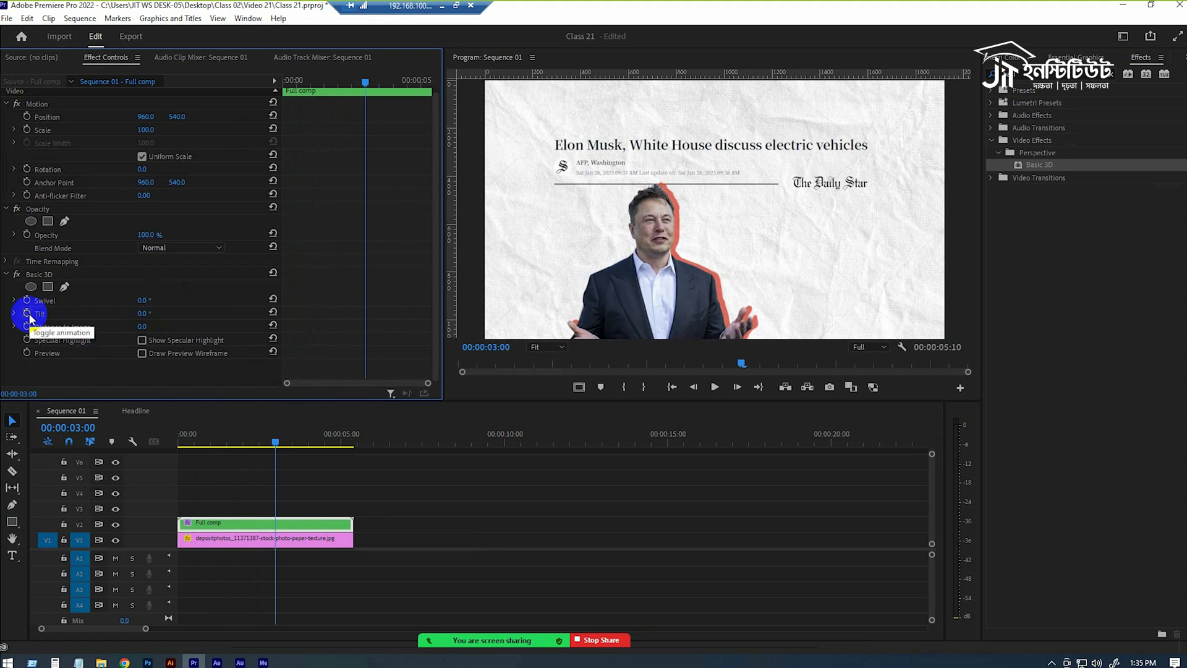
Animate Full comp's Basic 3D Tilt from 0° at the start to -20° at 00:00:03:07.
drag(275, 441, 179, 443)
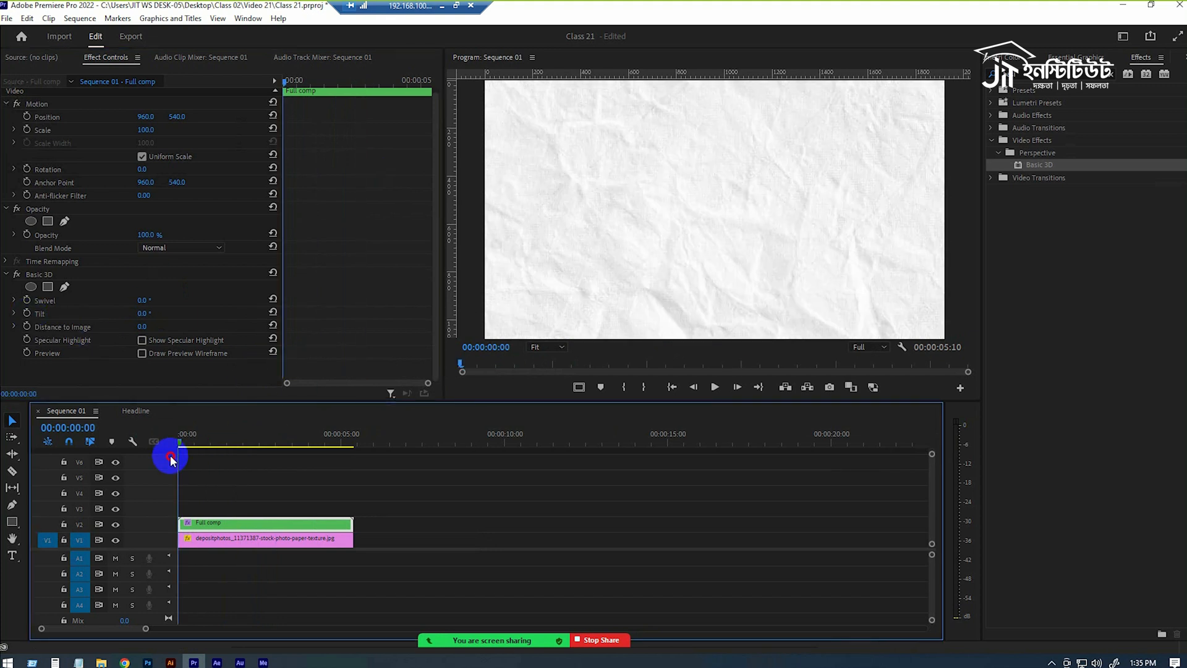
click(26, 314)
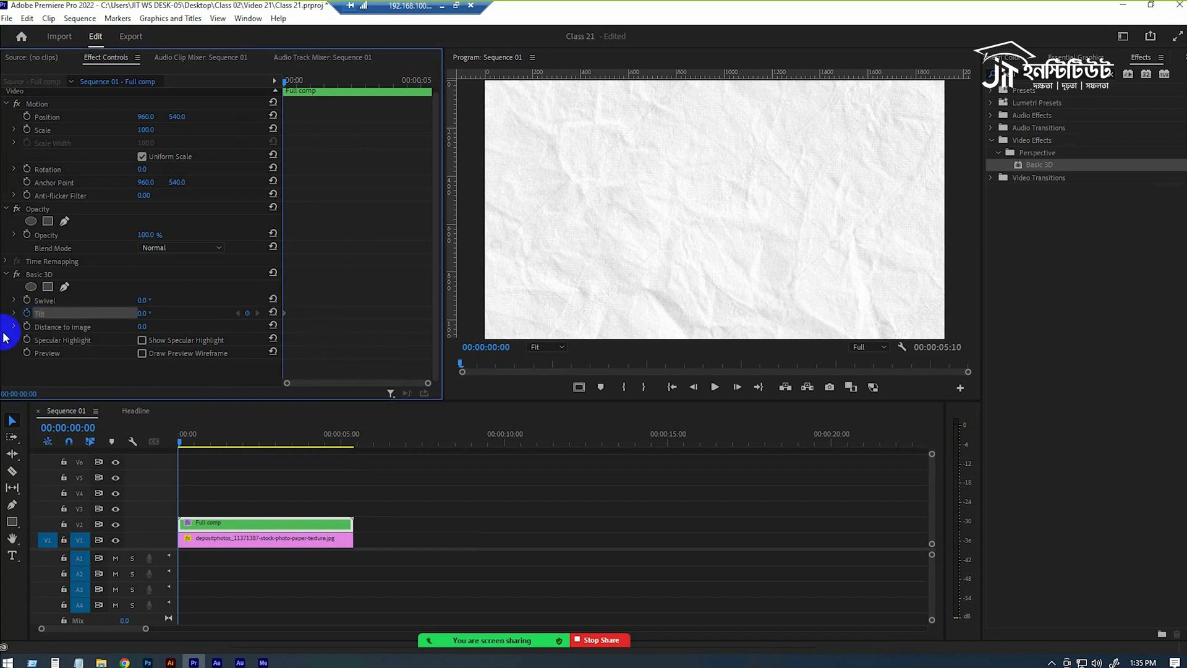
drag(305, 82, 373, 83)
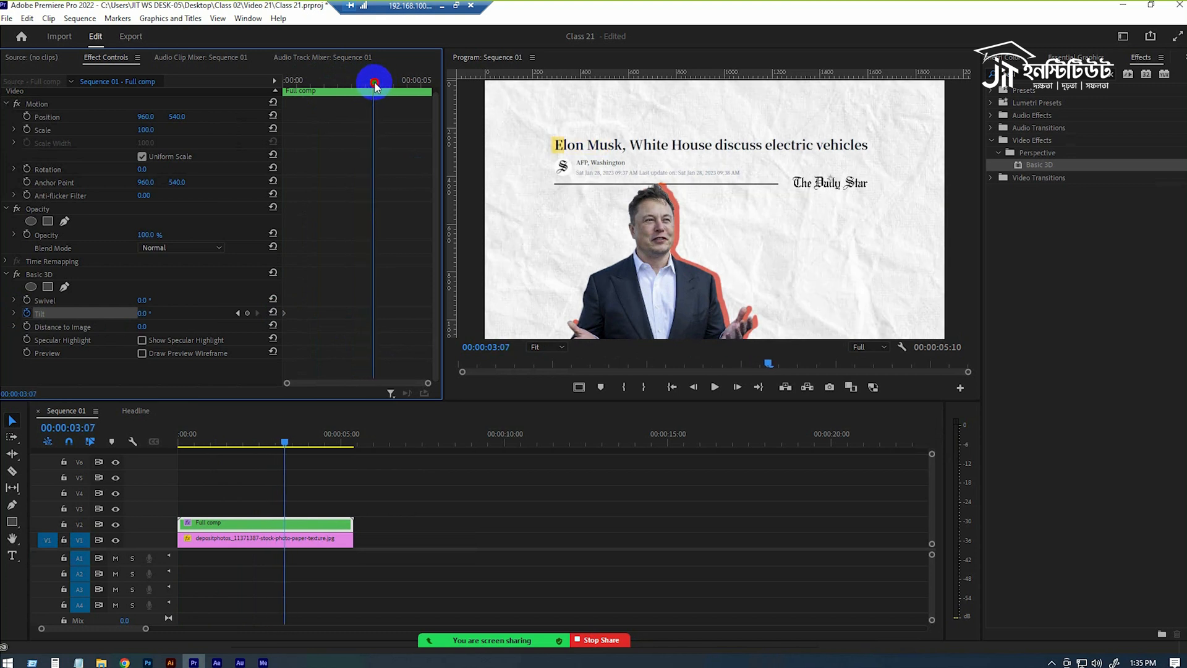
drag(148, 316, 136, 312)
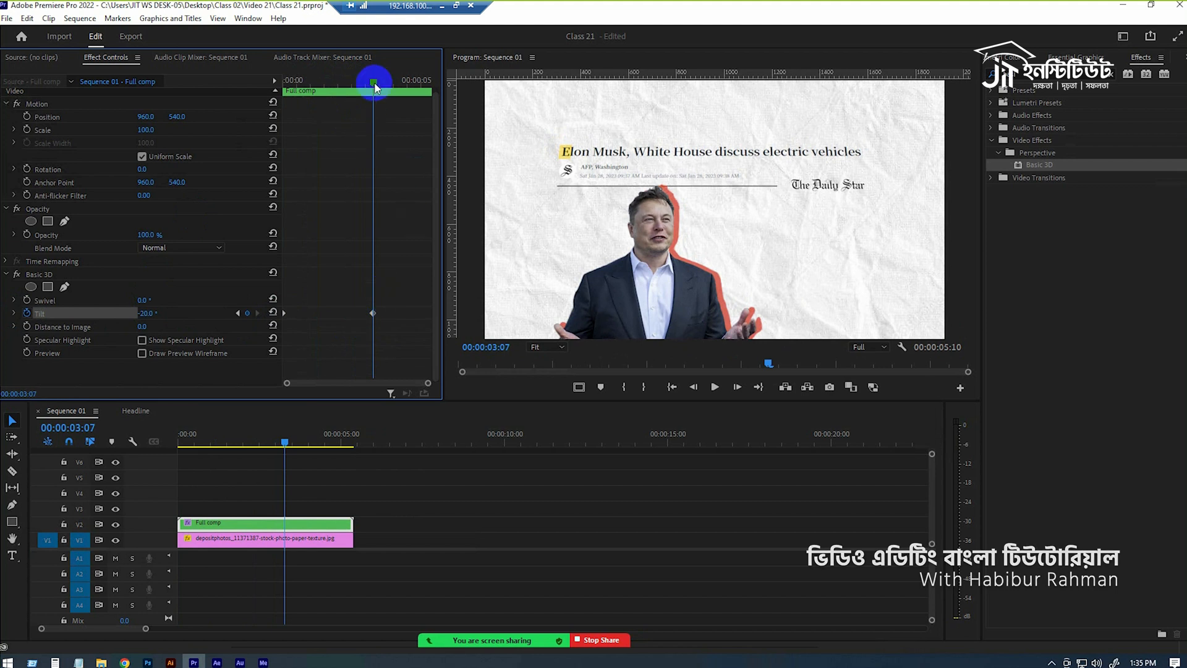
Enable Scale keyframing on Full comp, place the first keyframe at 00:00:02:18, and try a scale of 122.
click(27, 129)
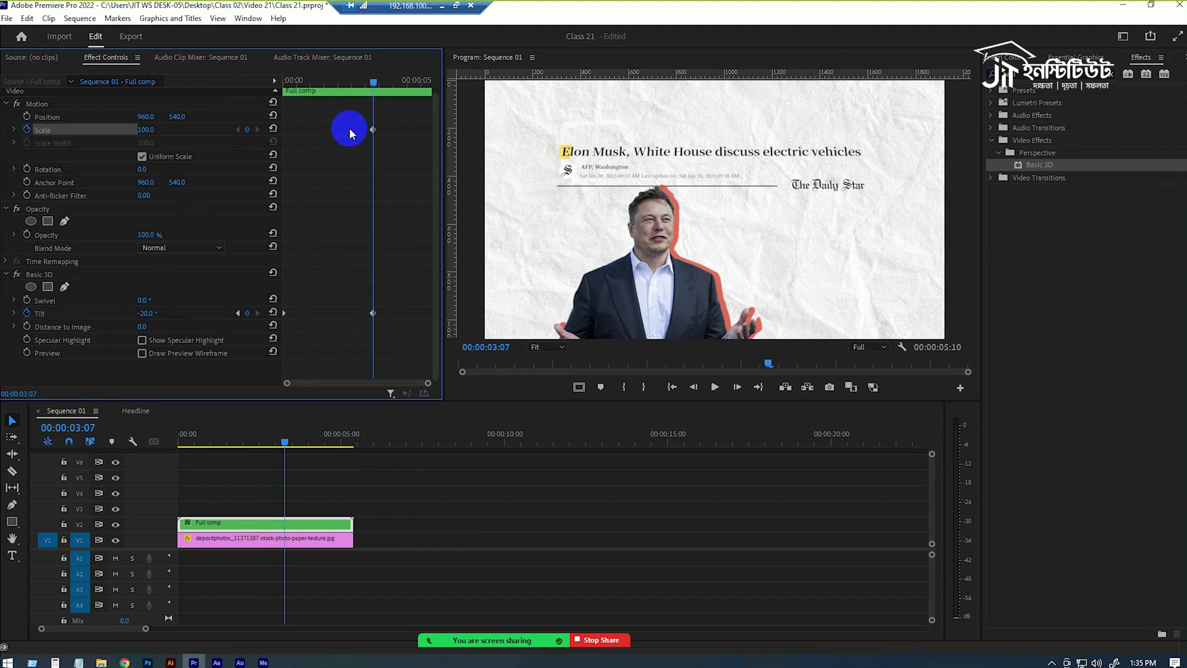
drag(373, 130, 336, 130)
mouse_move(377, 79)
mouse_down()
mouse_move(345, 80)
mouse_move(357, 81)
mouse_up()
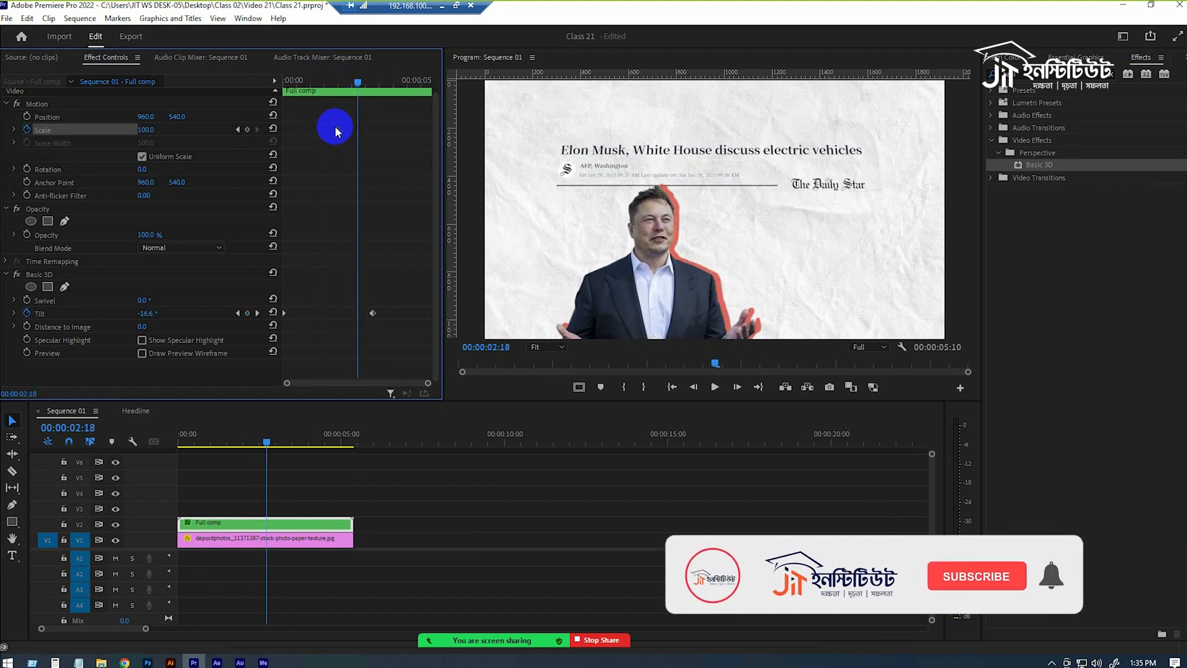
drag(154, 129, 164, 128)
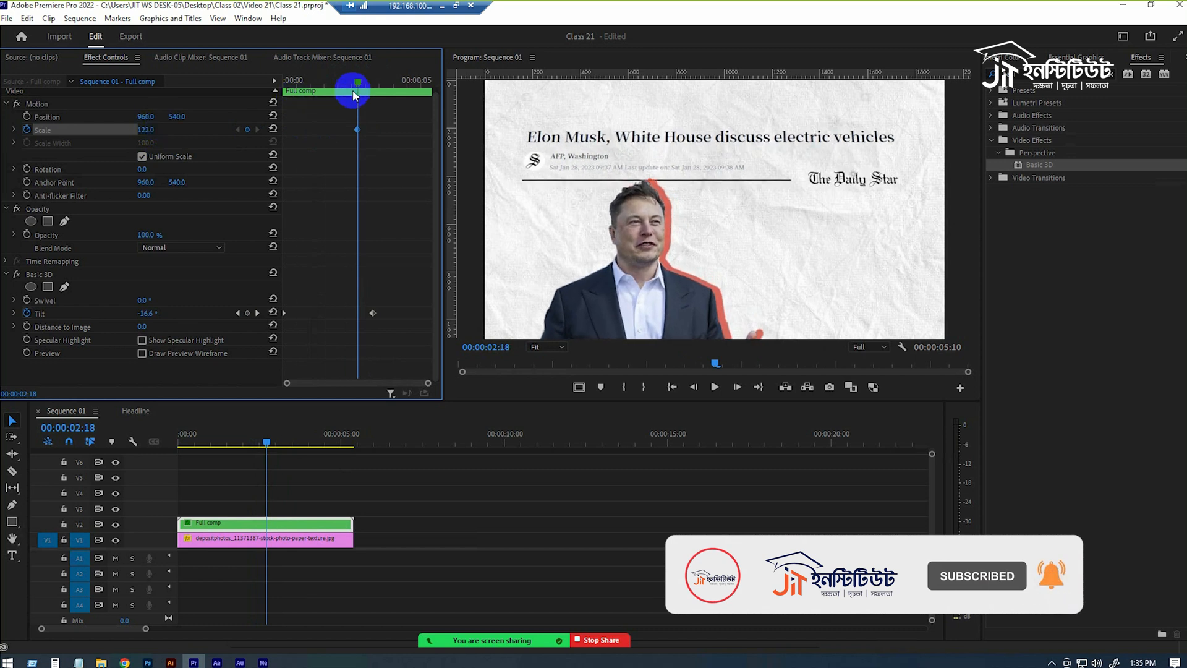
Add an enlarged Scale keyframe at the end of Full comp and play the sequence from the start.
drag(354, 94, 424, 86)
drag(154, 129, 160, 126)
drag(424, 129, 441, 133)
drag(252, 440, 2, 446)
key(space)
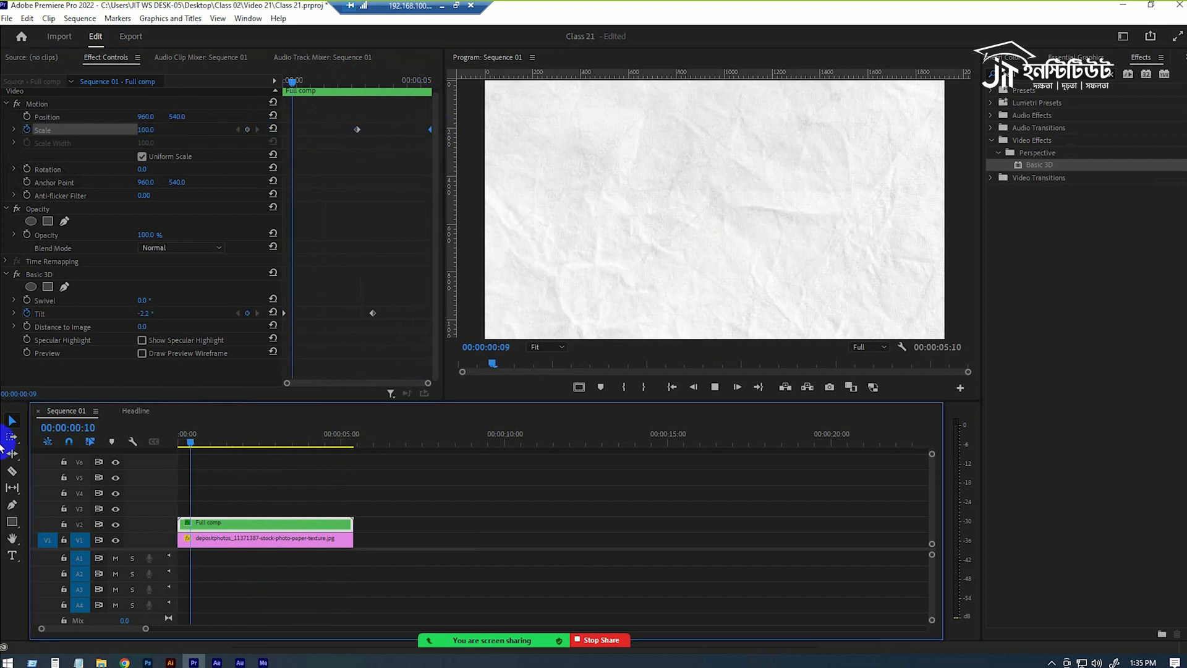